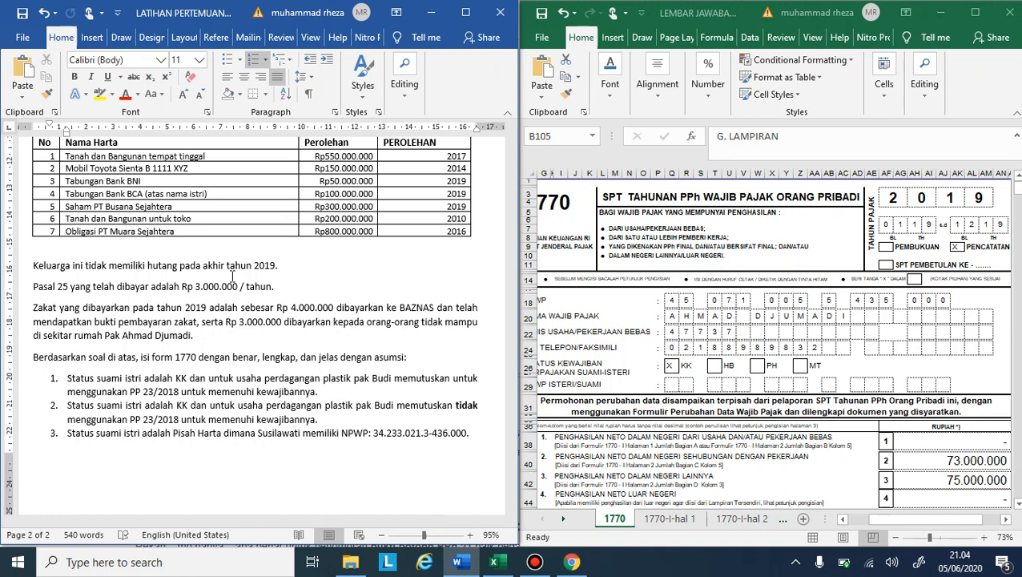
Clear the gross income amount for item 16, other income subject to final tax, in Bagian A of sheet 1770-III
scroll(847, 422, down, 4)
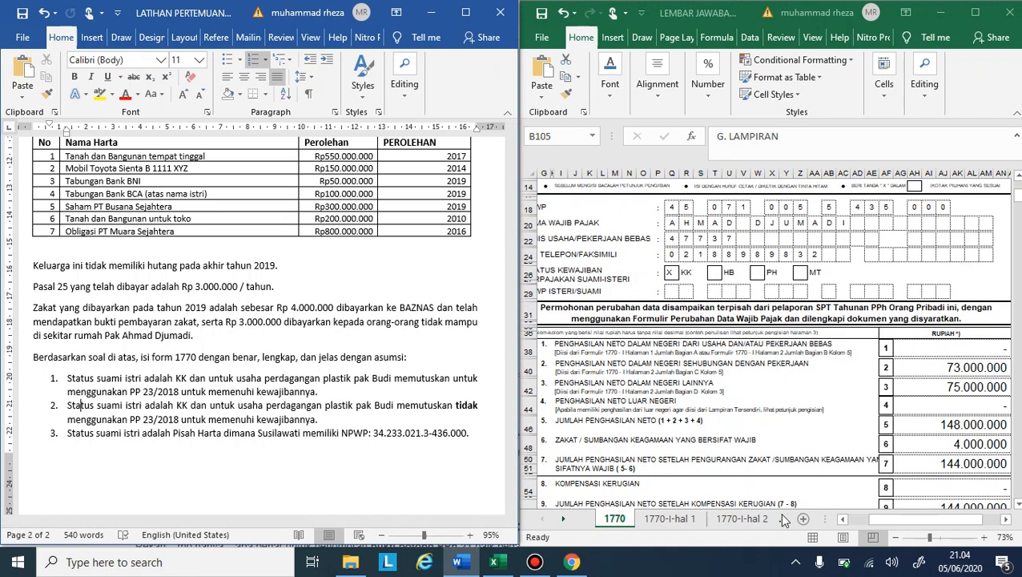
click(748, 521)
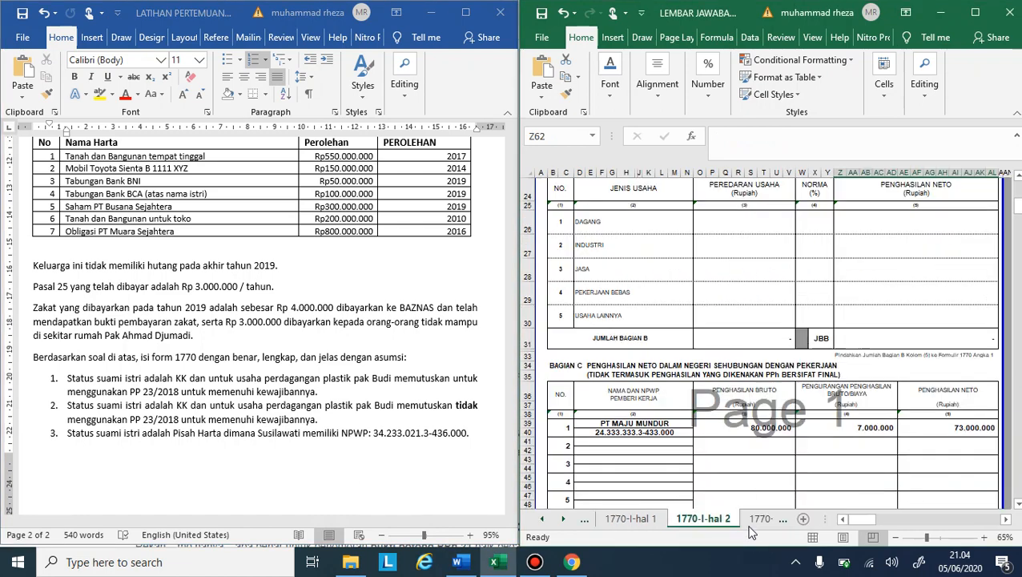
right_click(760, 519)
click(744, 520)
click(743, 520)
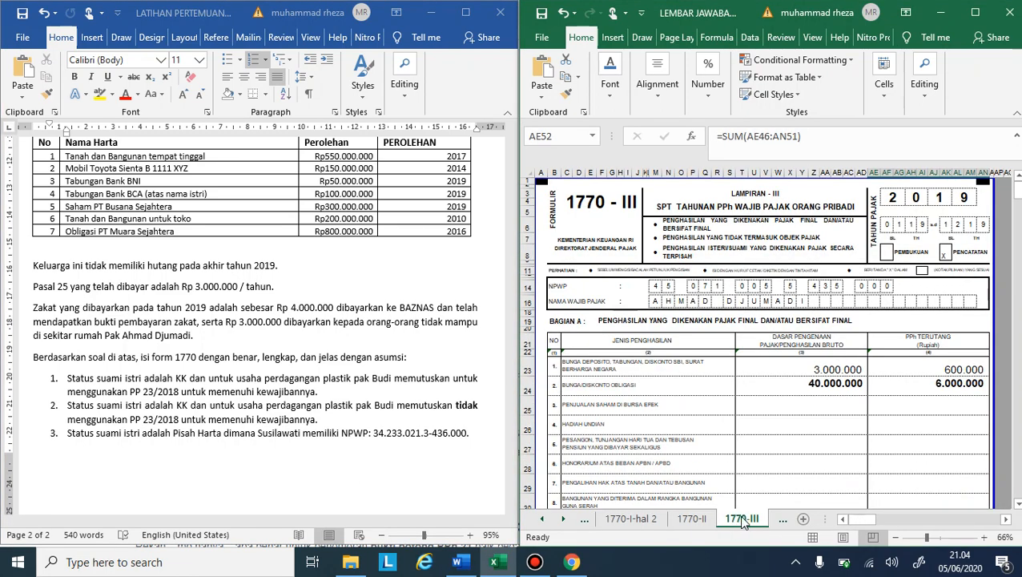
scroll(766, 452, down, 8)
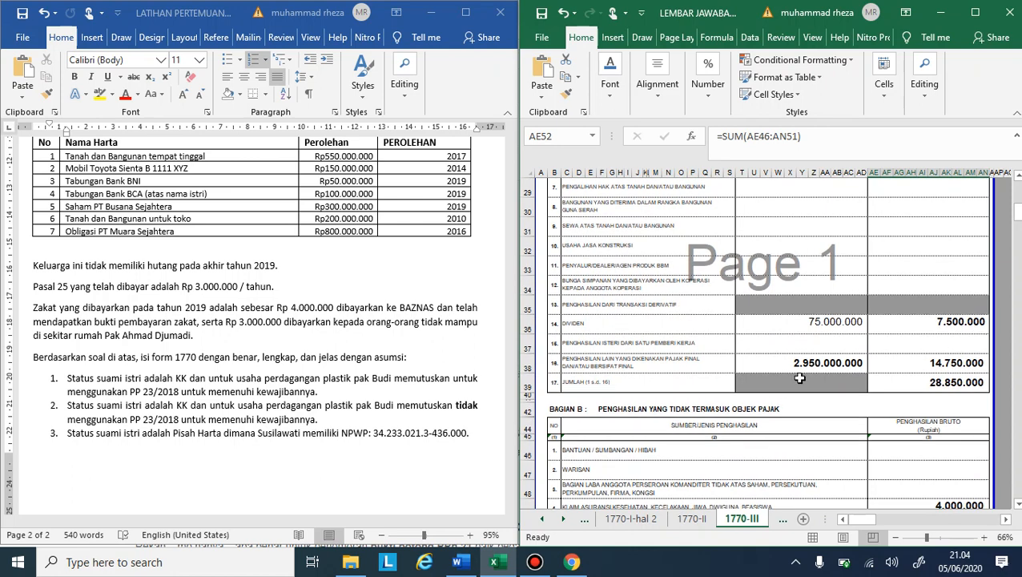
click(826, 362)
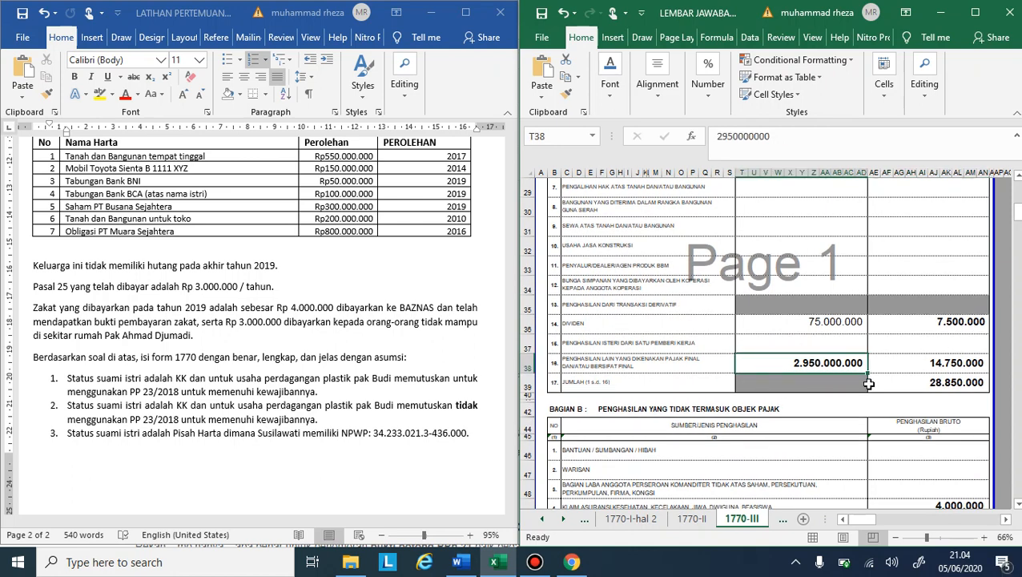
key(Delete)
key(Right)
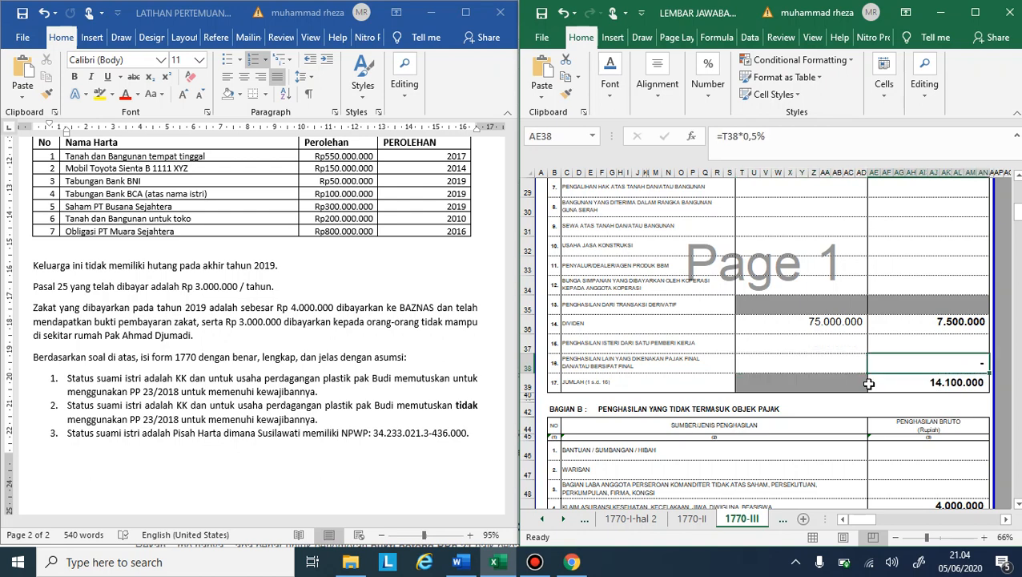
Enter 2.950.000.000 as the Peredaran Usaha for Dagang in Bagian B of sheet 1770-I-hal 2
click(543, 519)
click(543, 519)
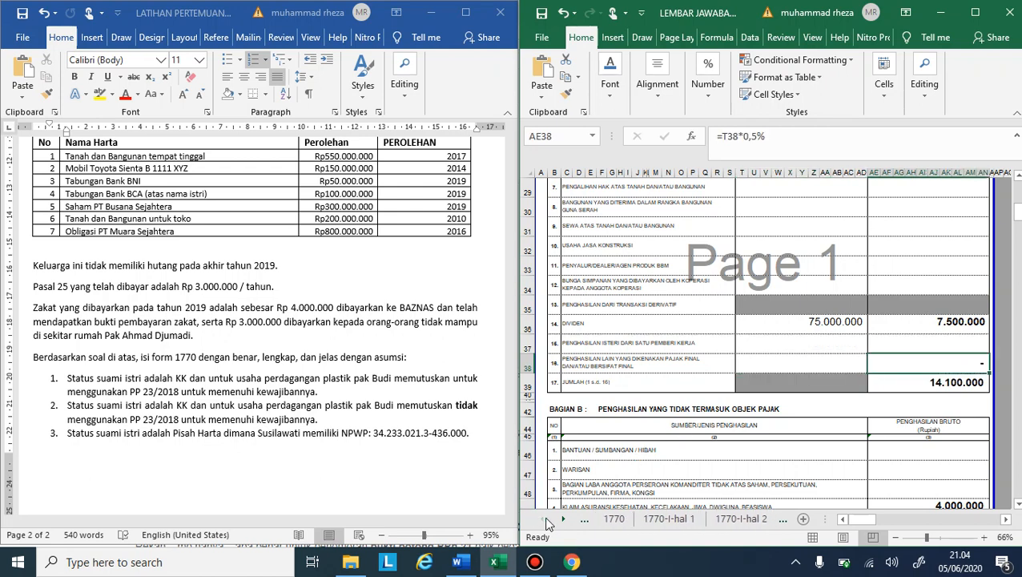
click(742, 519)
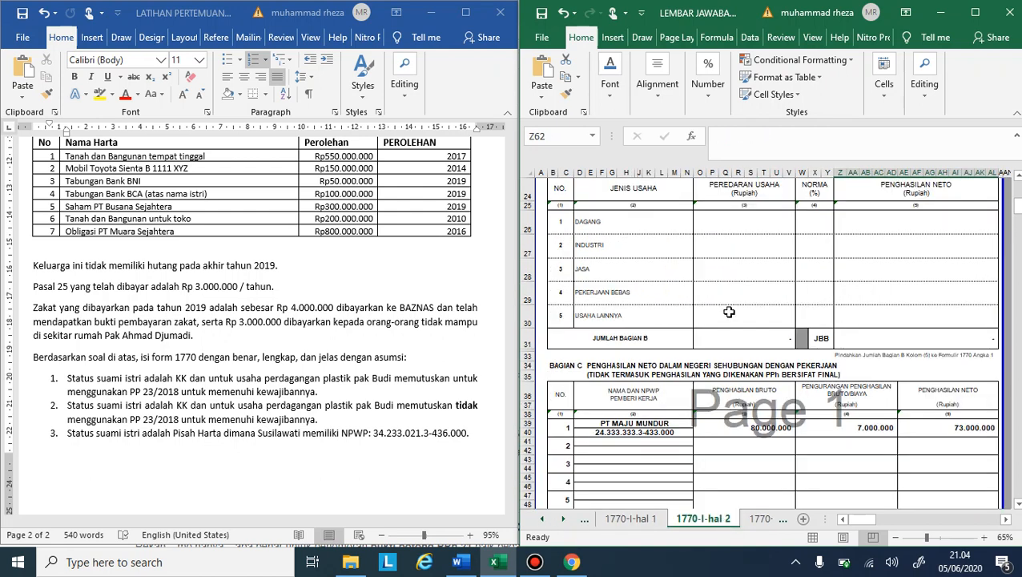
click(737, 415)
click(744, 357)
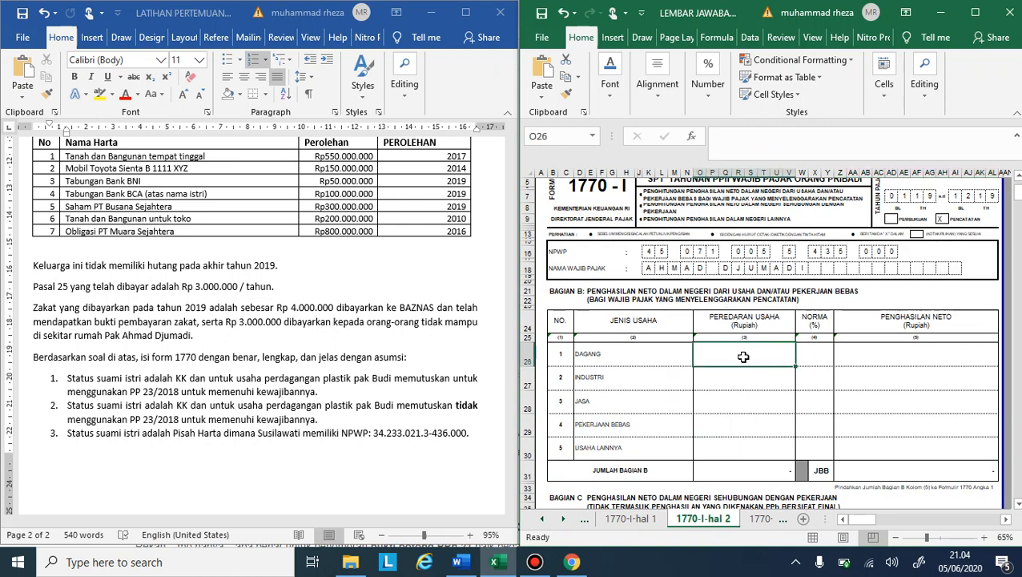
text(2.950.)
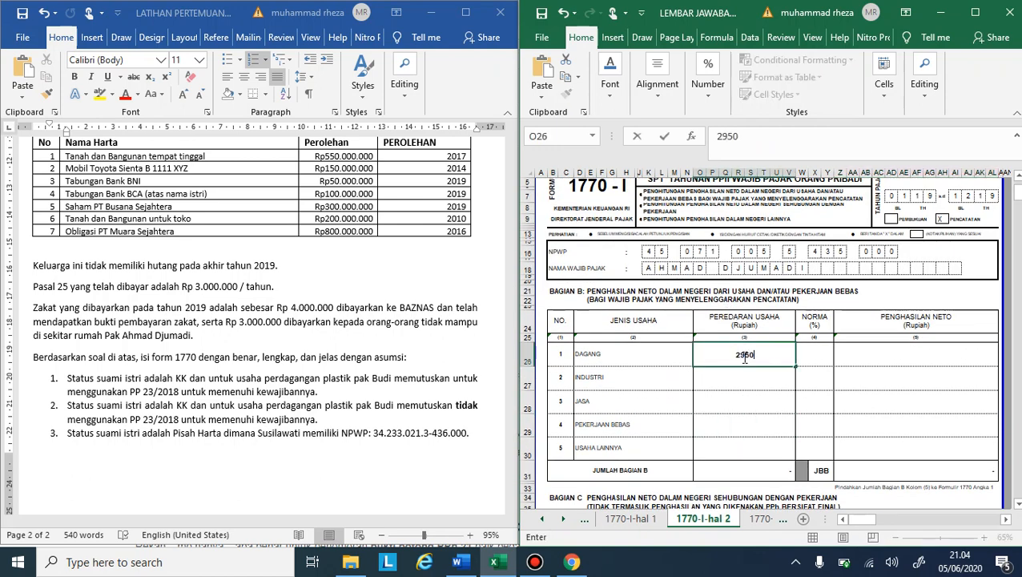
text(000.000)
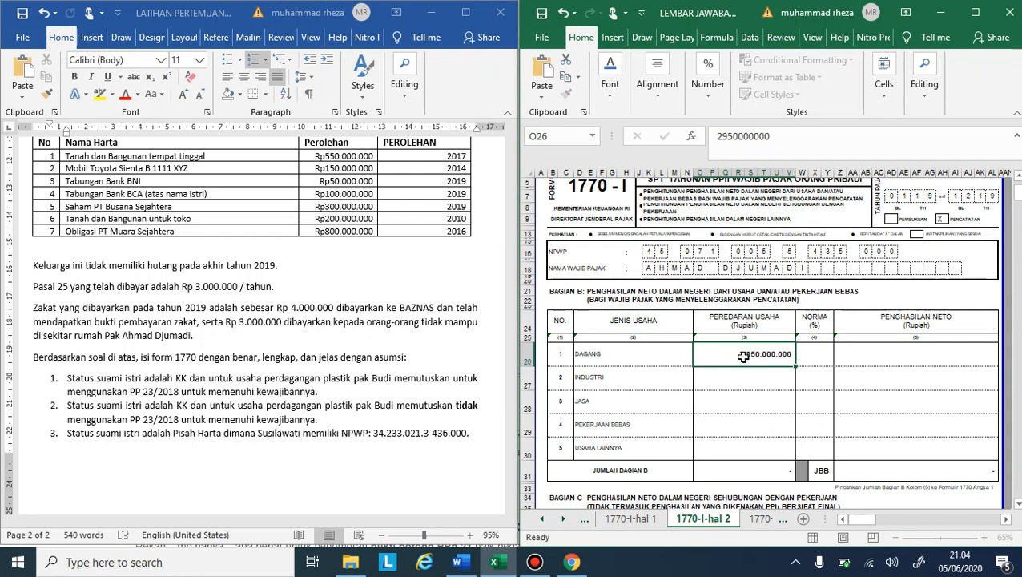
key(Return)
Look up the NPPN rates in the exercise document and set the Dagang Norma to 20, formatted as a percentage
scroll(270, 313, up, 15)
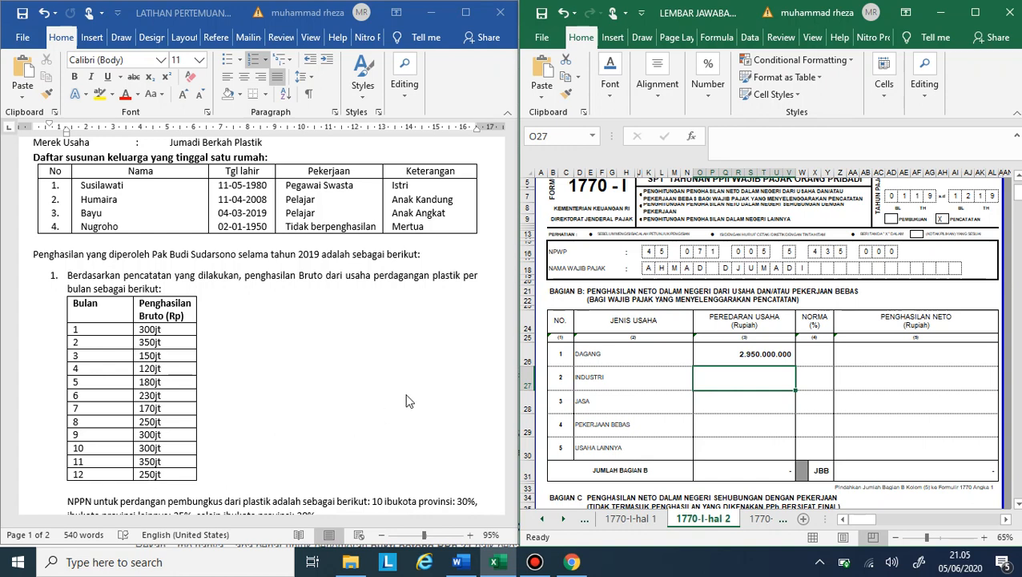
click(817, 350)
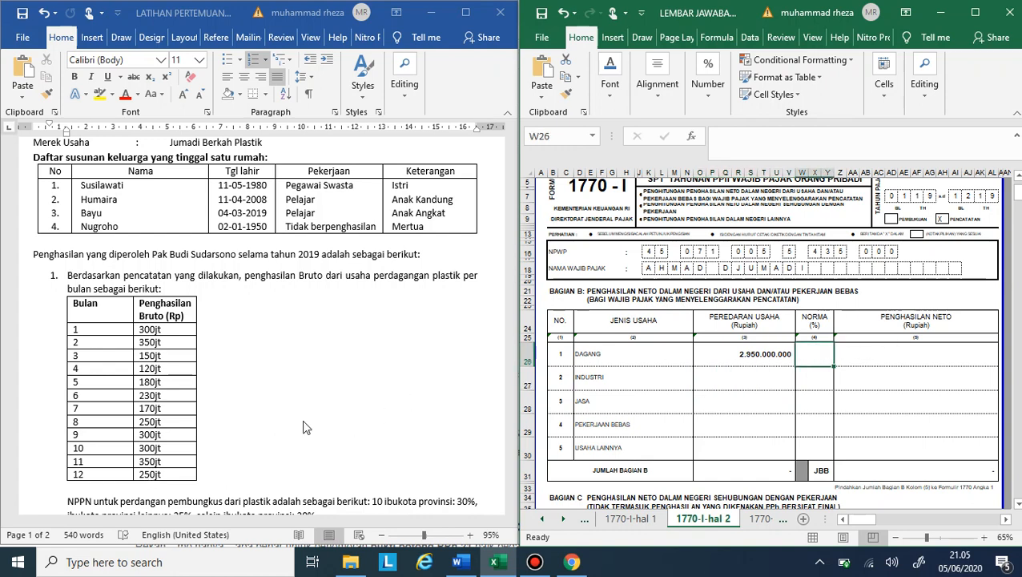
scroll(306, 376, down, 3)
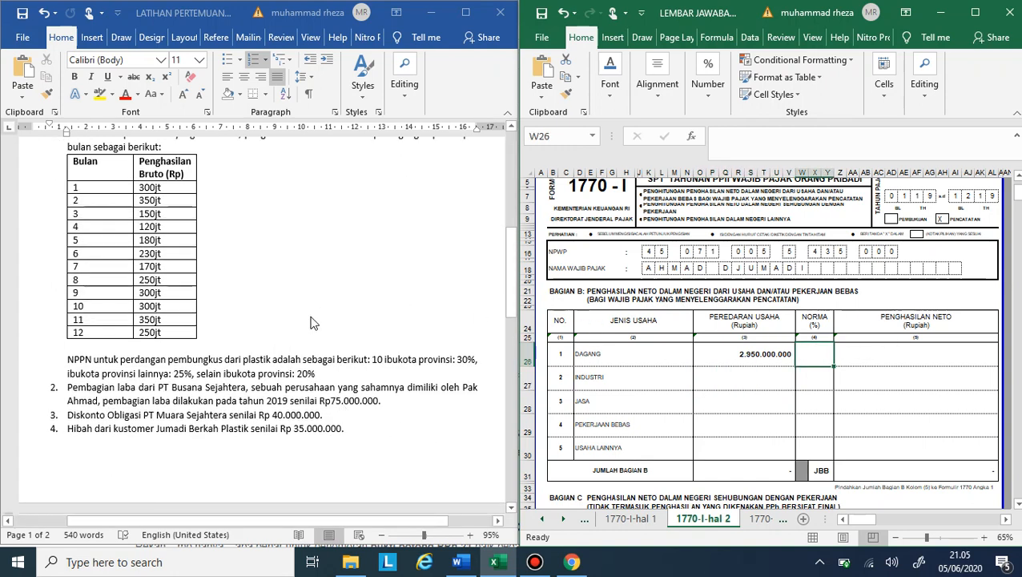
scroll(304, 392, up, 1)
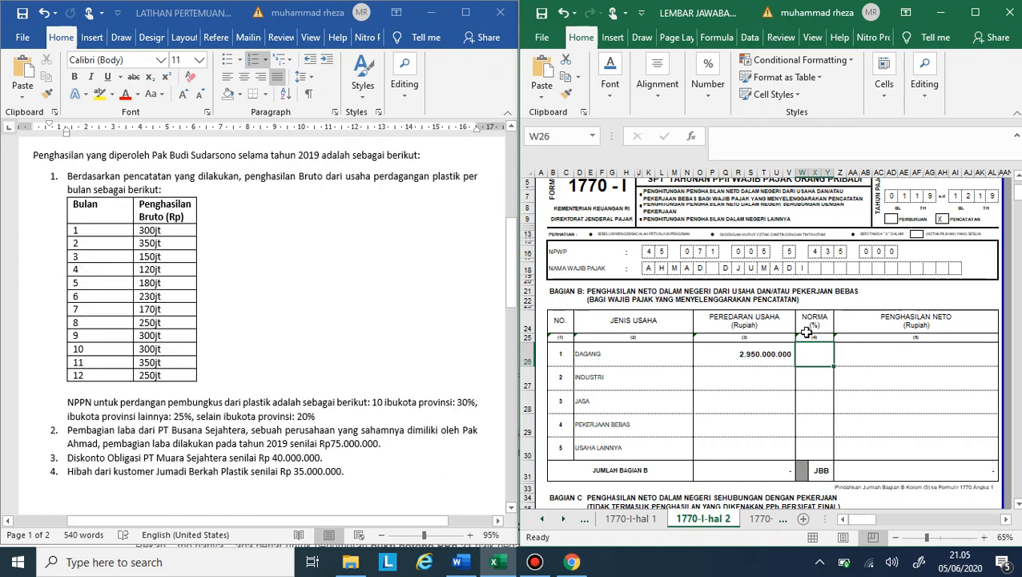
text(20)
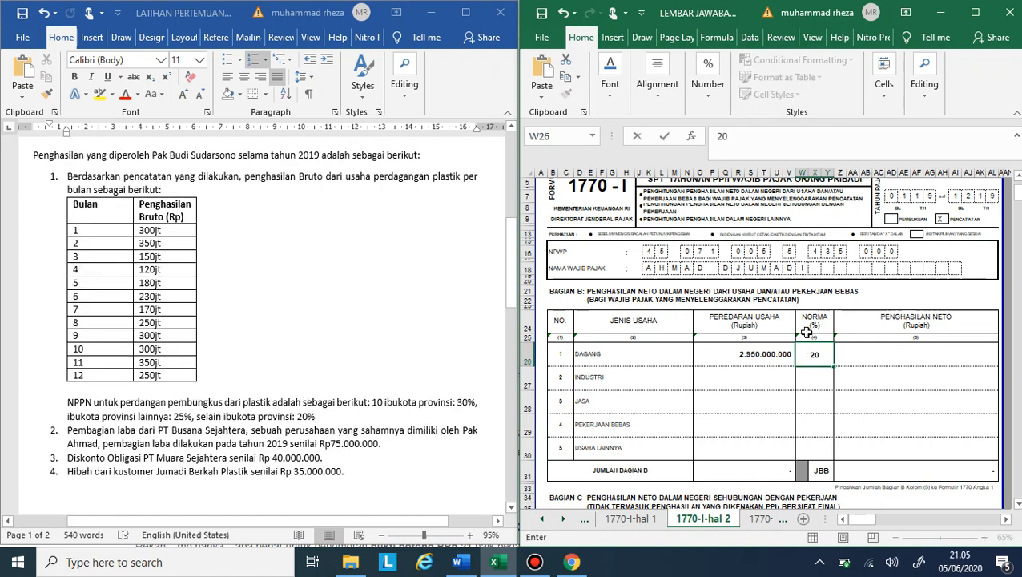
key(Return)
key(Up)
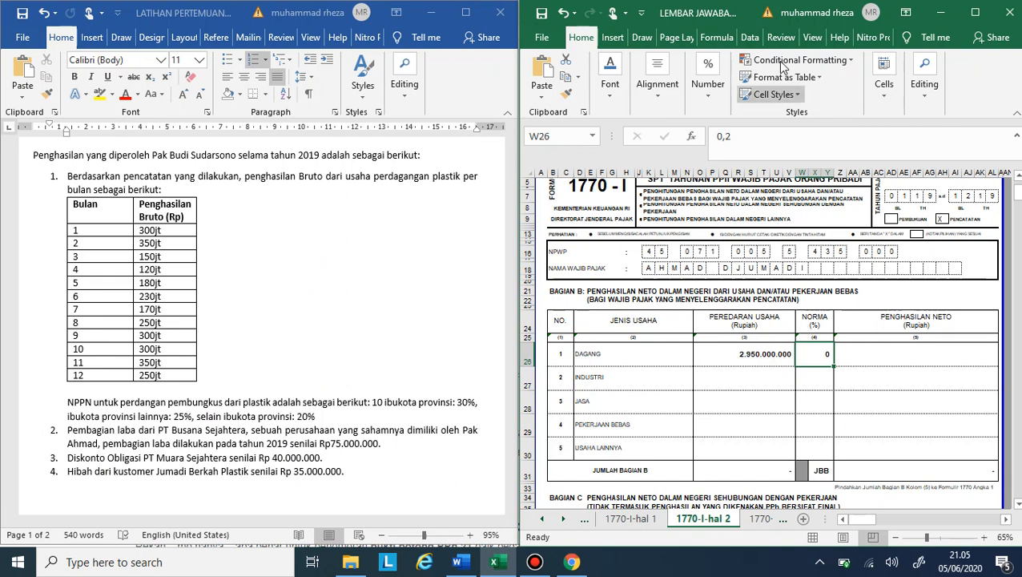
click(709, 81)
click(723, 155)
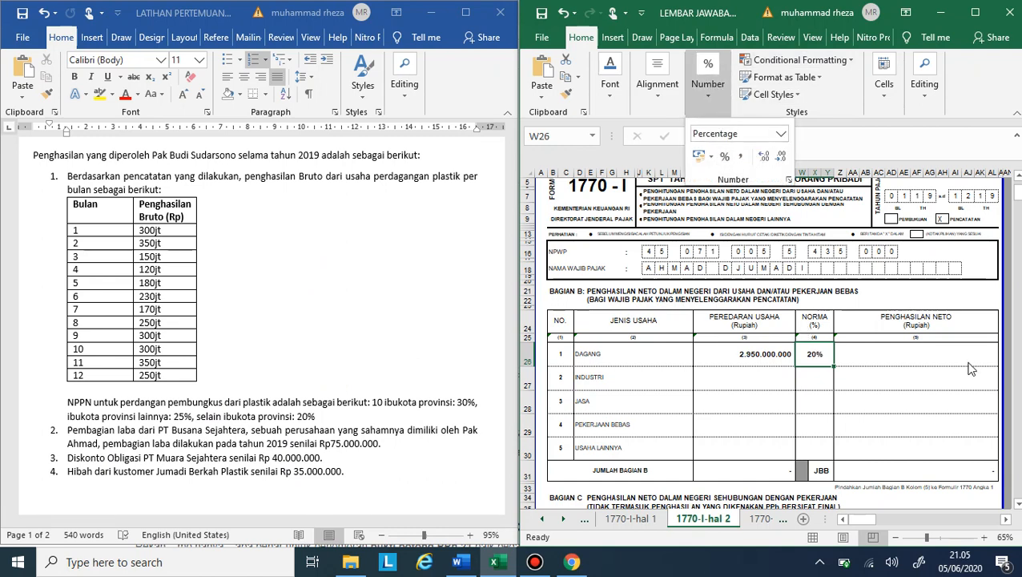
Calculate the Dagang Penghasilan Neto by multiplying its Peredaran Usaha in O26 by the Norma in W26
click(938, 348)
text(=)
key(Left)
key(Left)
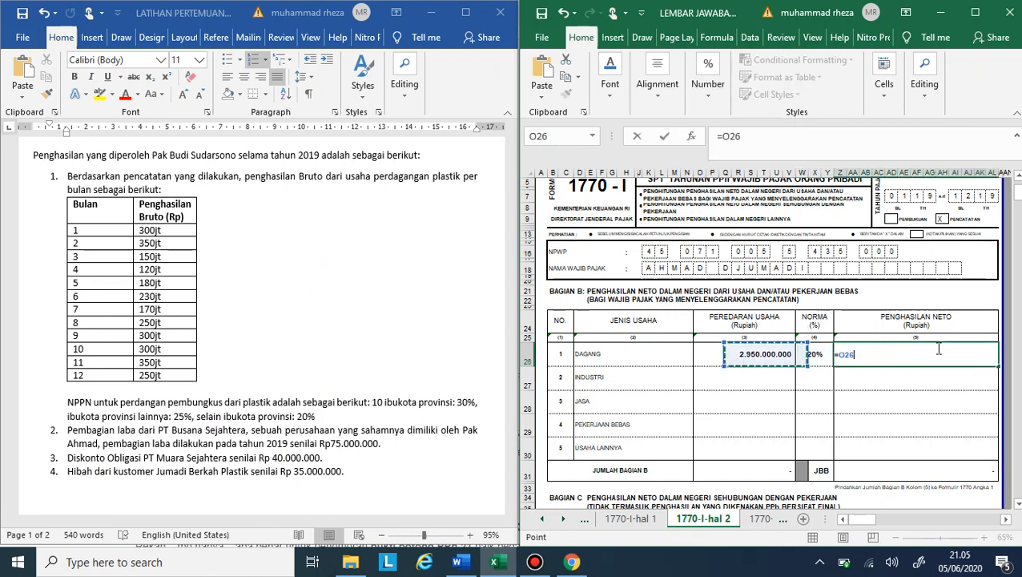
key(Left)
key(Right)
text(*)
key(Left)
key(Return)
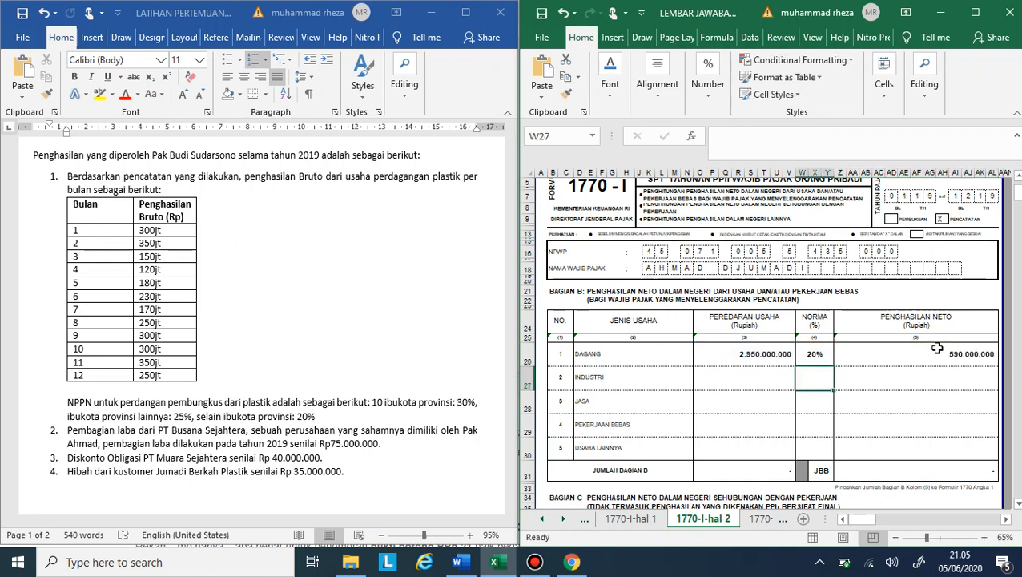
Replace the Penghasilan Neto formula in the Jumlah Bagian B row with a SUM over Z24:AL30
click(927, 468)
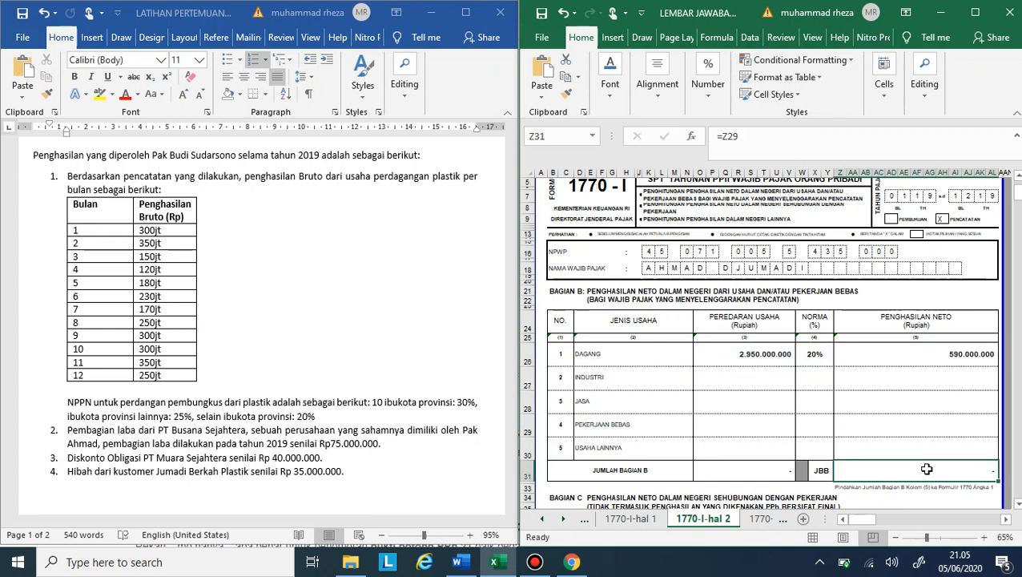
text(=SUM)
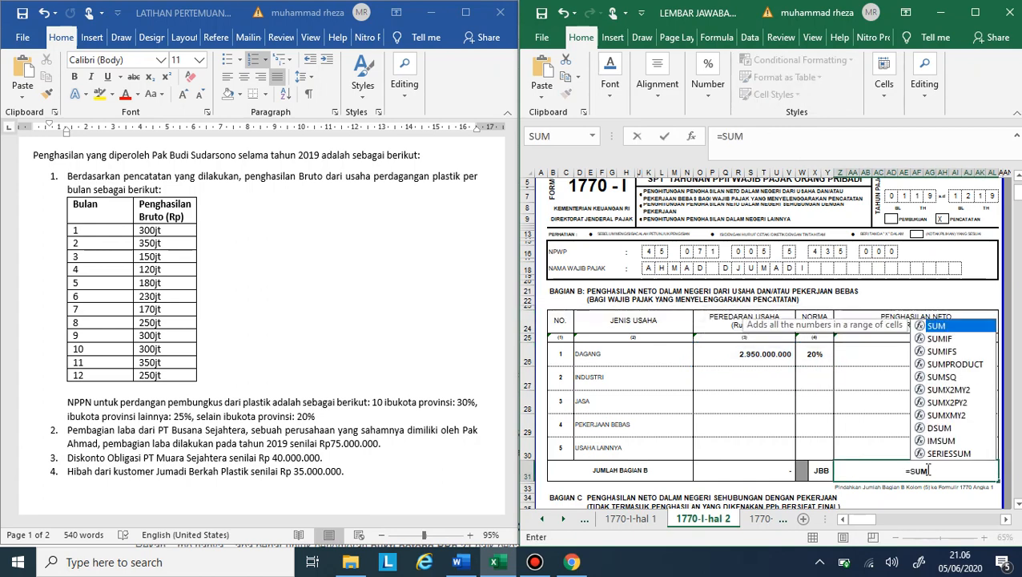
text(()
key(Up)
key(shift+Up)
key(shift+Up)
key(shift+Up)
key(shift+Up)
key(shift+Up)
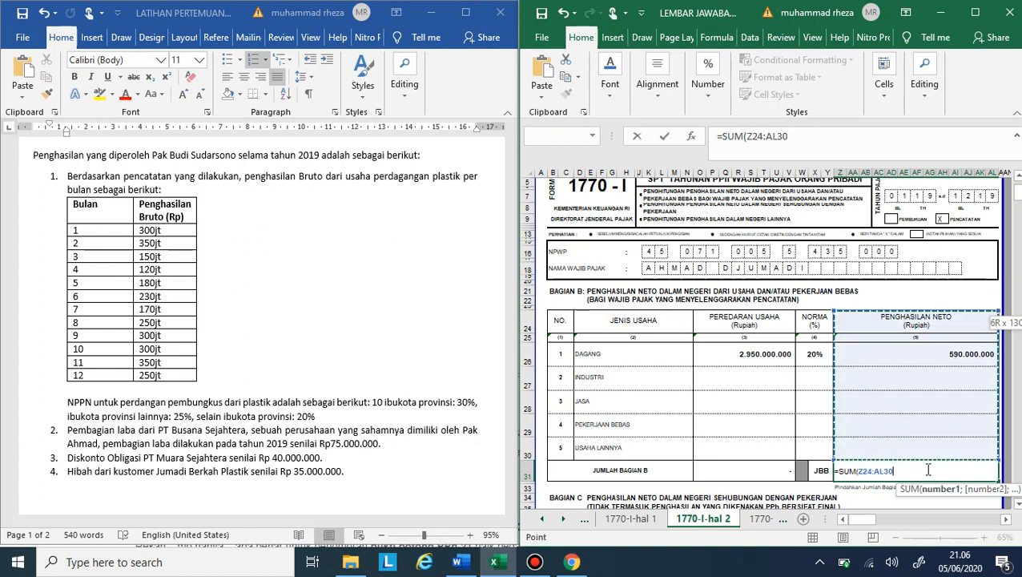
key(Return)
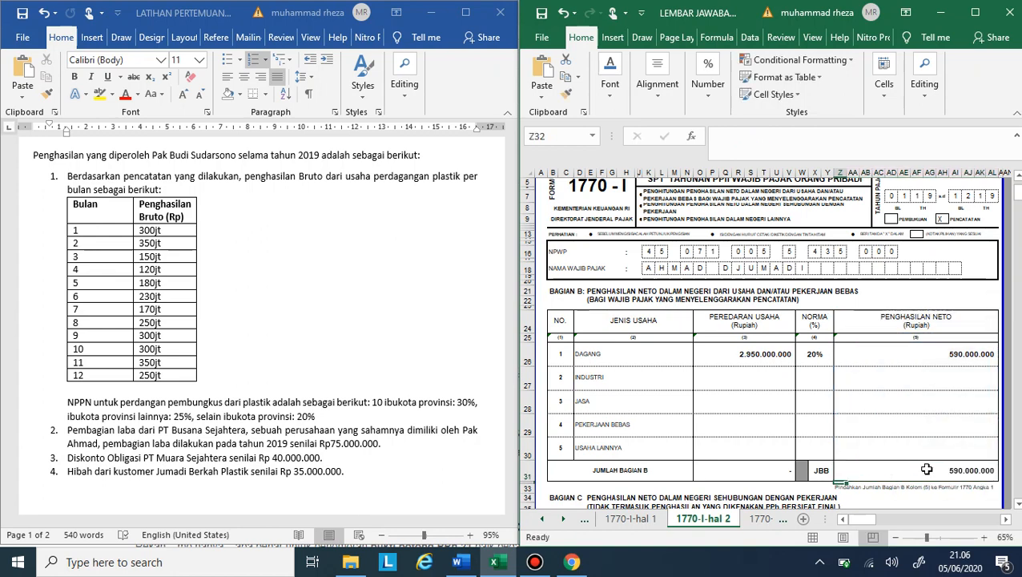
Examine the final-income section of 1770-III, the main 1770 form, and Bagian B and C on 1770-I-hal 2
click(763, 519)
click(745, 518)
scroll(848, 224, up, 4)
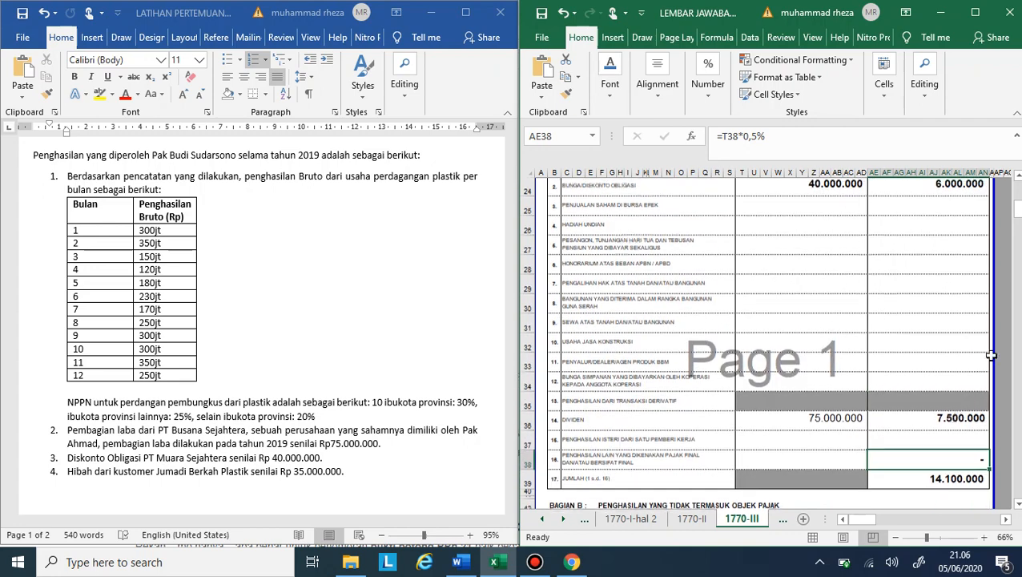
scroll(890, 360, down, 2)
scroll(889, 360, up, 1)
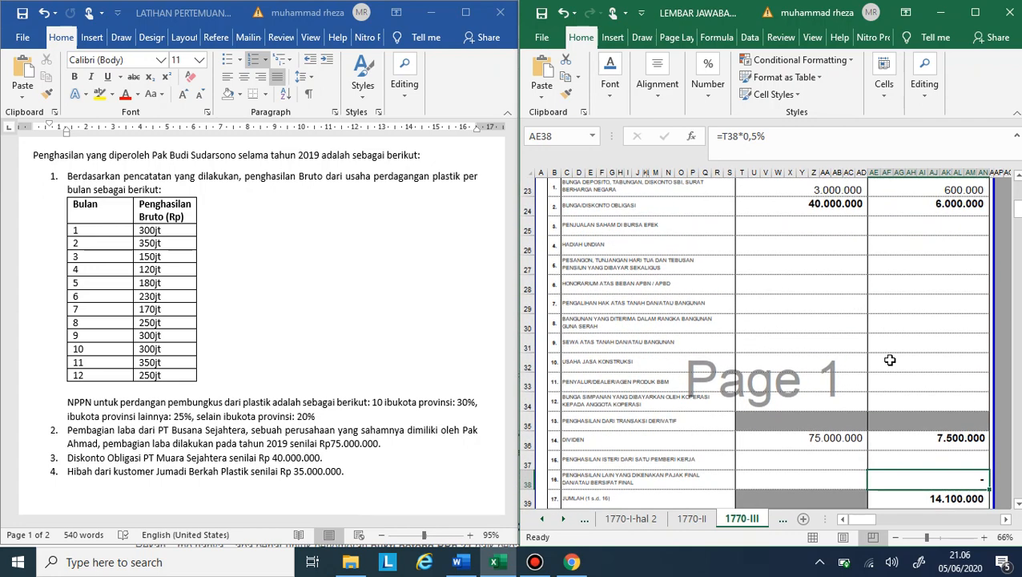
scroll(890, 359, down, 2)
click(541, 518)
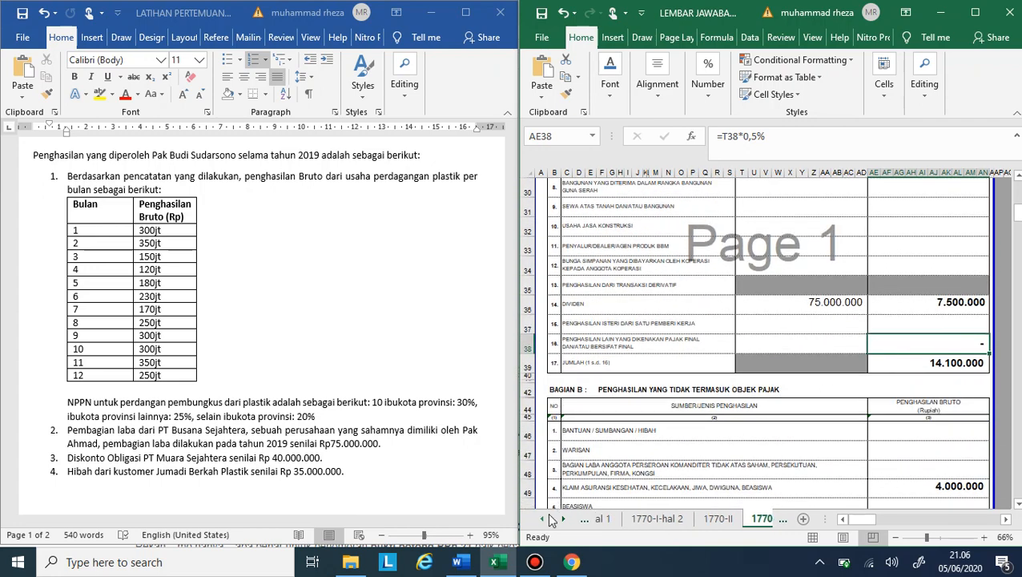
click(542, 519)
click(669, 518)
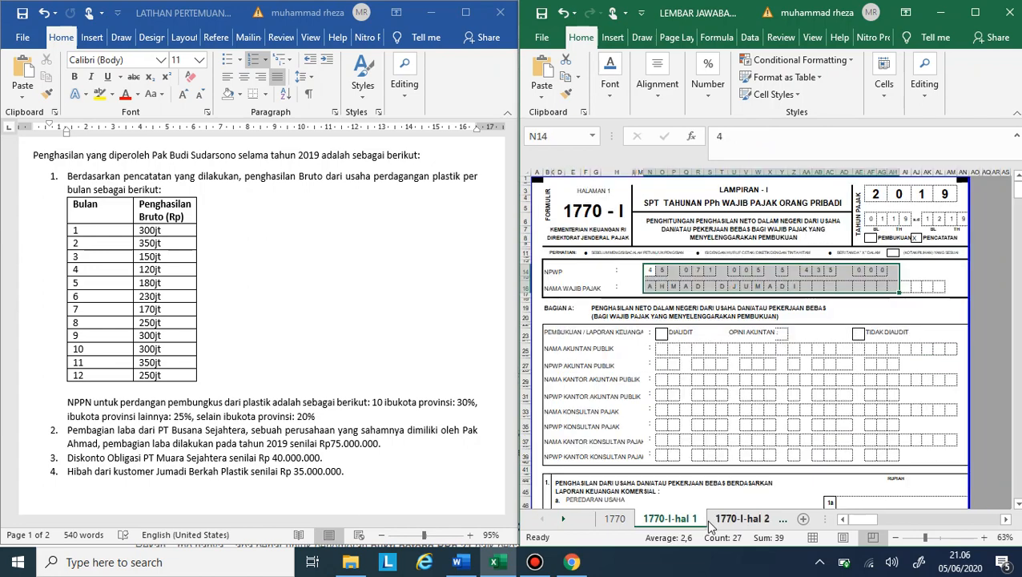
click(615, 519)
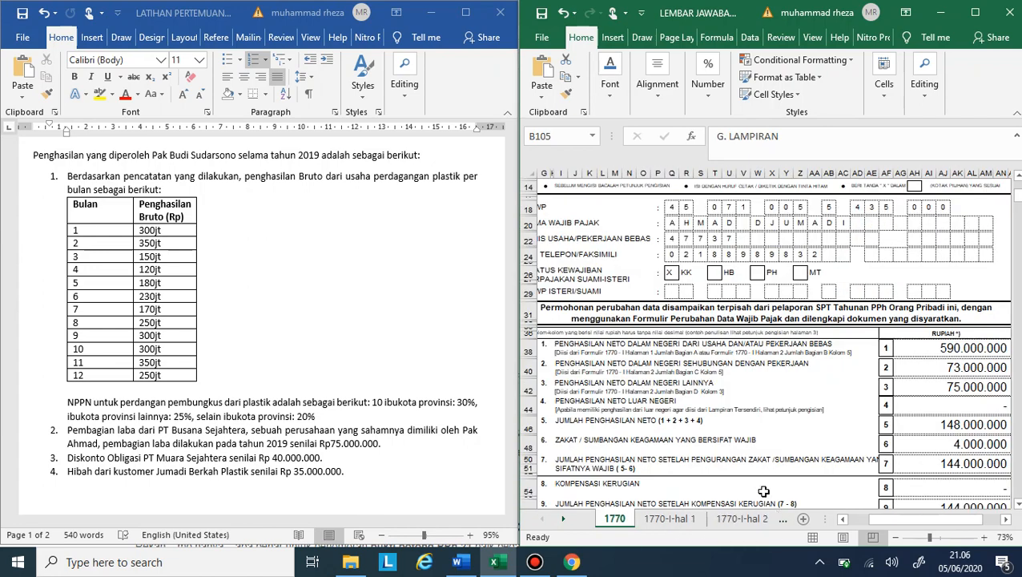
click(741, 518)
scroll(879, 377, down, 2)
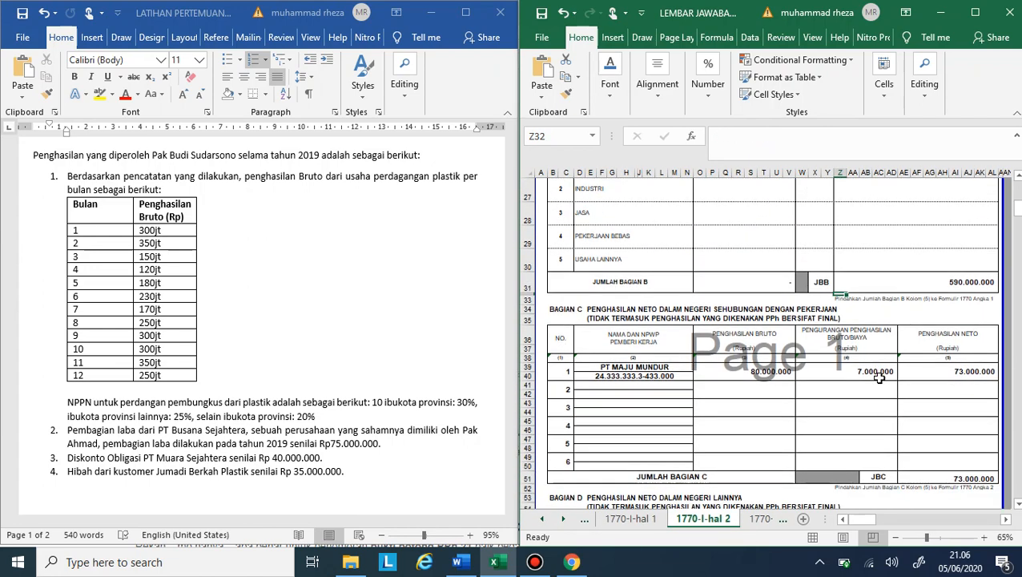
scroll(921, 365, up, 3)
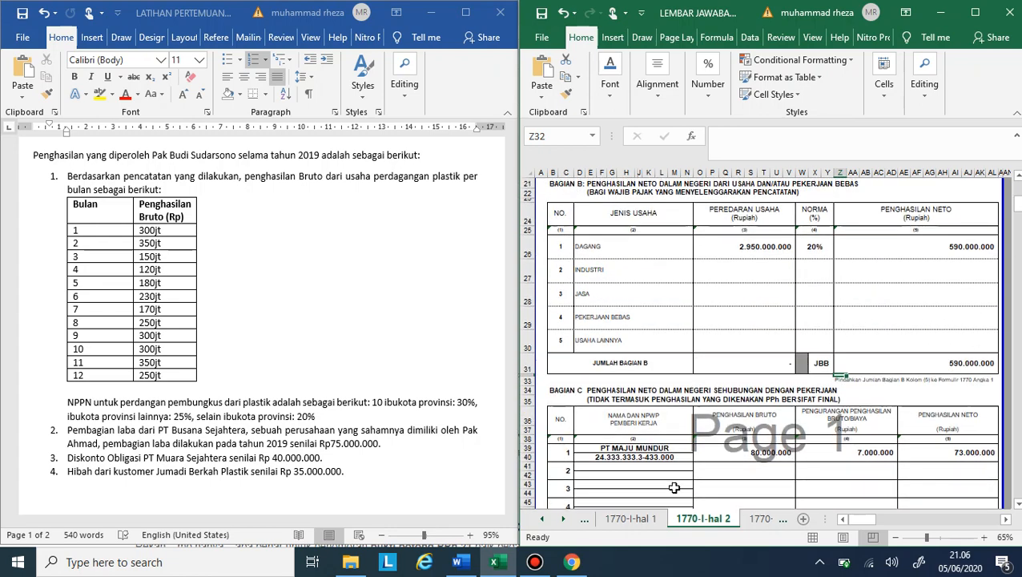
On the 1770 sheet, check line 1's source and the Jumlah Penghasilan Neto formula on line 5, and start a replacement formula there
click(551, 518)
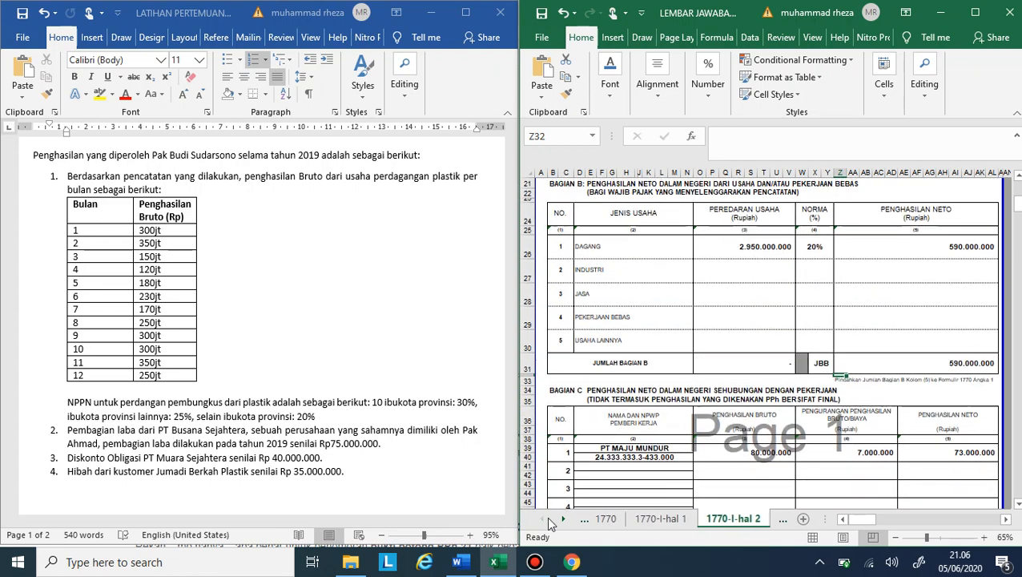
click(615, 519)
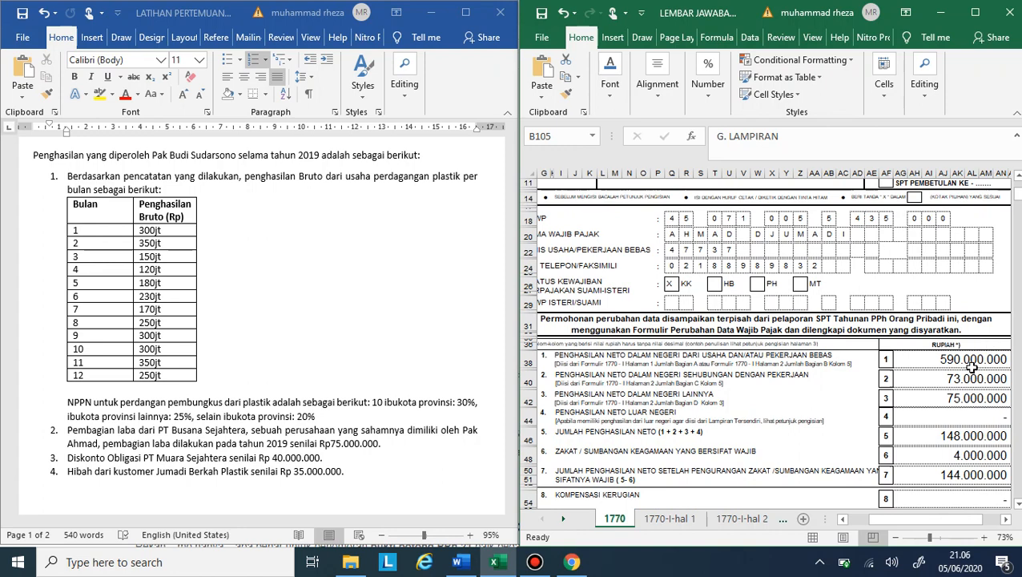
click(971, 366)
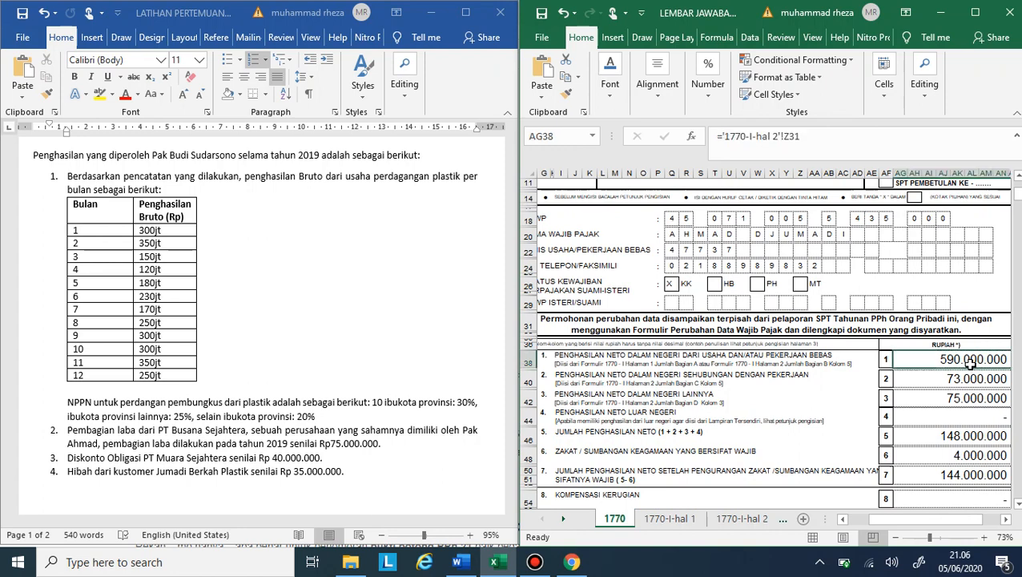
click(960, 439)
double_click(959, 440)
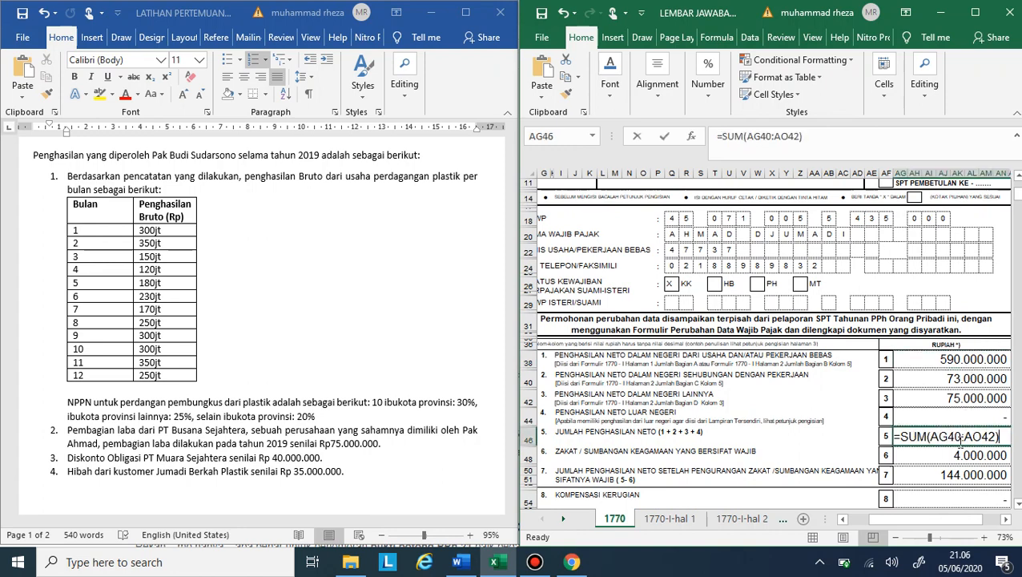
key(Escape)
text(=)
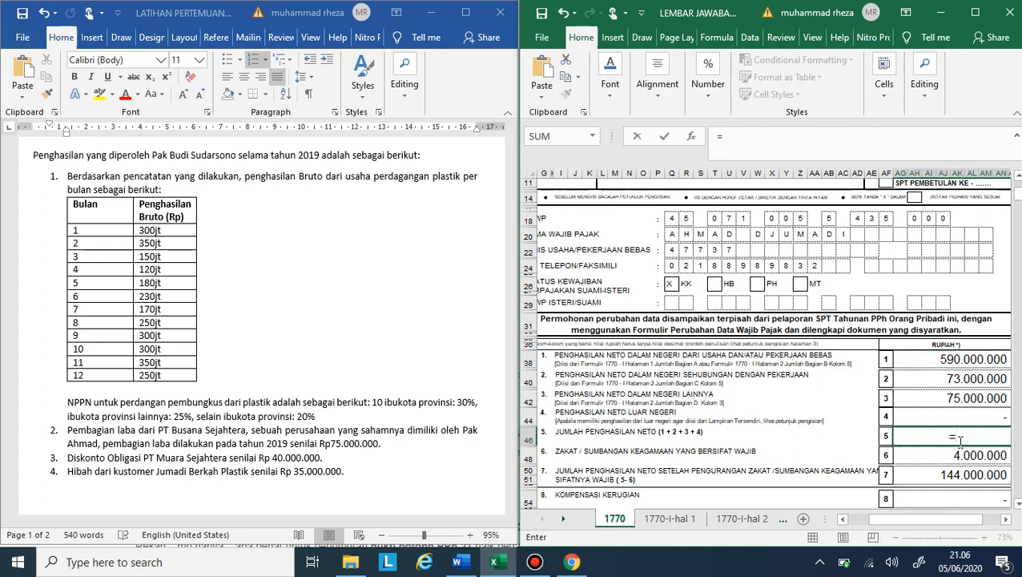
click(534, 562)
click(656, 115)
click(655, 115)
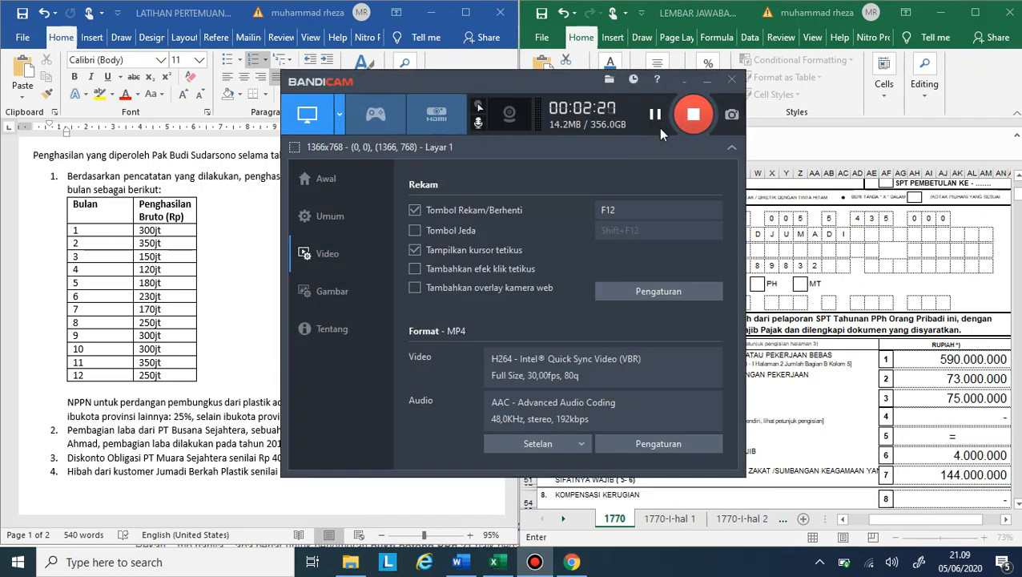
click(848, 423)
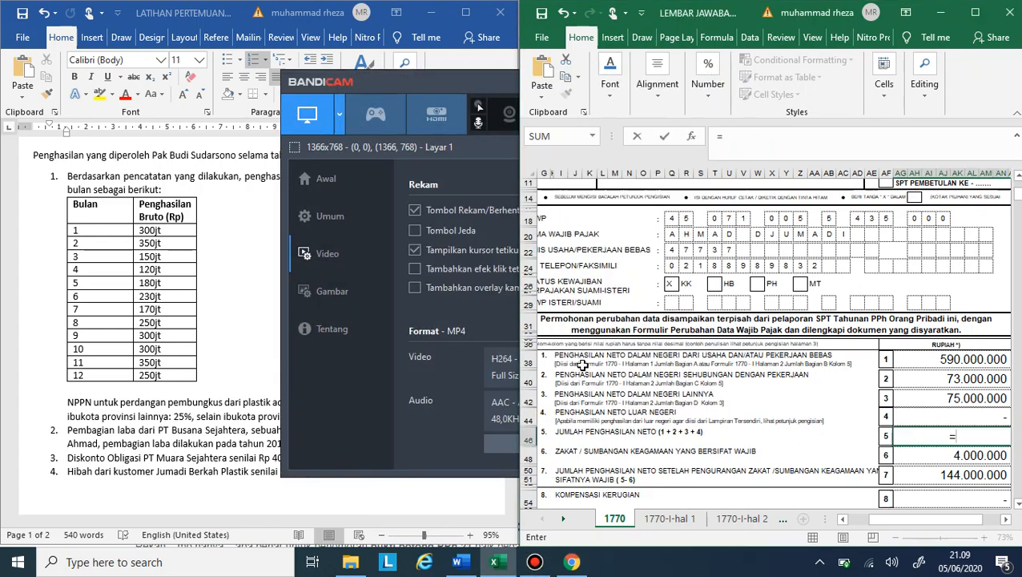
click(493, 516)
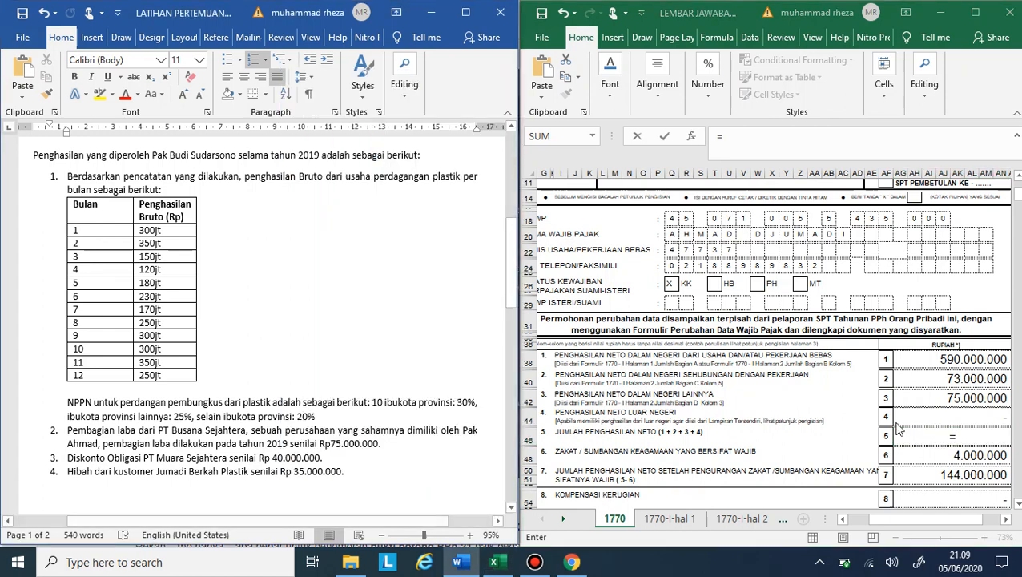
Complete the Jumlah Penghasilan Neto formula on line 5 as a SUM of lines 1 to 4
click(990, 442)
text(SUM()
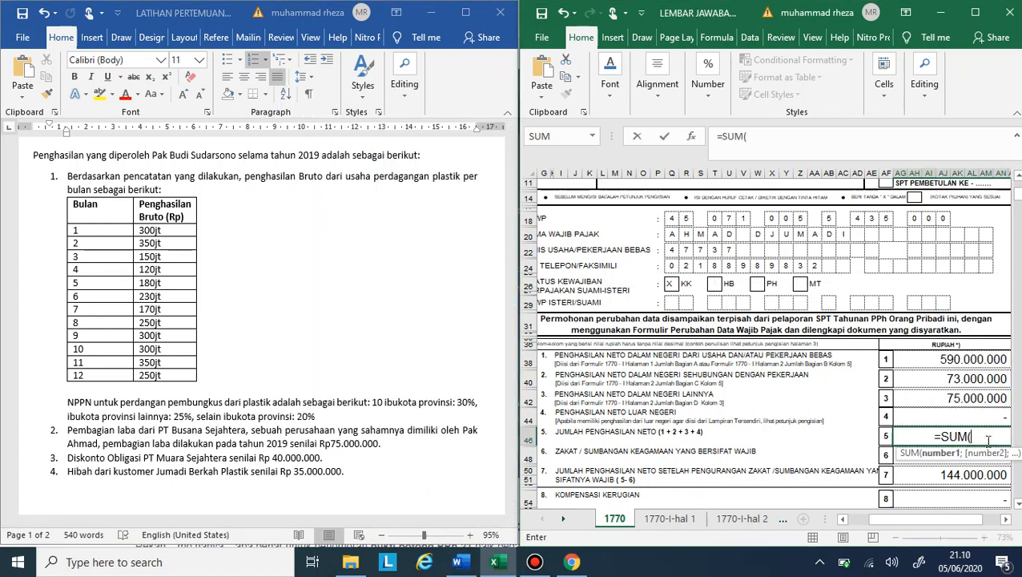
key(Up)
key(shift+Up)
key(shift+Up)
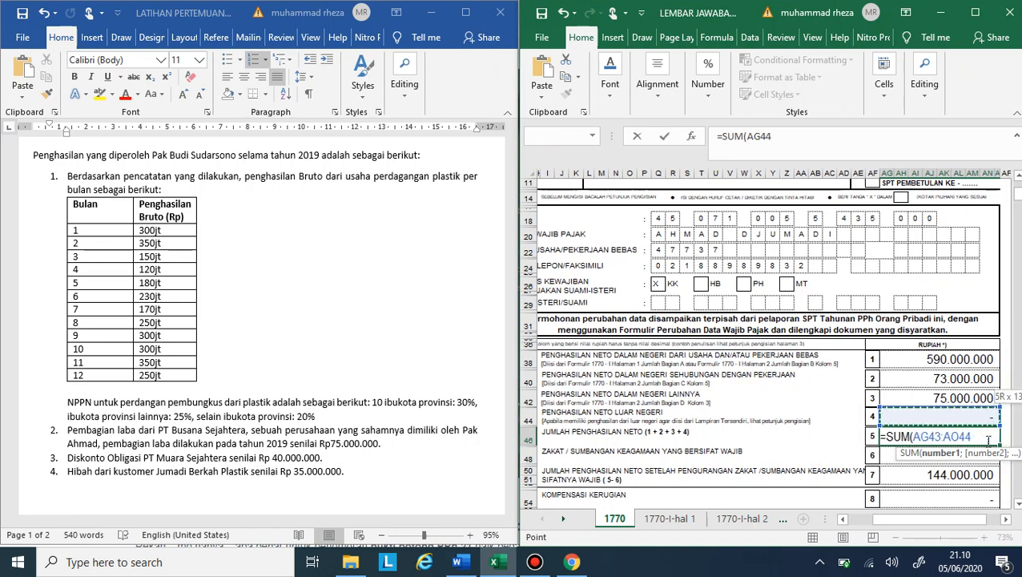
key(shift+Up)
key(Return)
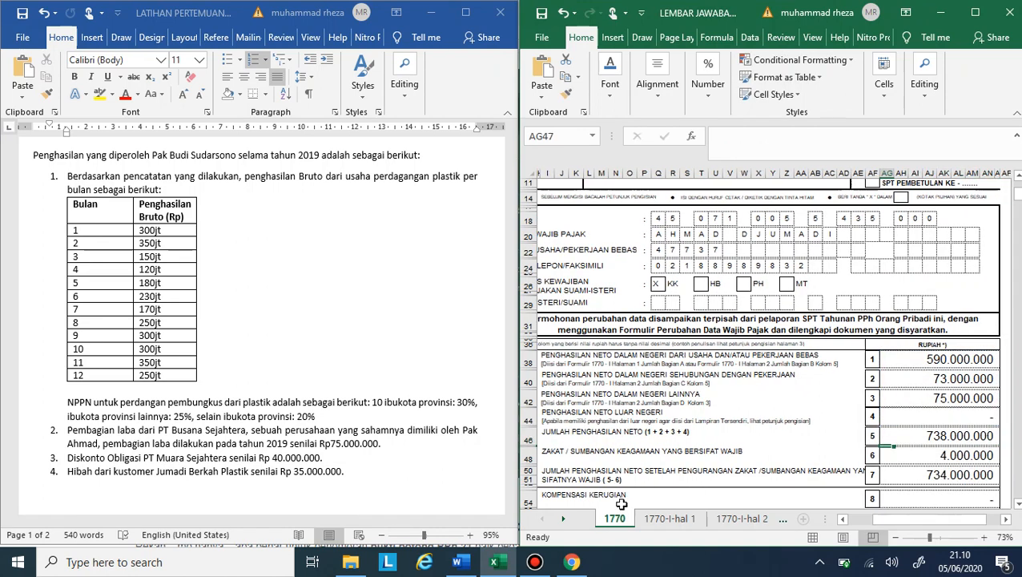
mouse_move(566, 564)
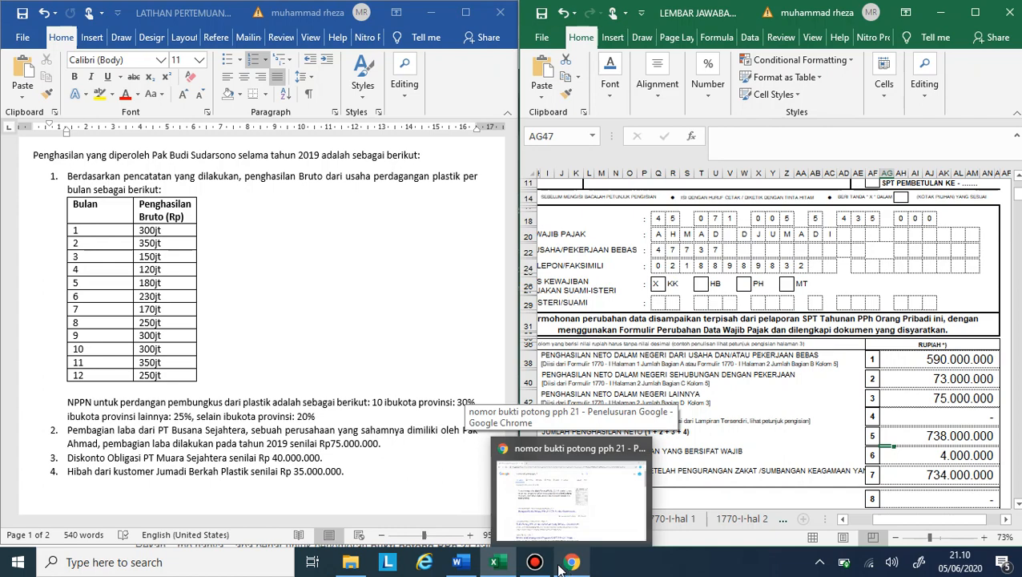
click(533, 563)
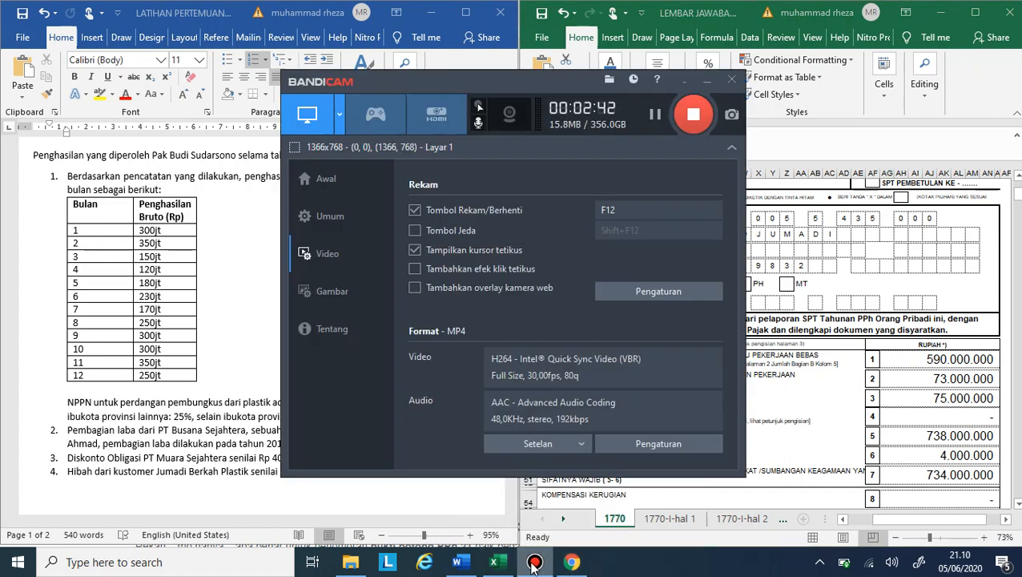
click(534, 563)
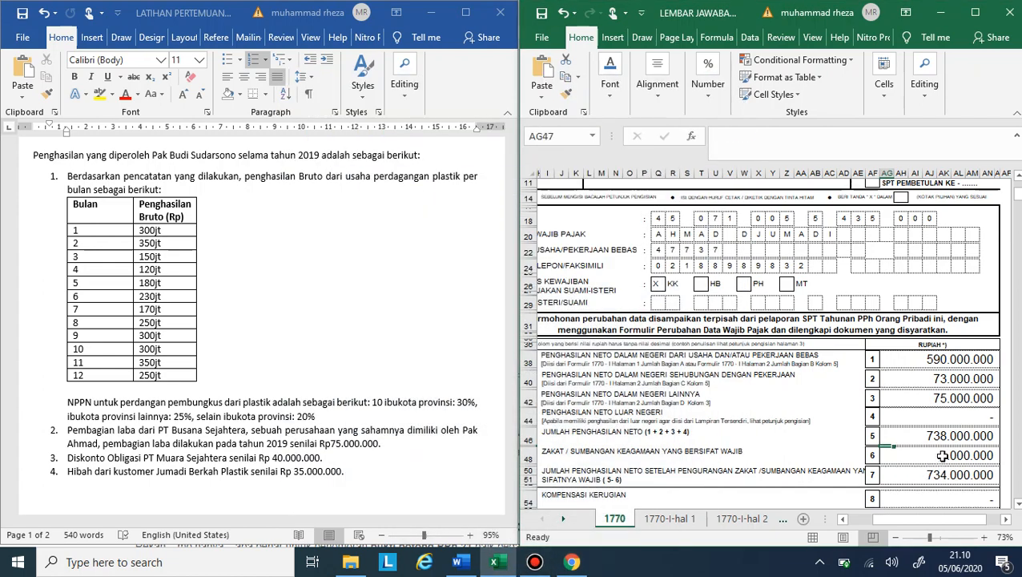
Examine the zakat, net income after loss compensation, PTKP and Penghasilan Kena Pajak entries on lines 6 to 11
click(943, 460)
scroll(948, 473, down, 2)
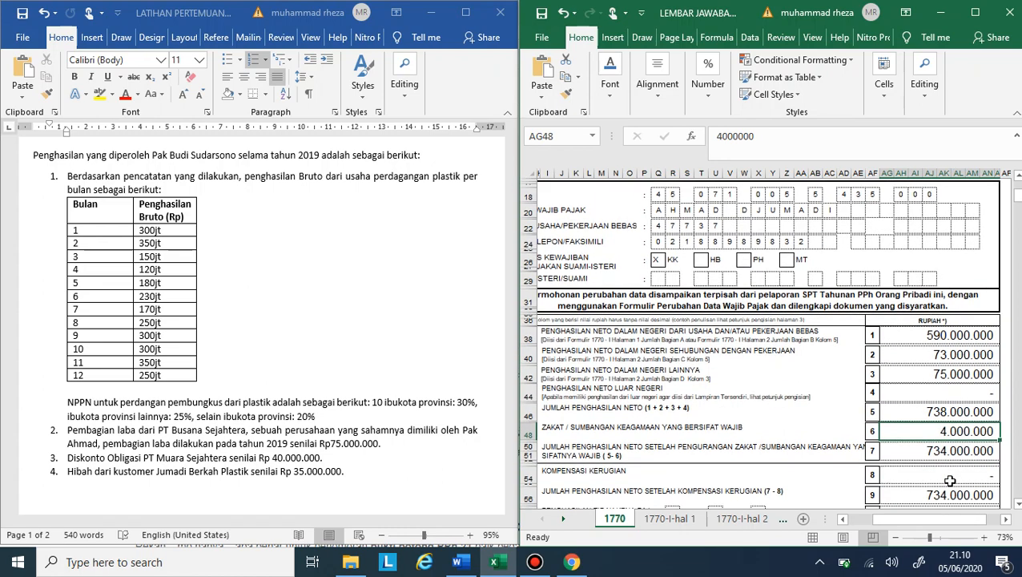
scroll(948, 440, down, 3)
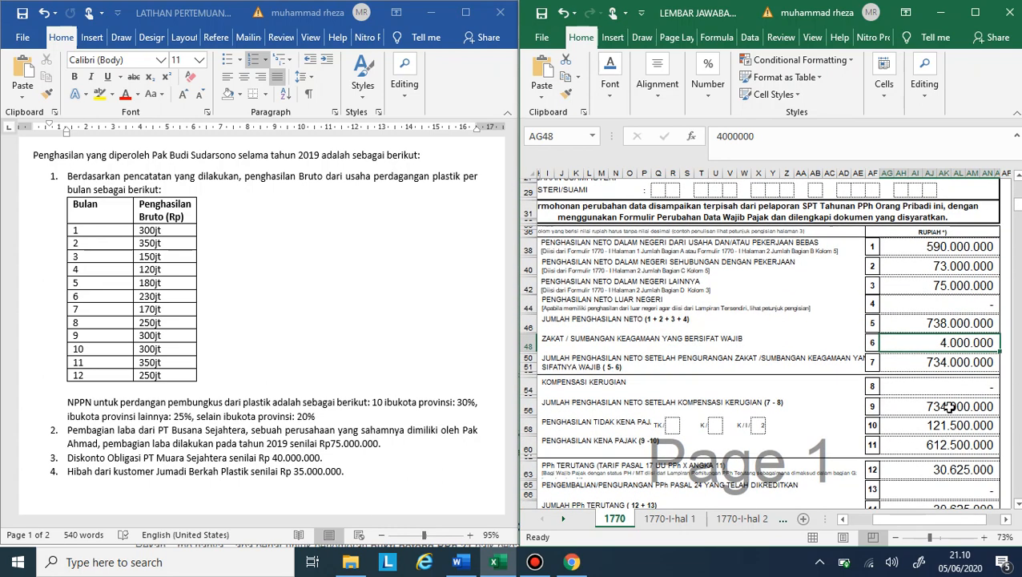
click(948, 407)
scroll(889, 430, down, 1)
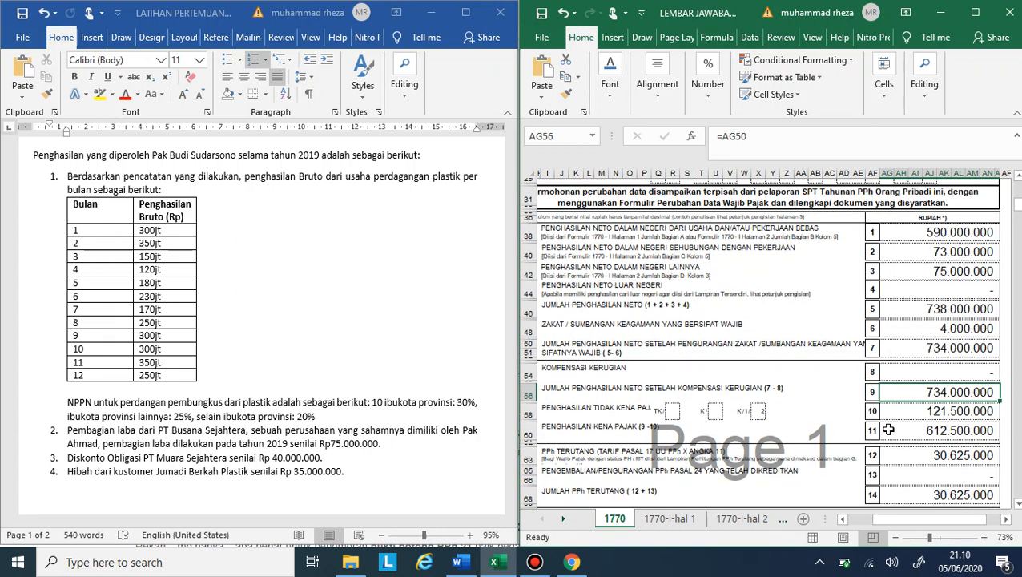
click(926, 422)
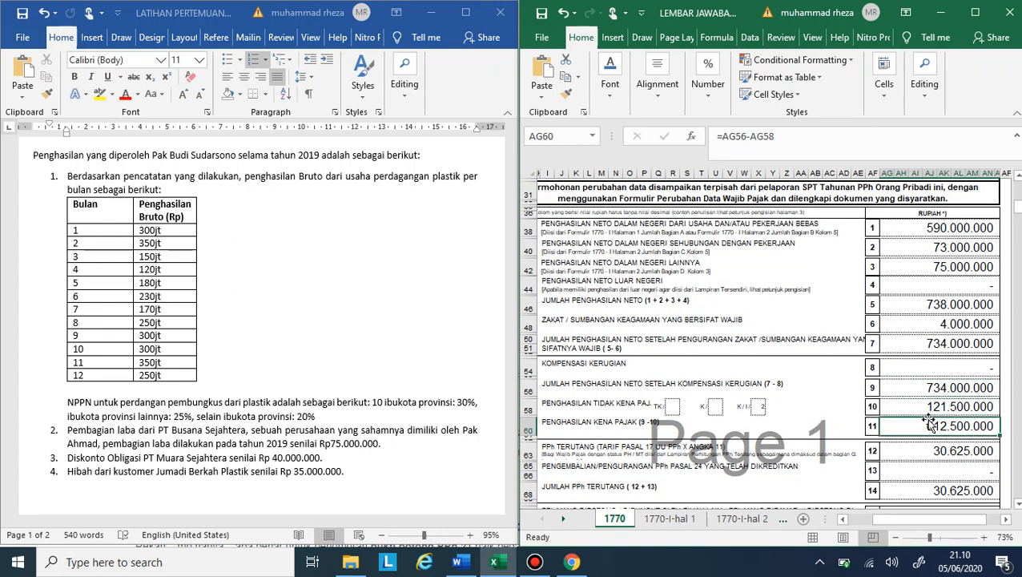
click(932, 410)
click(912, 426)
click(942, 456)
text(=)
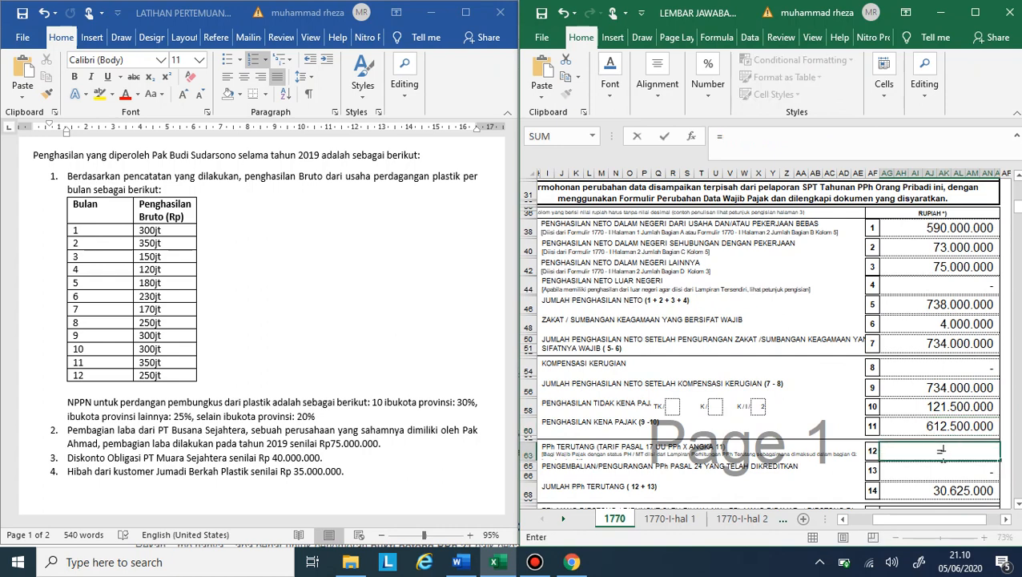
key(BackSpace)
key(Return)
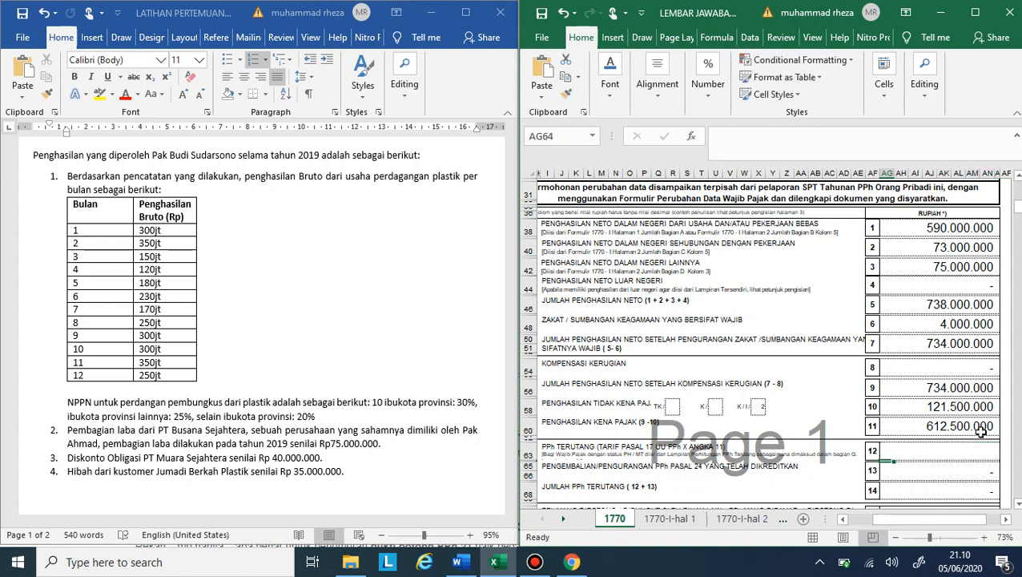
key(Up)
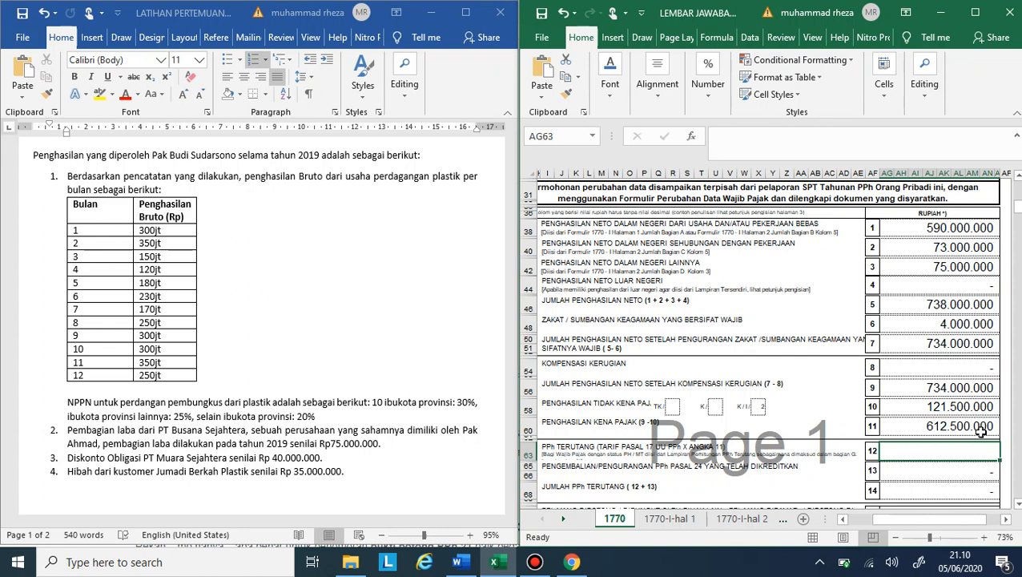
text(=)
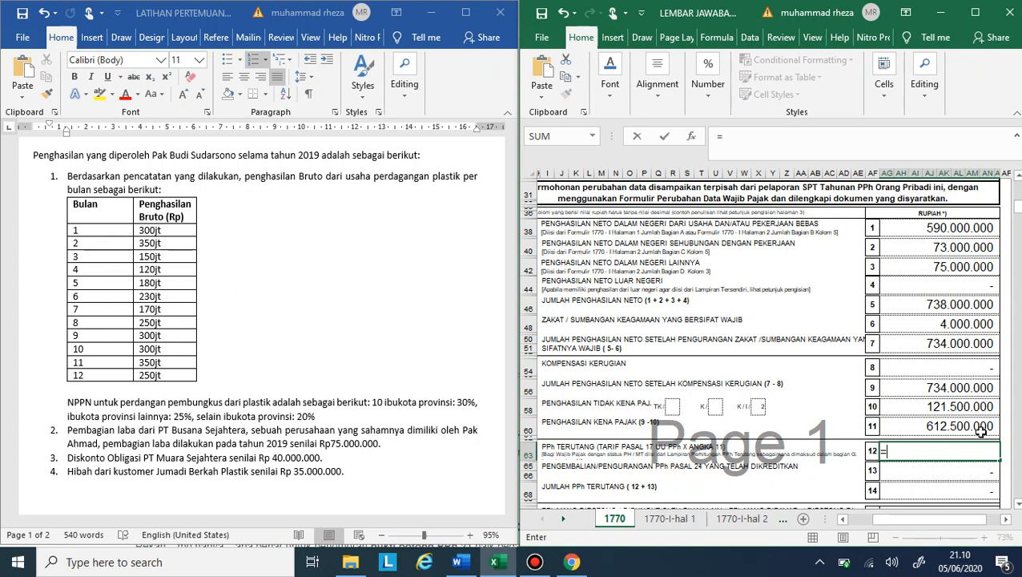
text(2500000+)
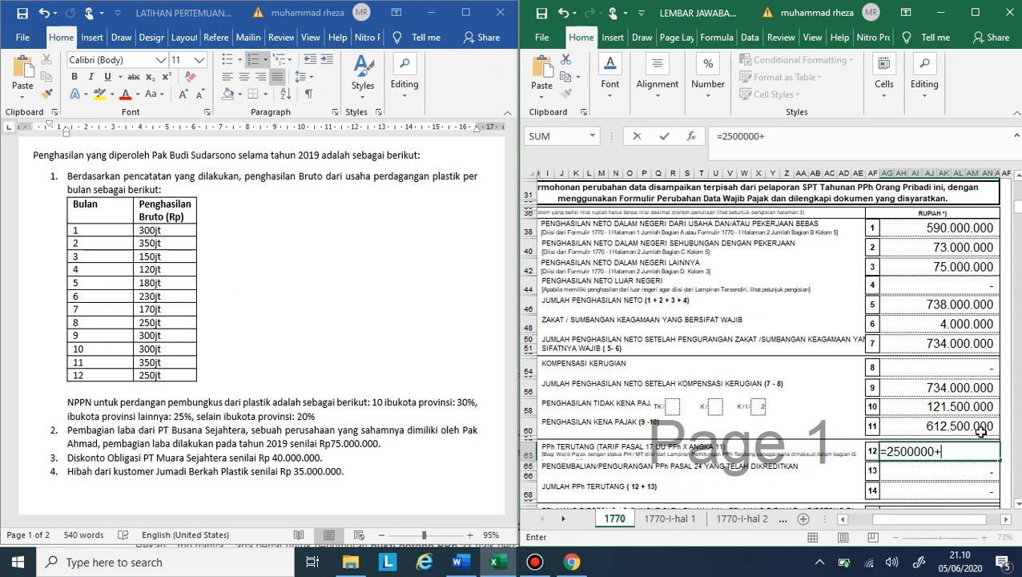
text(30000000+)
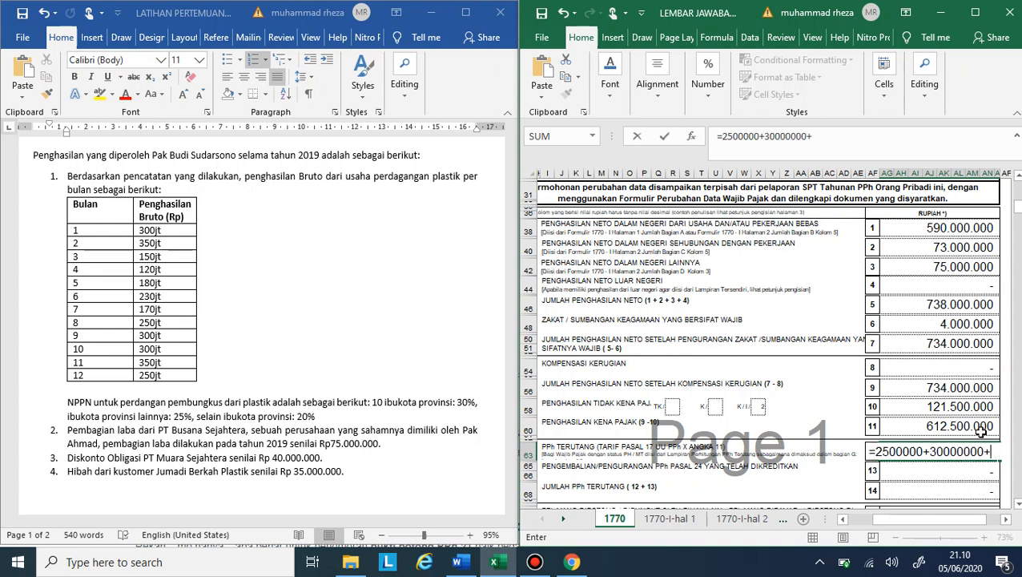
text(62500000+()
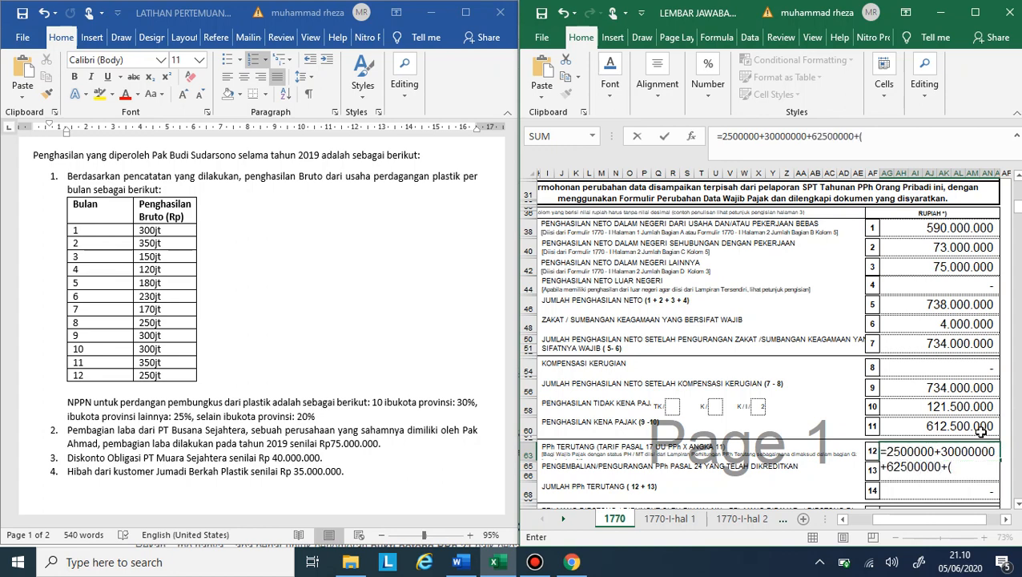
text(()
click(970, 426)
text(00)
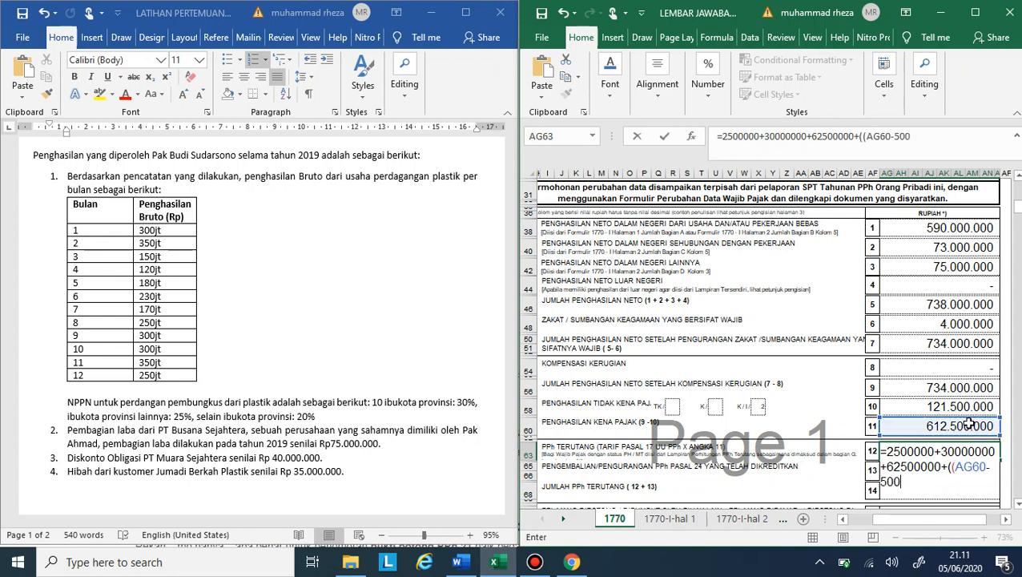
text(000000)
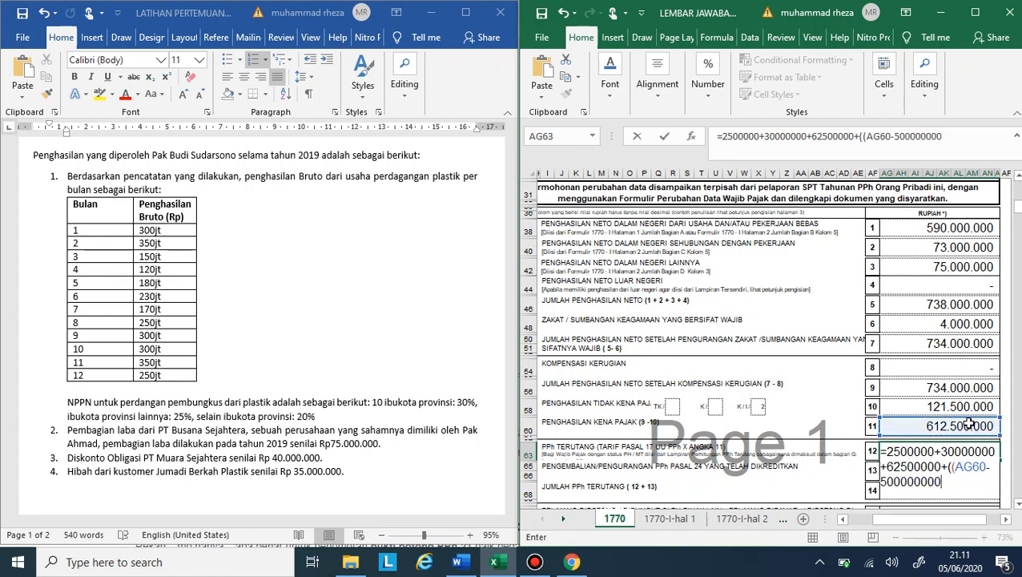
text()*0,3))
key(ctrl+Return)
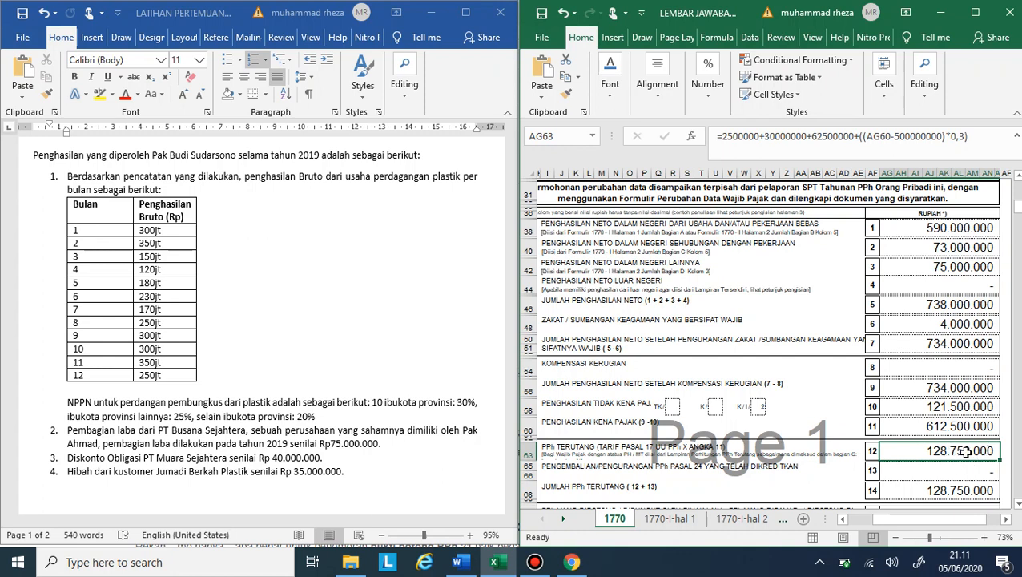
Check lines 13, 15 and 16, and move line 16's X mark from PPh yang lebih dipotong/dipungut to PPh yang harus dibayar sendiri
click(960, 481)
click(960, 476)
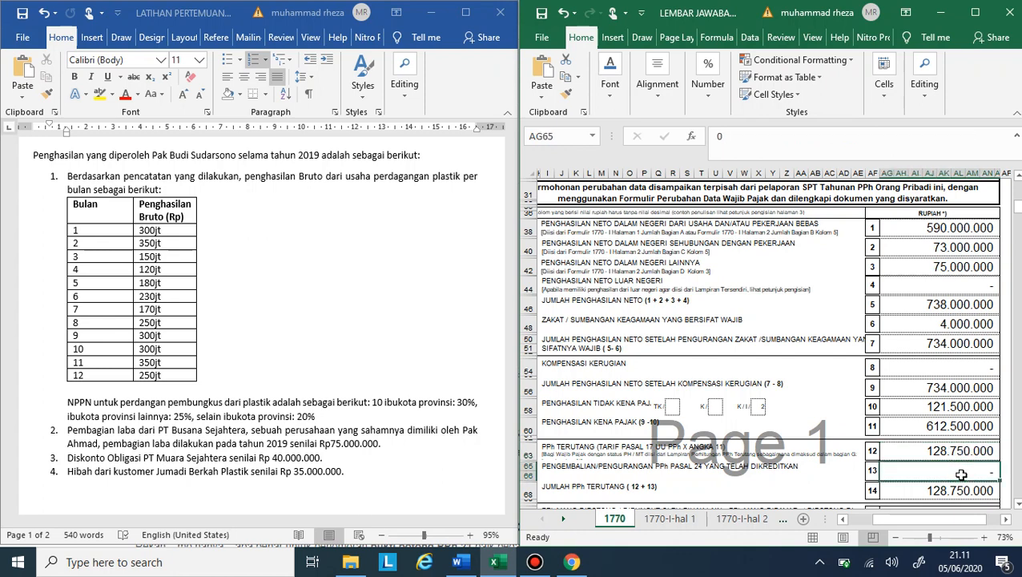
scroll(960, 476, down, 4)
click(952, 425)
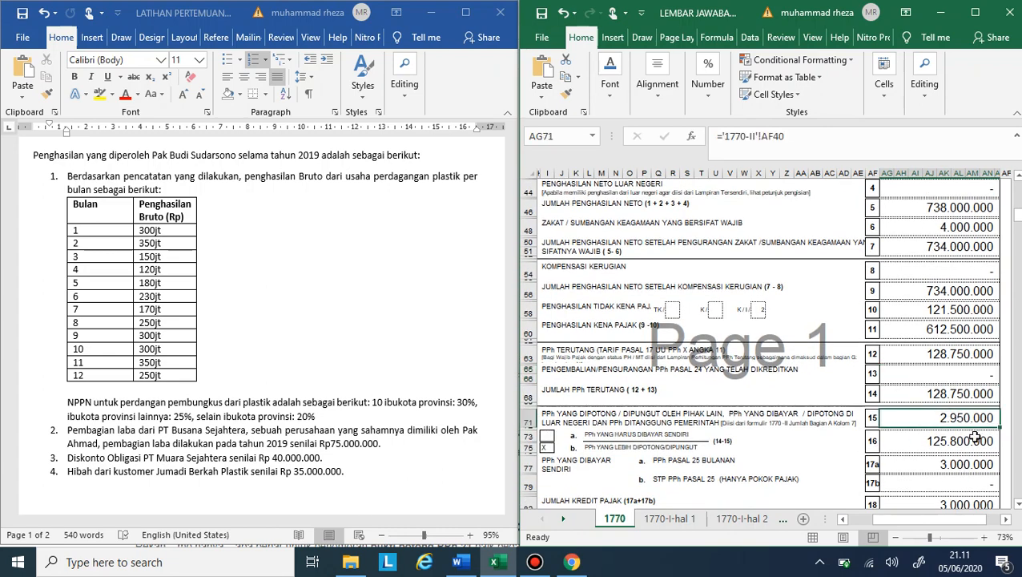
click(897, 446)
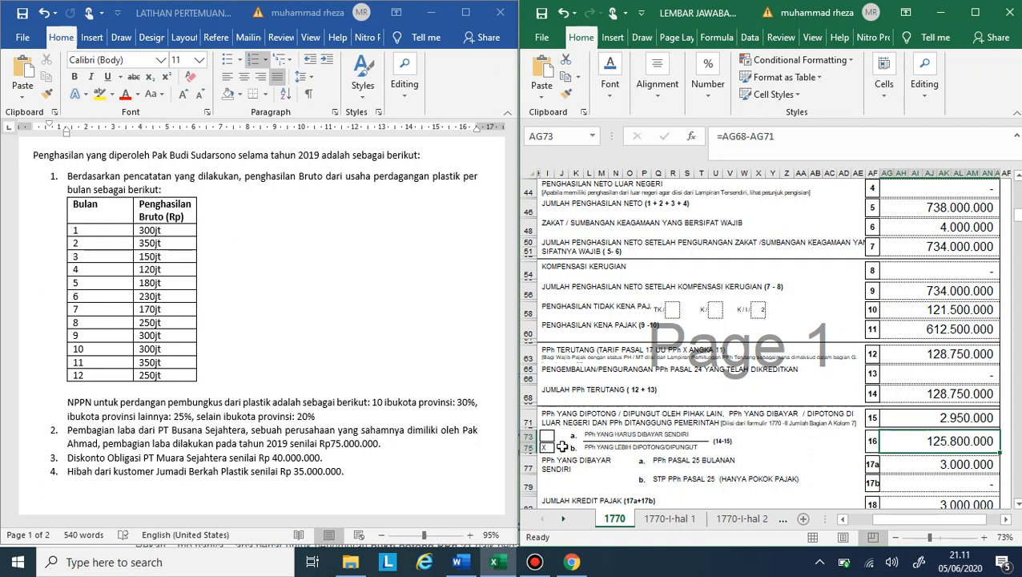
click(550, 447)
click(551, 440)
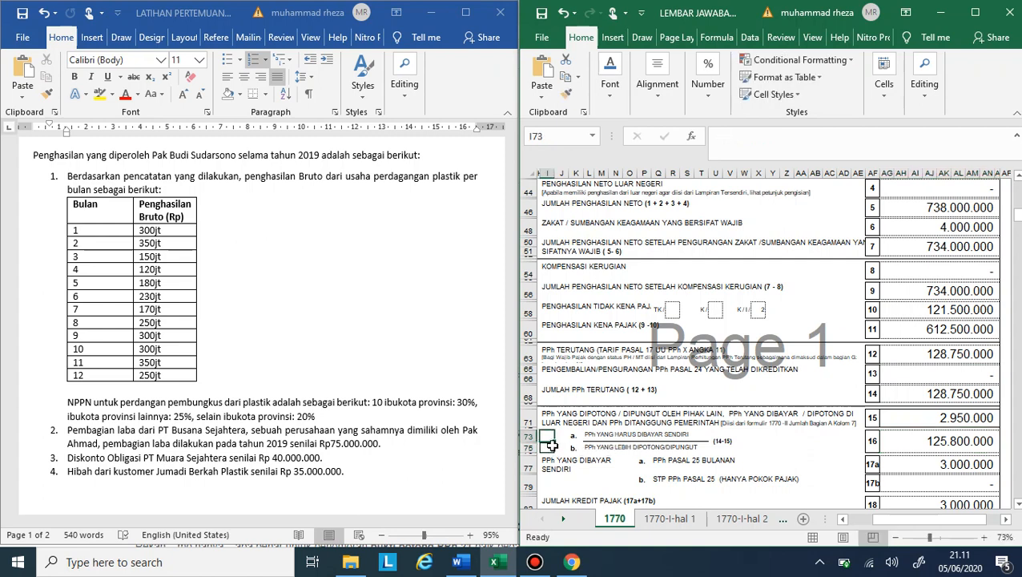
text(X)
Re-enter line 16's formula in AG73 as =AG68-AG71
key(Tab)
key(Tab)
key(Tab)
key(Tab)
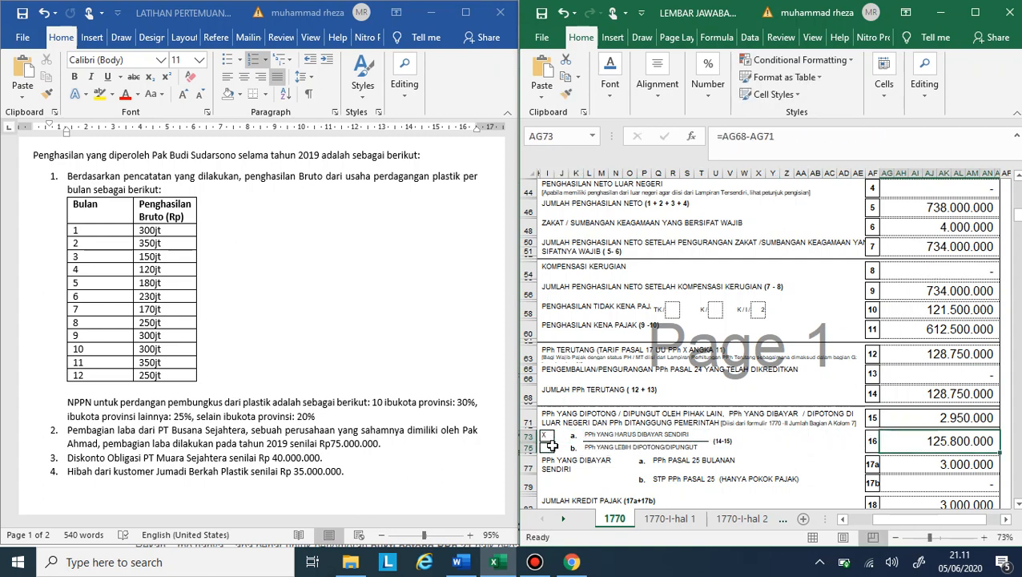
text(=)
key(Up)
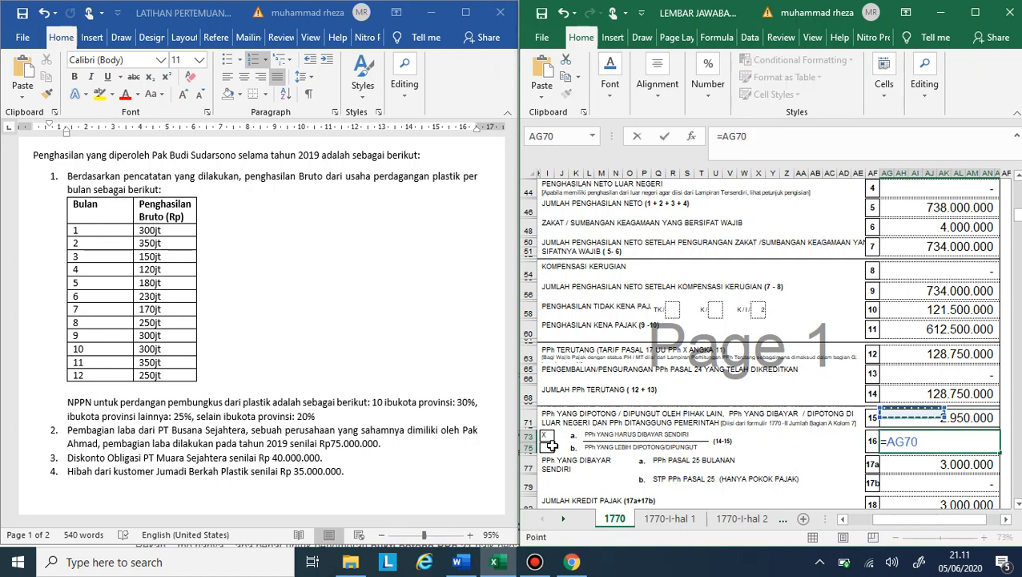
key(Up)
text(-)
key(Up)
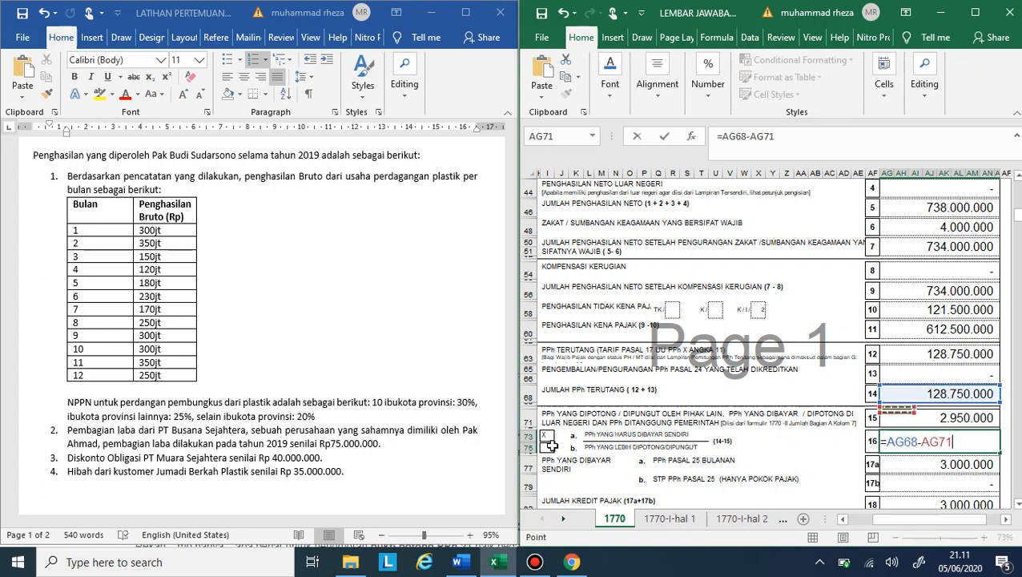
key(Return)
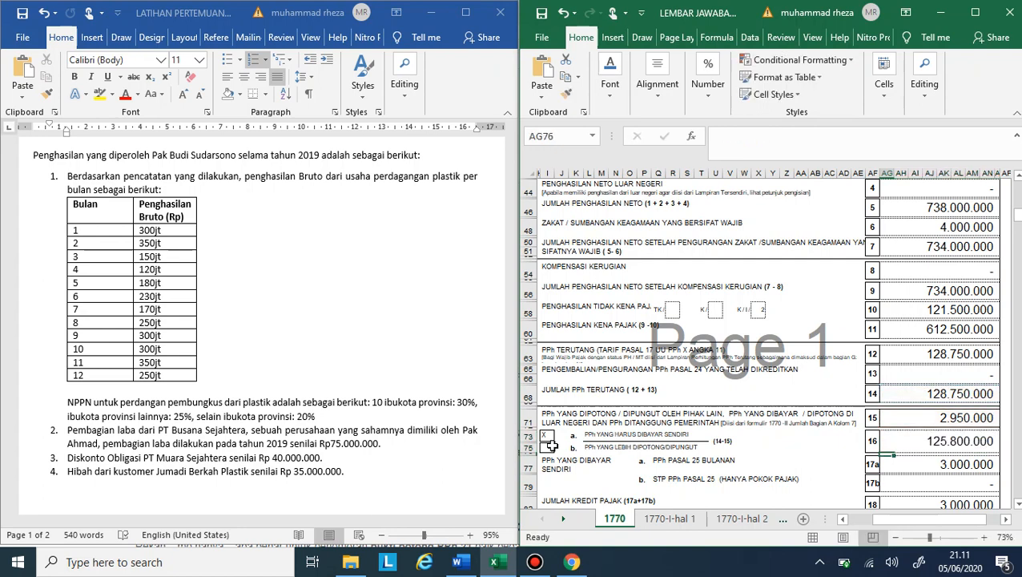
Check the withholding entries on sheet 1770-II and the PPh Pasal 25 and Jumlah Kredit Pajak entries on lines 17a and 18 of sheet 1770
click(742, 519)
click(738, 519)
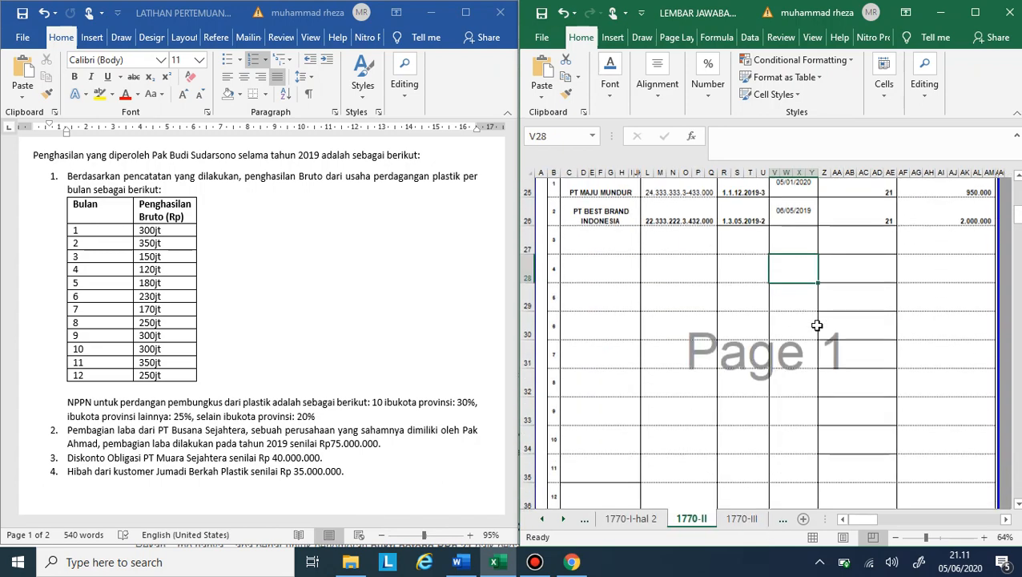
click(542, 519)
click(542, 519)
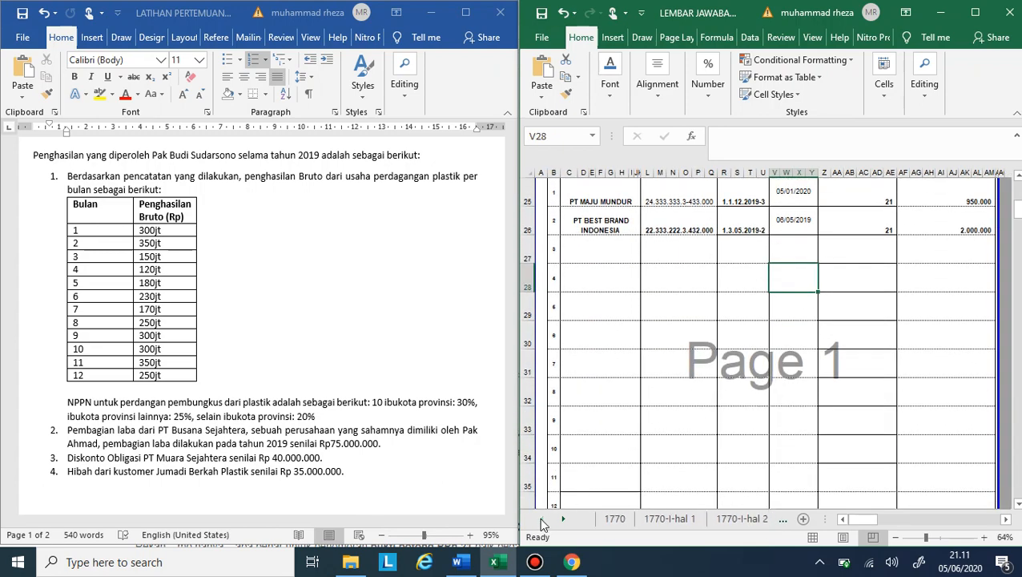
click(614, 520)
scroll(808, 416, down, 3)
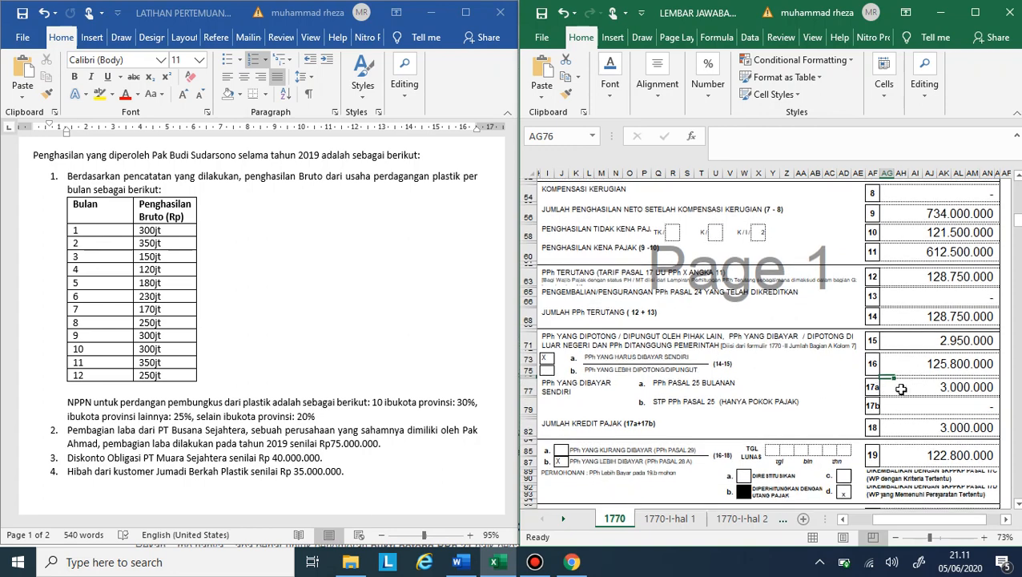
click(913, 389)
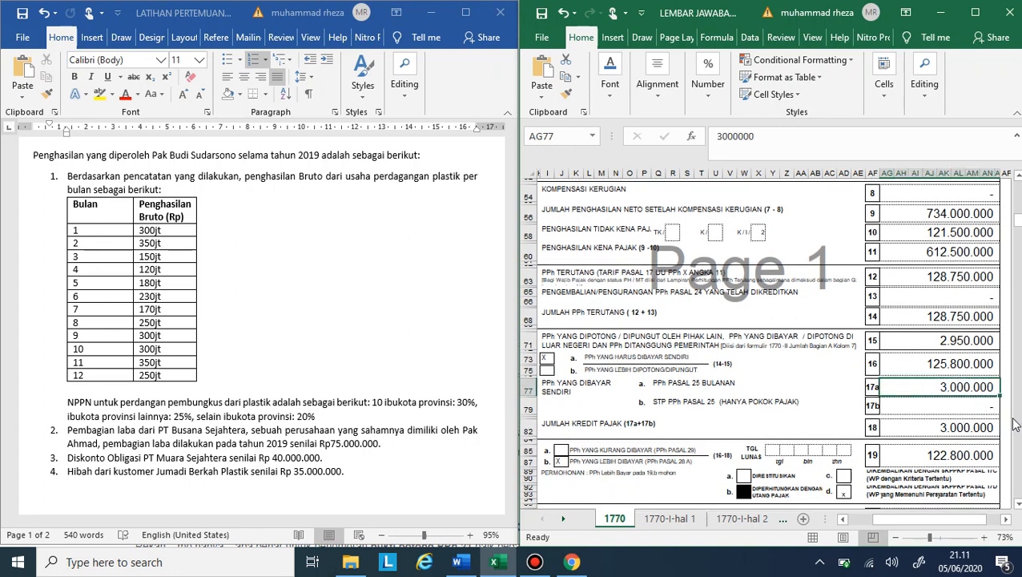
click(922, 427)
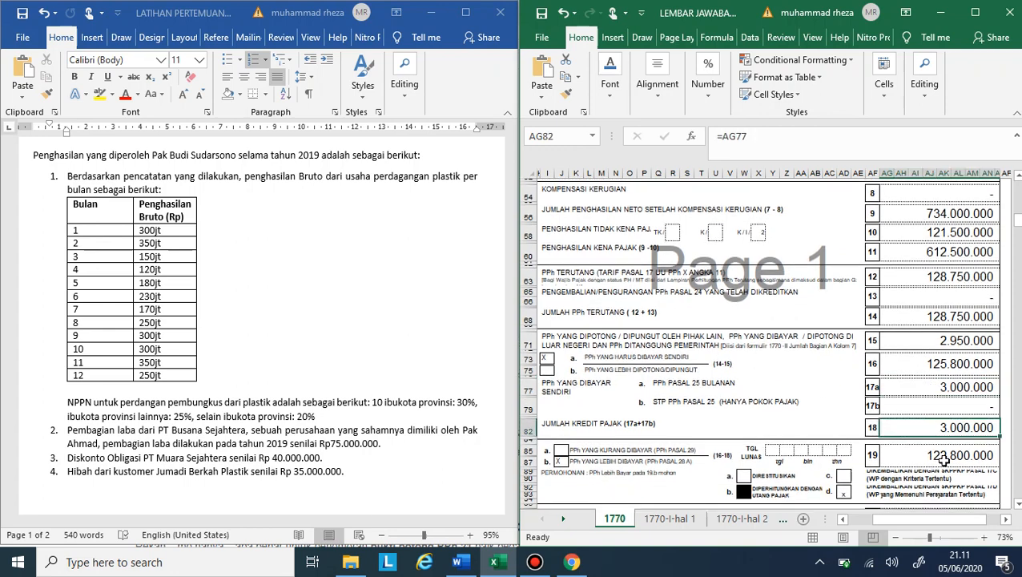
Move line 19's X mark from PPh yang lebih dibayar to PPh yang kurang dibayar (PPh Pasal 29)
click(944, 458)
click(564, 457)
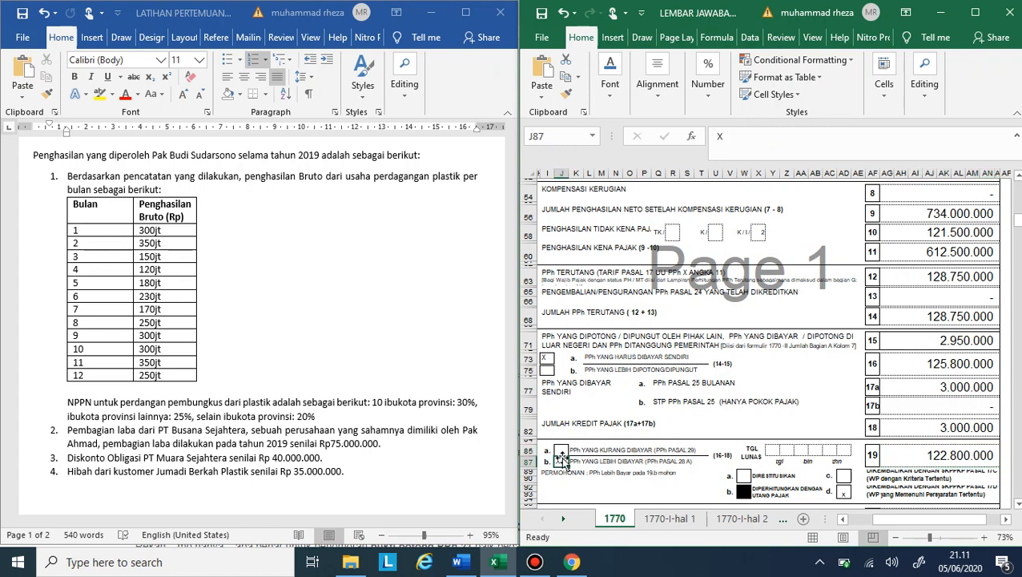
key(Up)
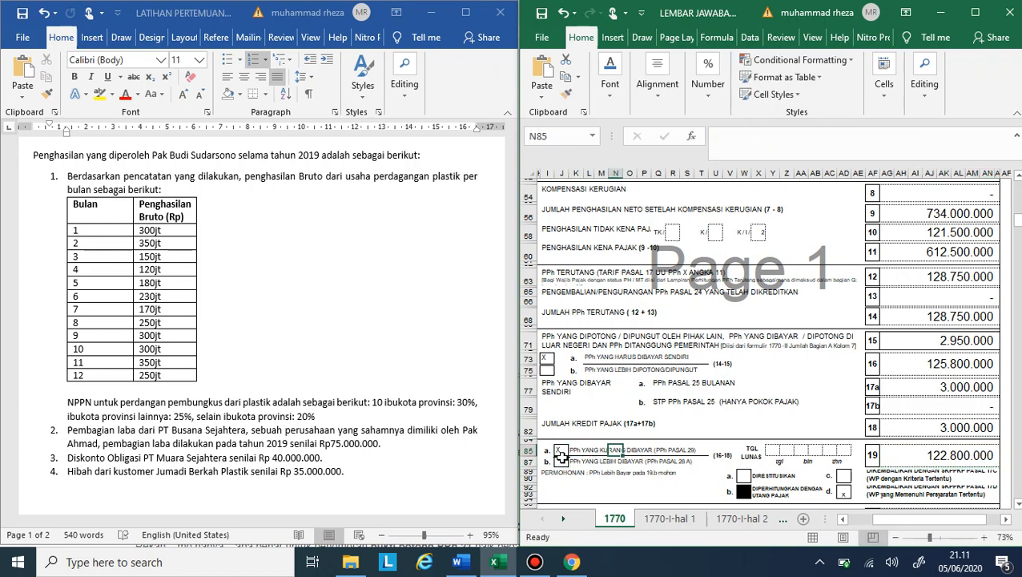
Fill in line 19's TGL LUNAS boxes with the date 31 03 20, one digit per box
key(Right)
key(Right)
key(Right)
key(Right)
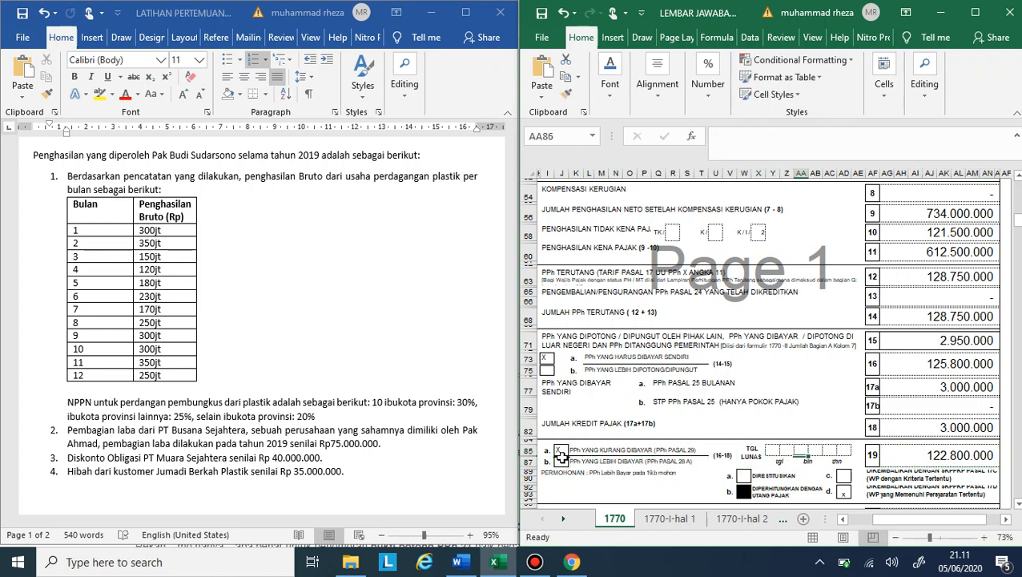
text(3)
key(Right)
text(1)
key(Right)
text(0)
key(Right)
text(3)
key(Right)
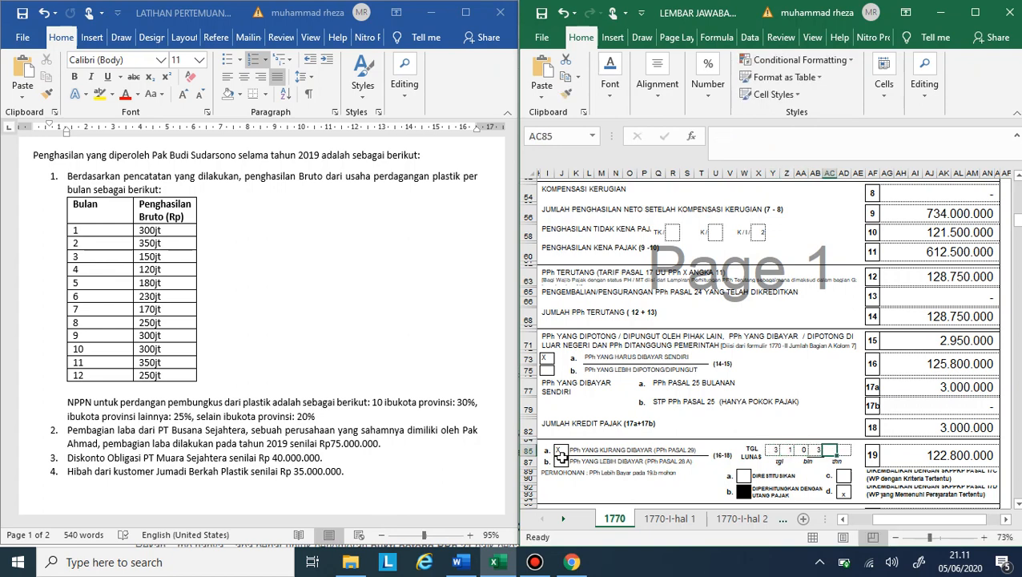
text(2)
key(Right)
text(0)
key(Return)
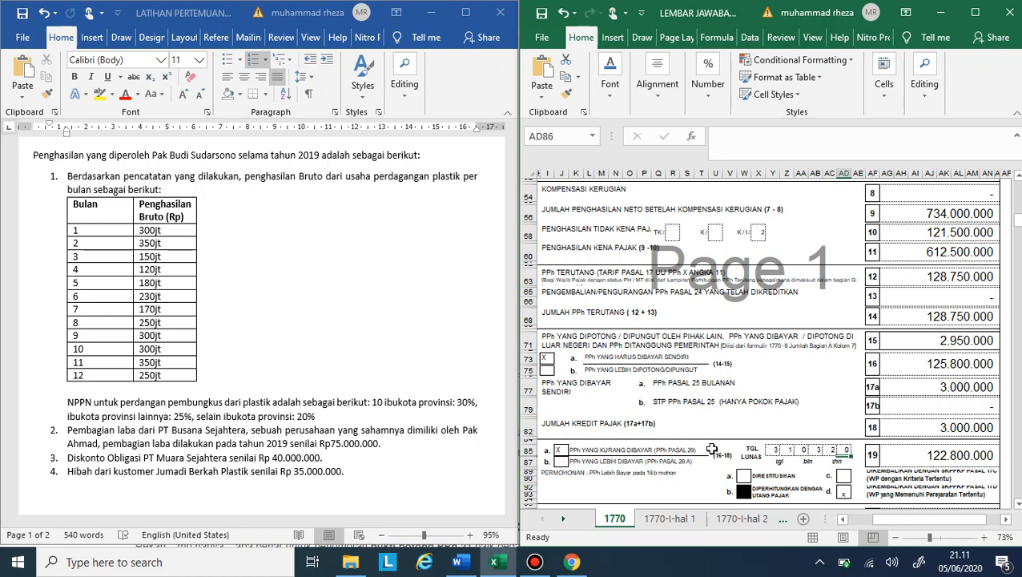
Clear the X mark from option d of the PPh Lebih Bayar request and select the PPh Pasal 25 installment amount cell
click(843, 490)
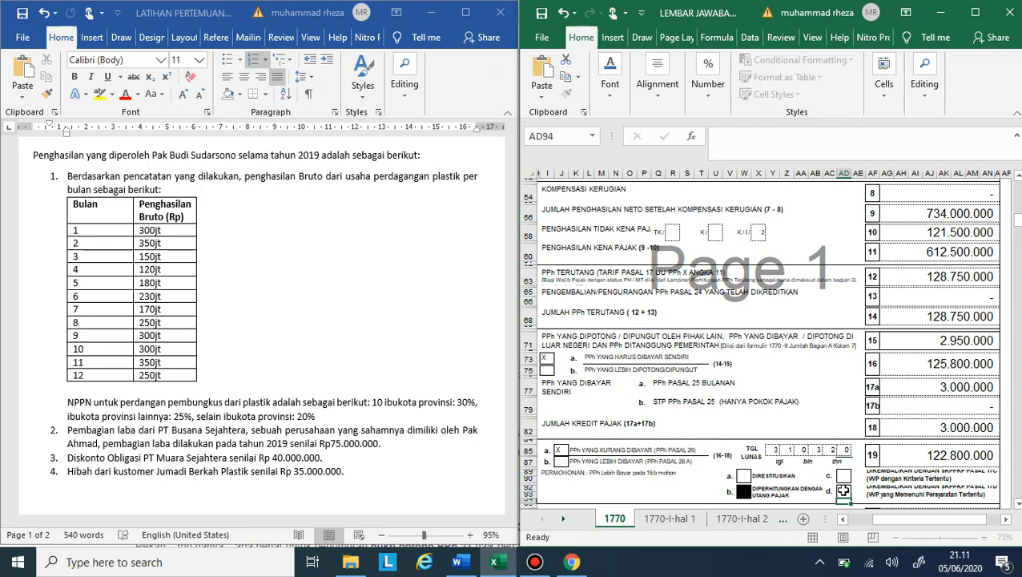
scroll(843, 490, down, 5)
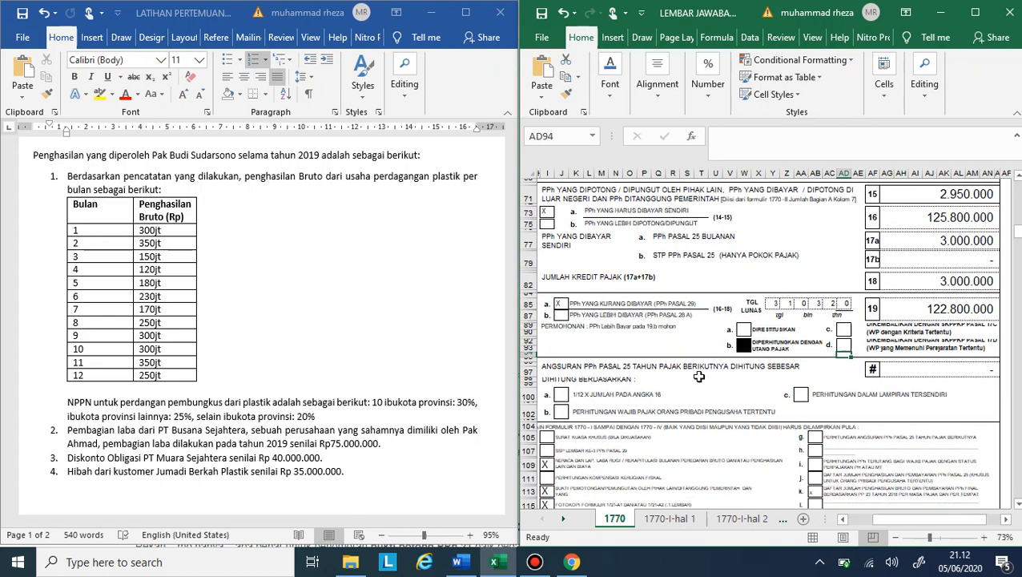
click(909, 369)
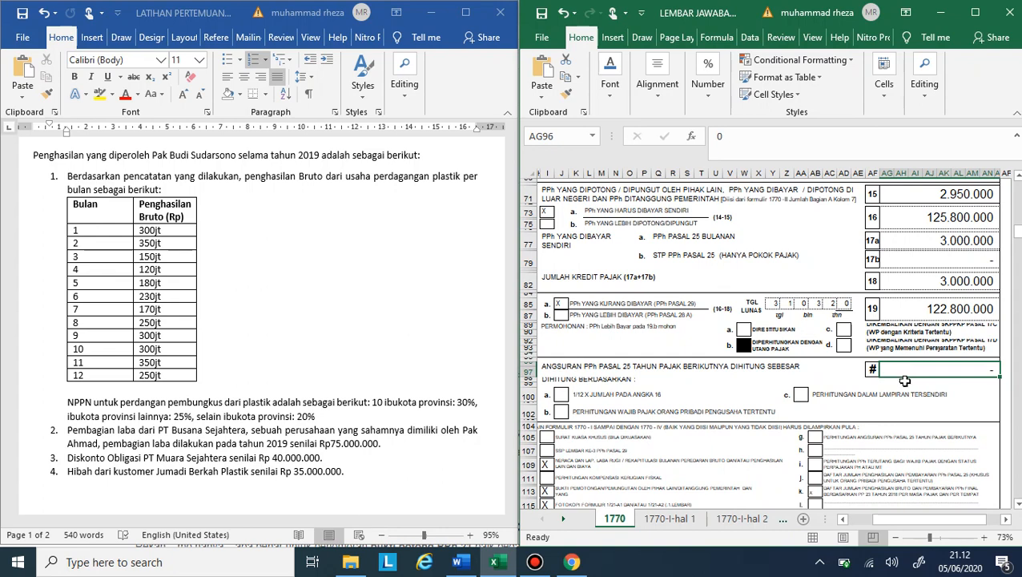
Open the Perhitungan PPh 25 worksheet
click(565, 519)
click(565, 519)
click(705, 519)
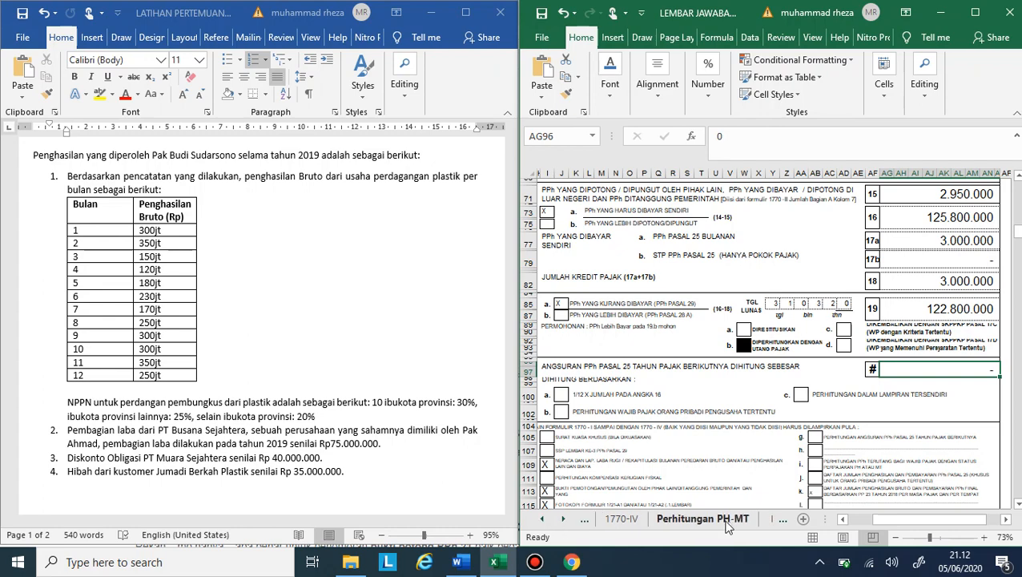
right_click(766, 529)
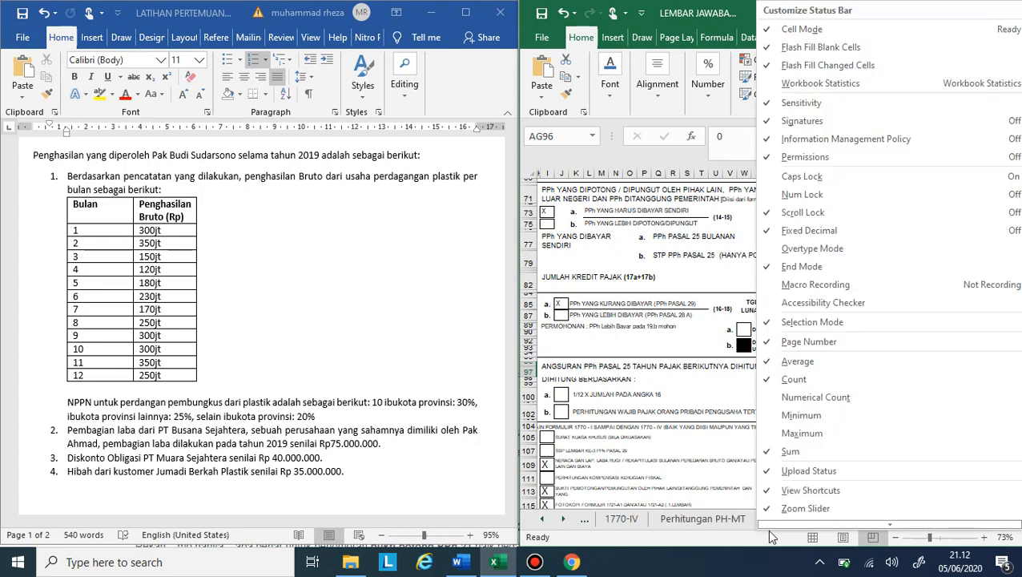
right_click(752, 525)
click(725, 531)
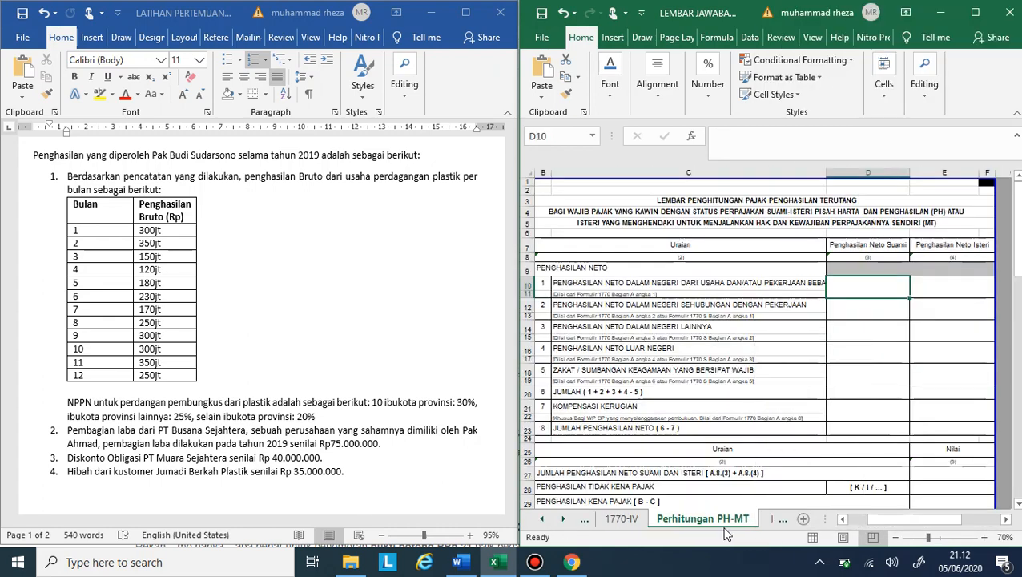
click(769, 520)
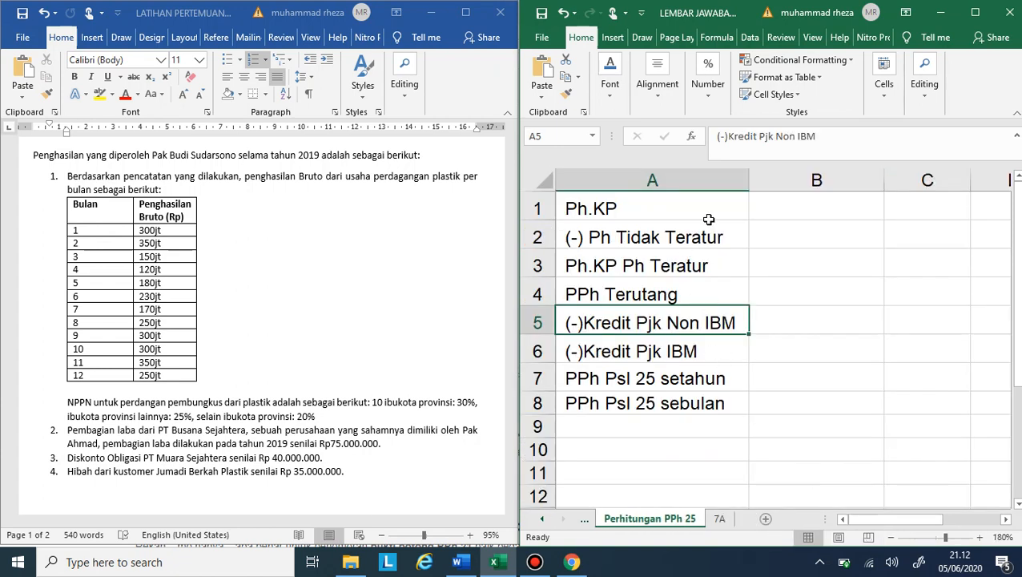
Insert two blank rows above the Ph.KP row
click(685, 199)
click(541, 208)
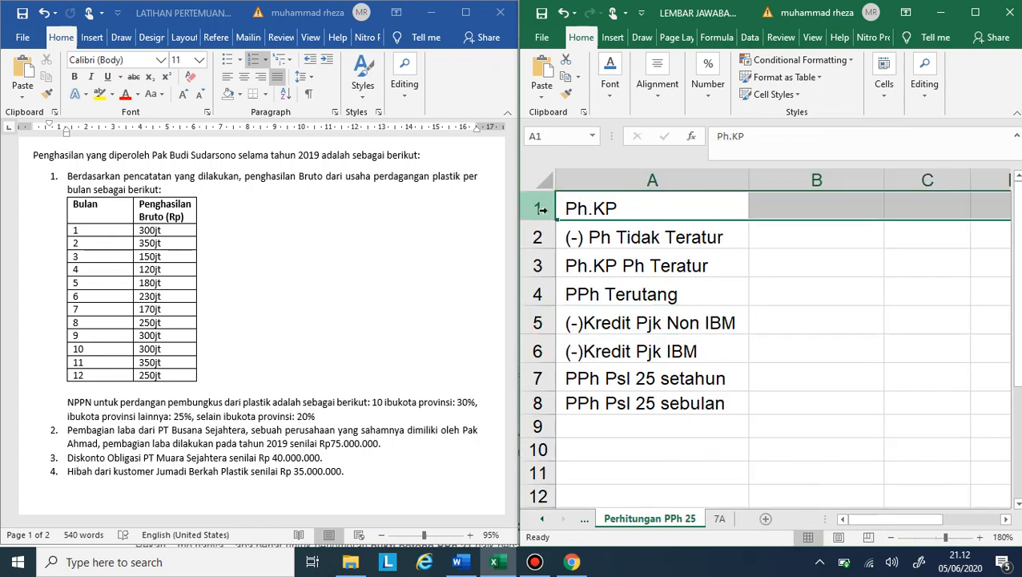
right_click(542, 209)
click(579, 381)
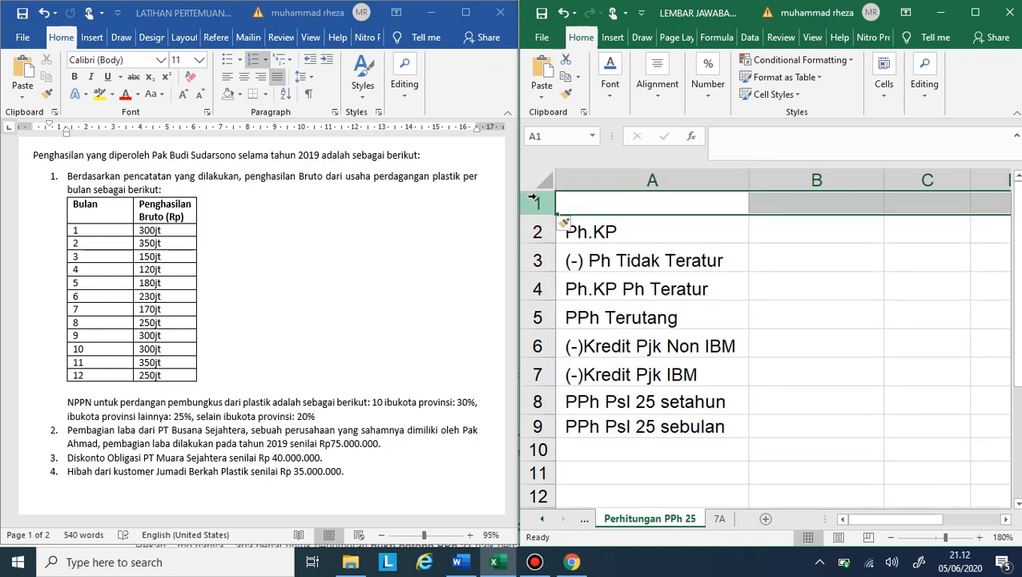
right_click(533, 202)
click(581, 306)
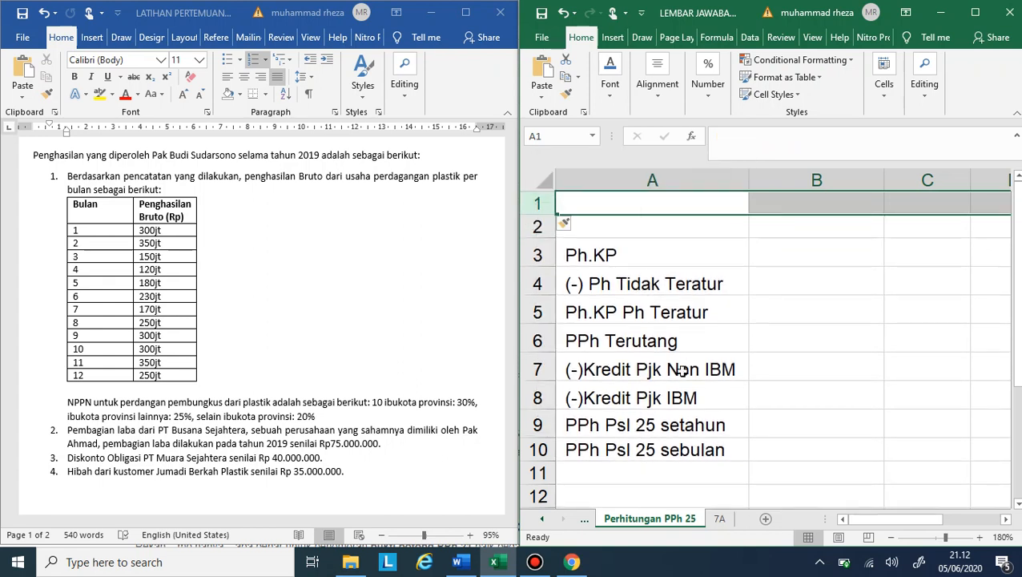
Delete the entire (-)Kredit Pjk IBM row from the PPh 25 calculation
drag(657, 369, 673, 391)
click(535, 396)
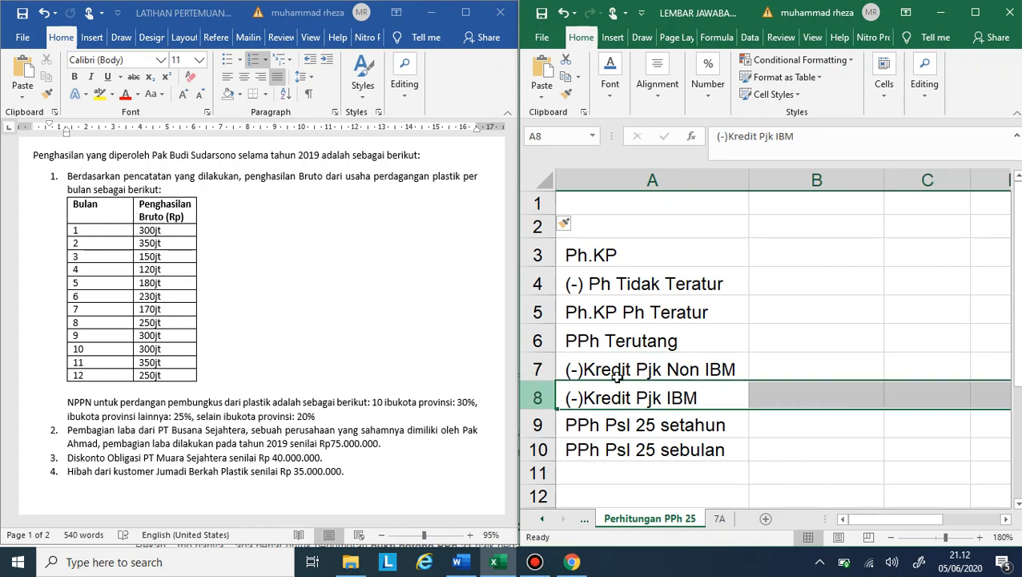
key(Delete)
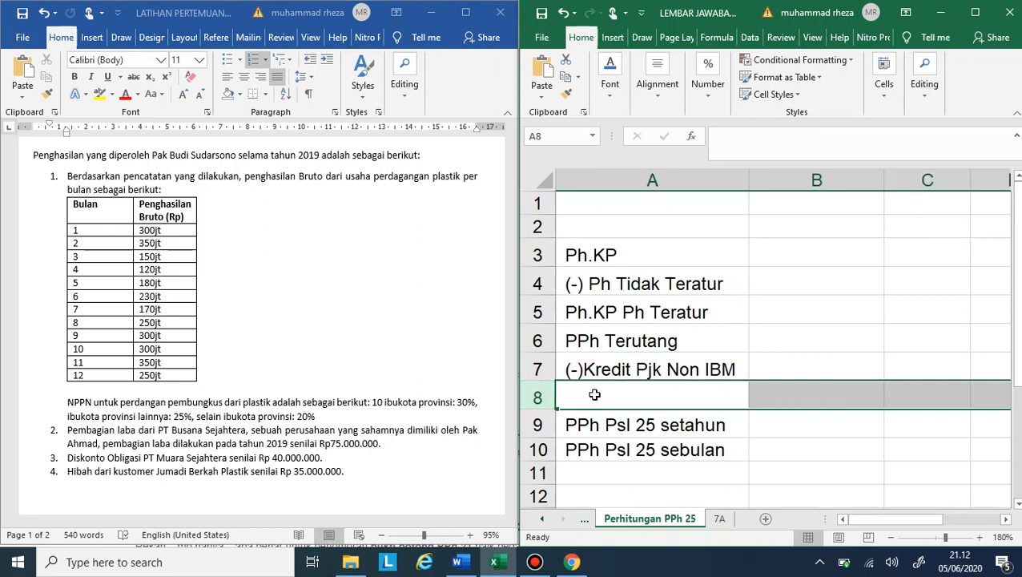
right_click(544, 398)
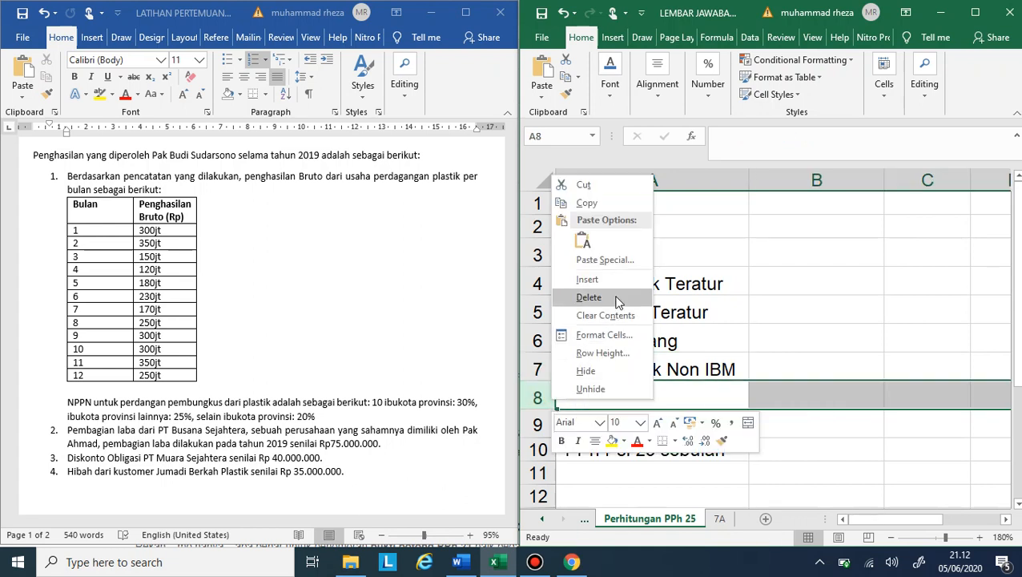
click(616, 302)
Enter the label Ph Neto in A1
click(631, 208)
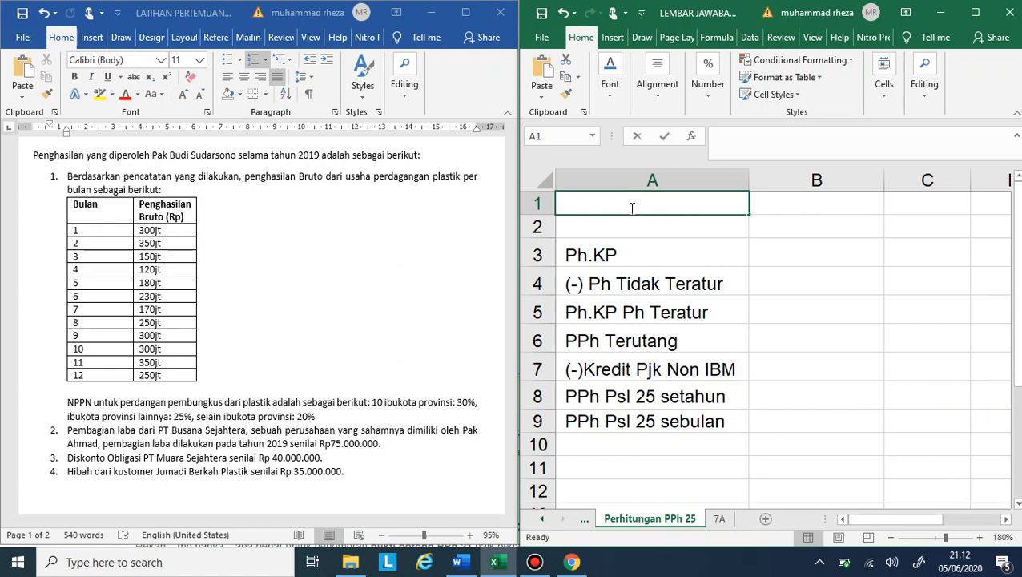
text(Ph Net)
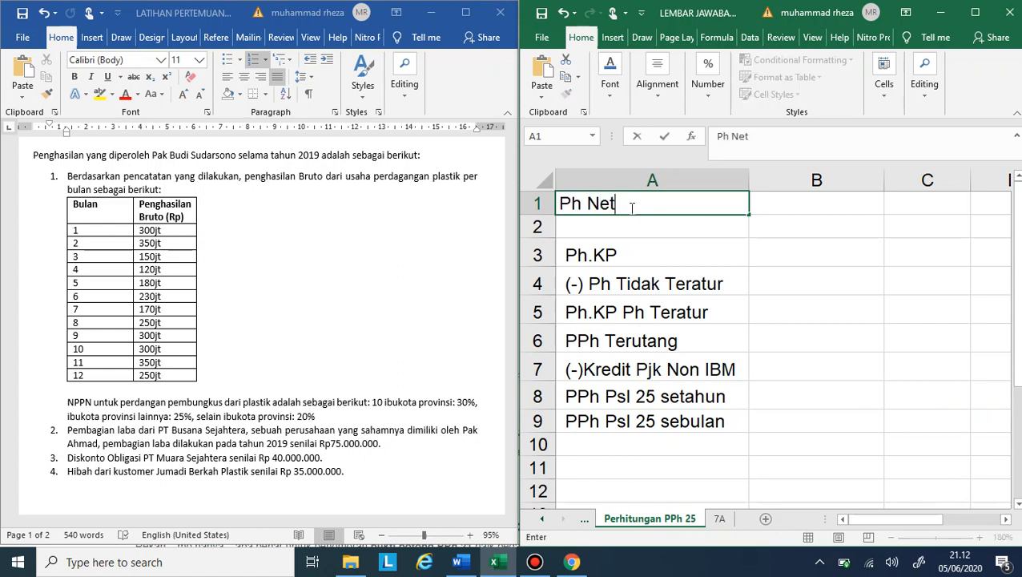
text(o)
key(Tab)
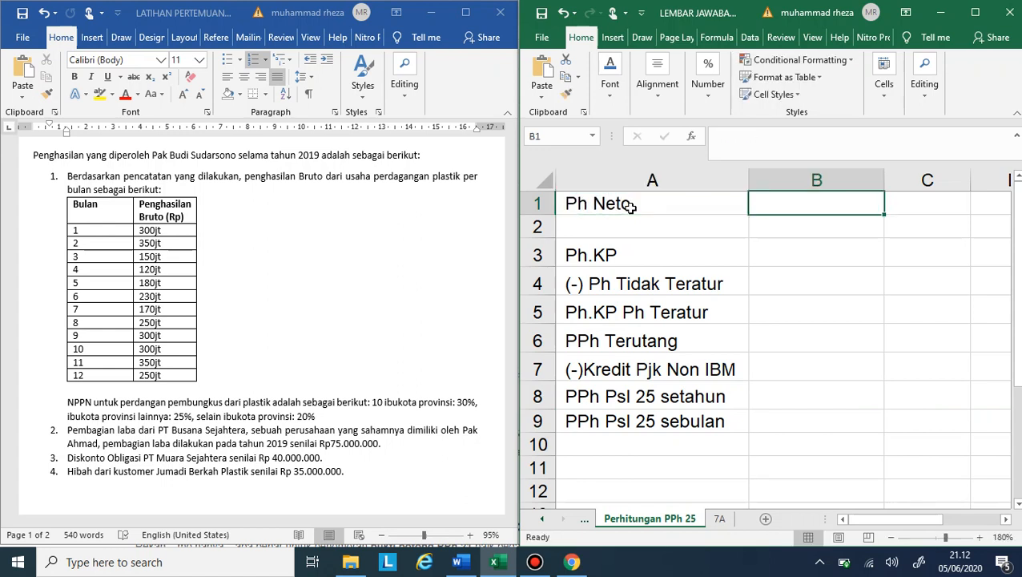
text(=)
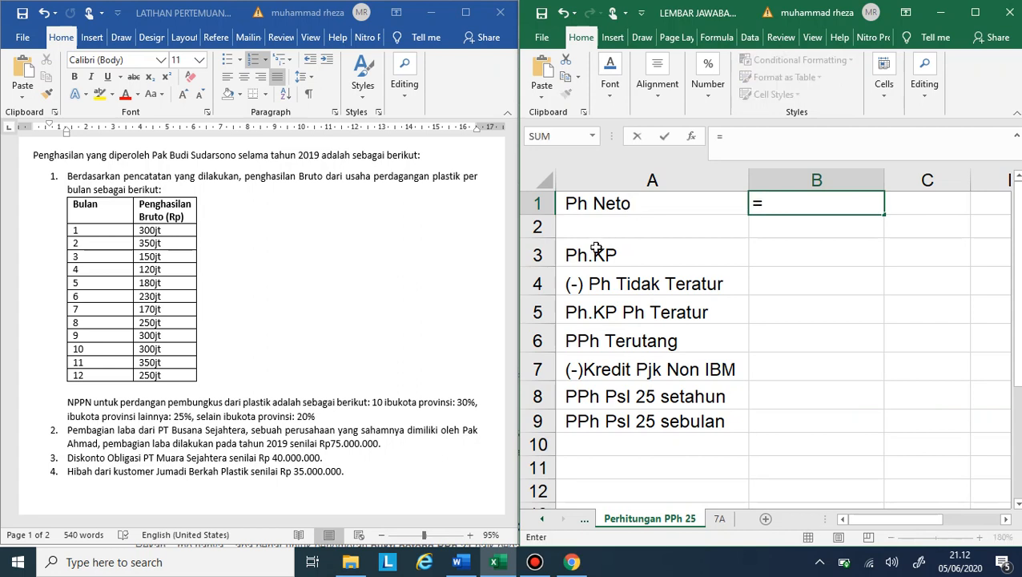
click(542, 520)
click(542, 519)
click(542, 521)
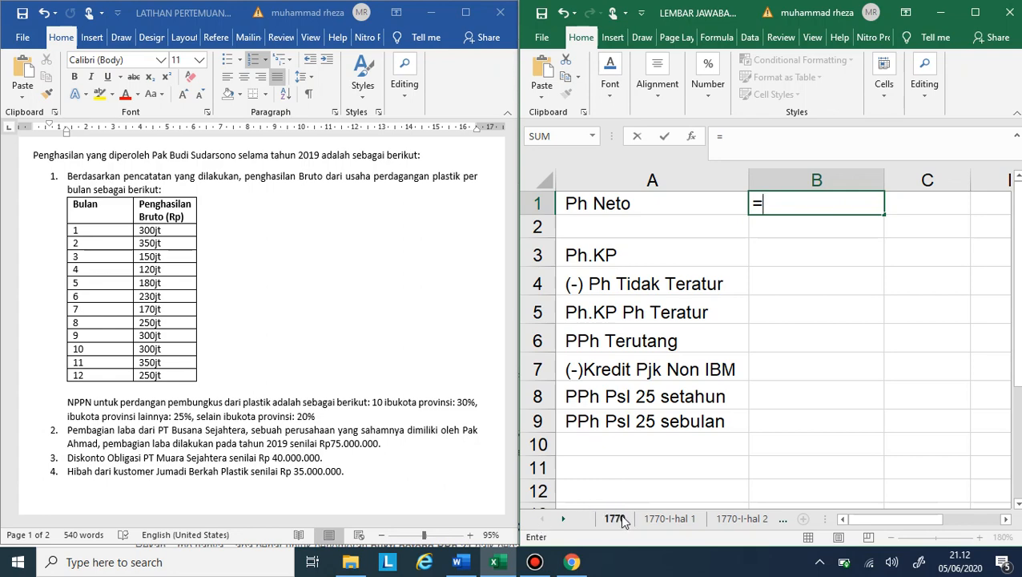
key(Escape)
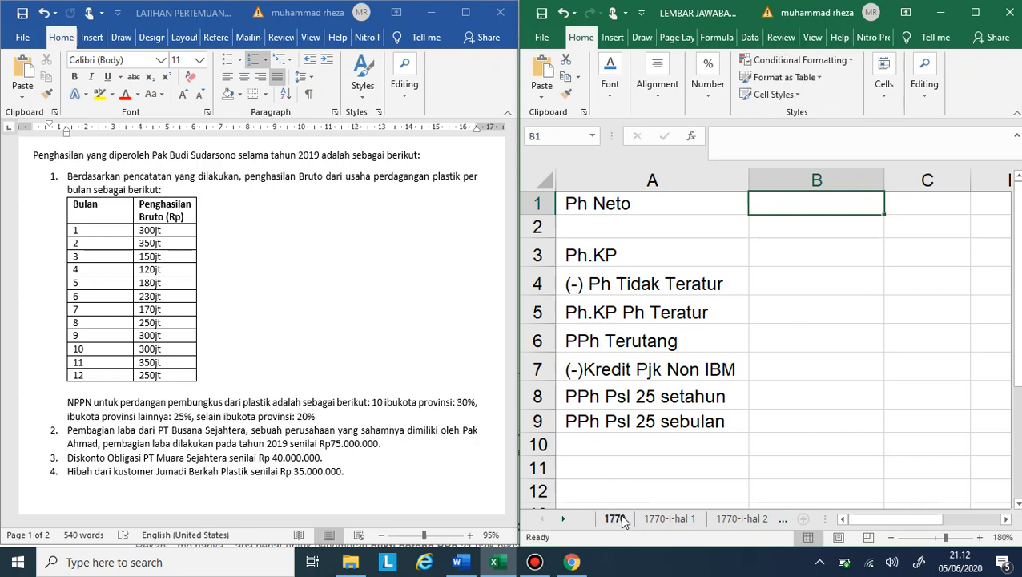
Switch to the Word exercise document and review the income items of the taxpayer and his wife
click(448, 480)
scroll(428, 481, down, 5)
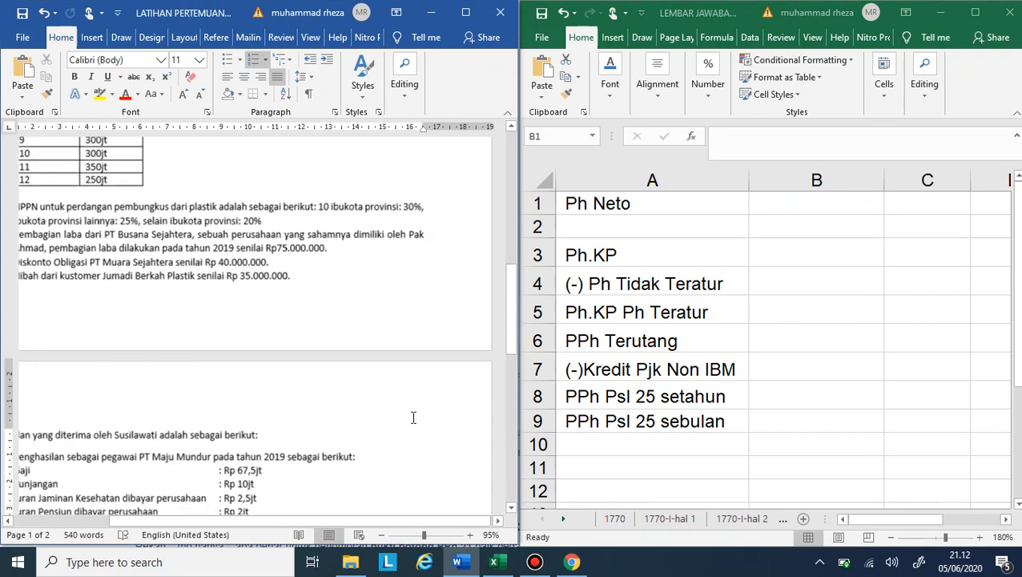
scroll(414, 417, down, 4)
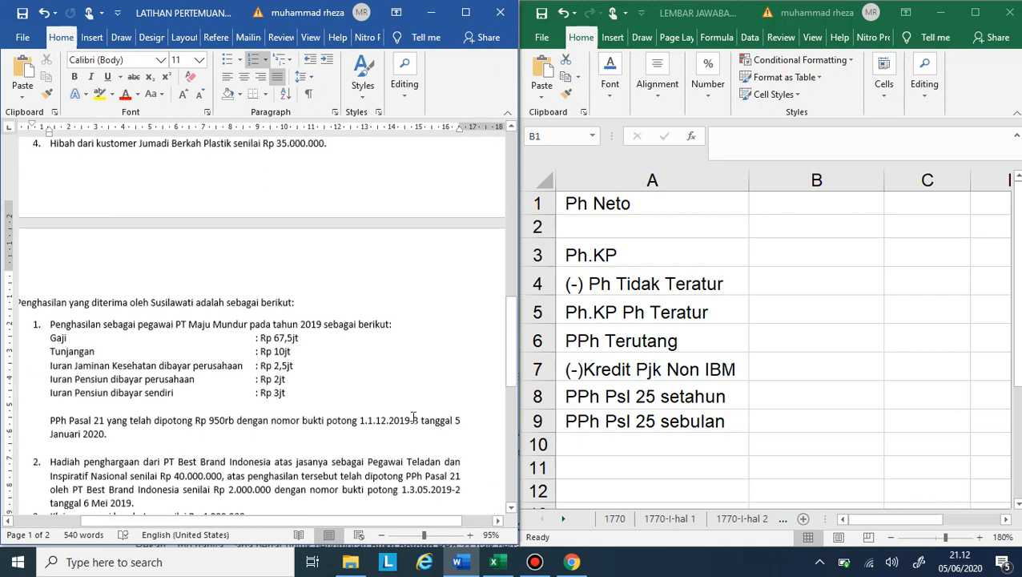
scroll(414, 417, down, 1)
ctrl+scroll(414, 418, down, 1)
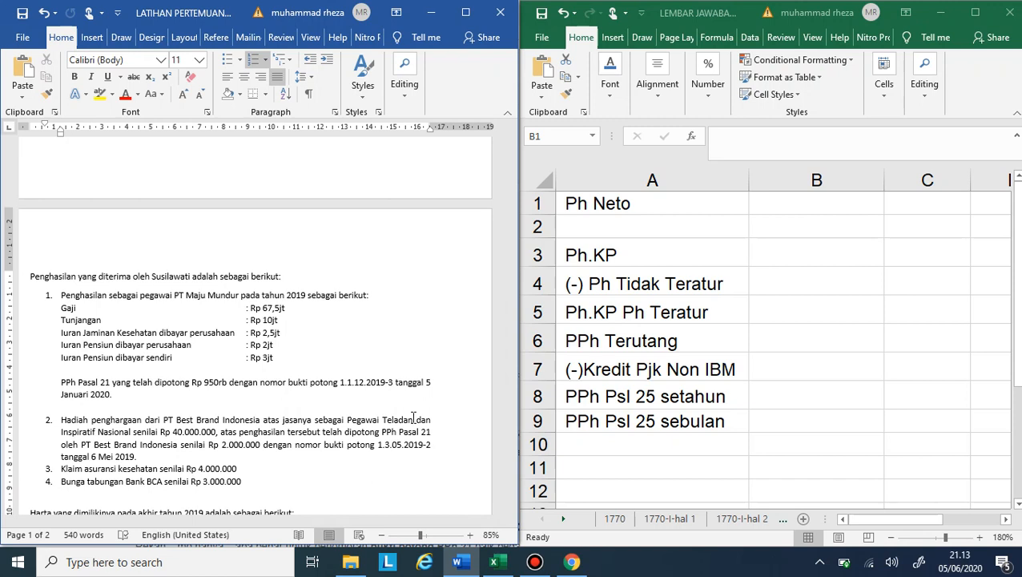
click(778, 219)
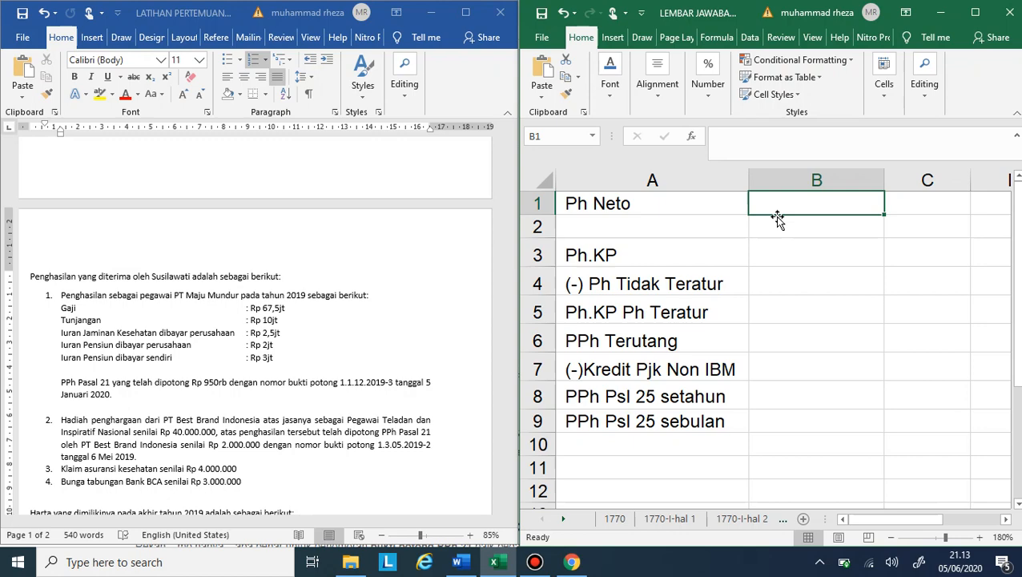
scroll(452, 316, up, 4)
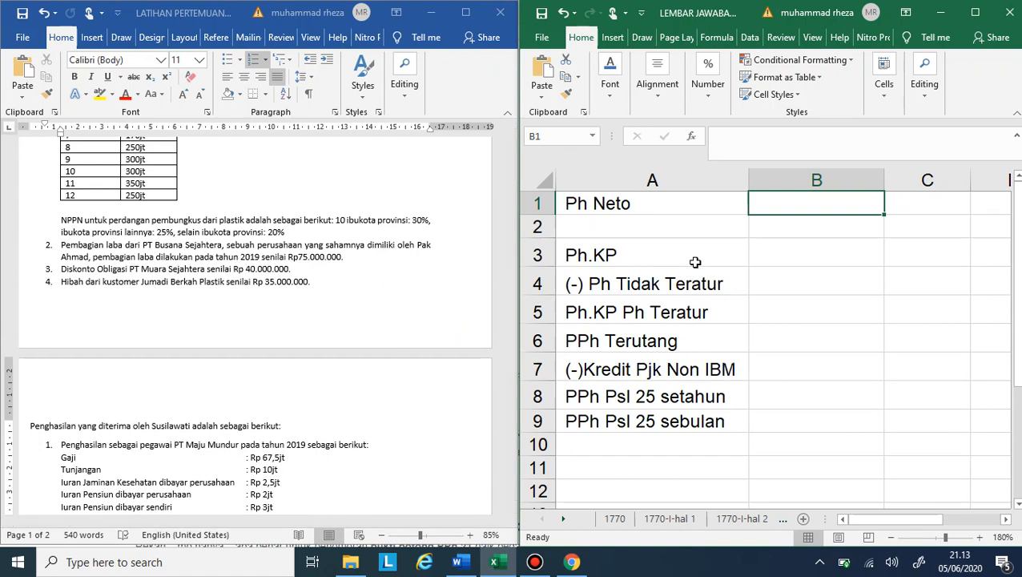
Link Ph Neto in B1 to the net income after zakat on the 1770 sheet with ='1770'!AG50
text(=)
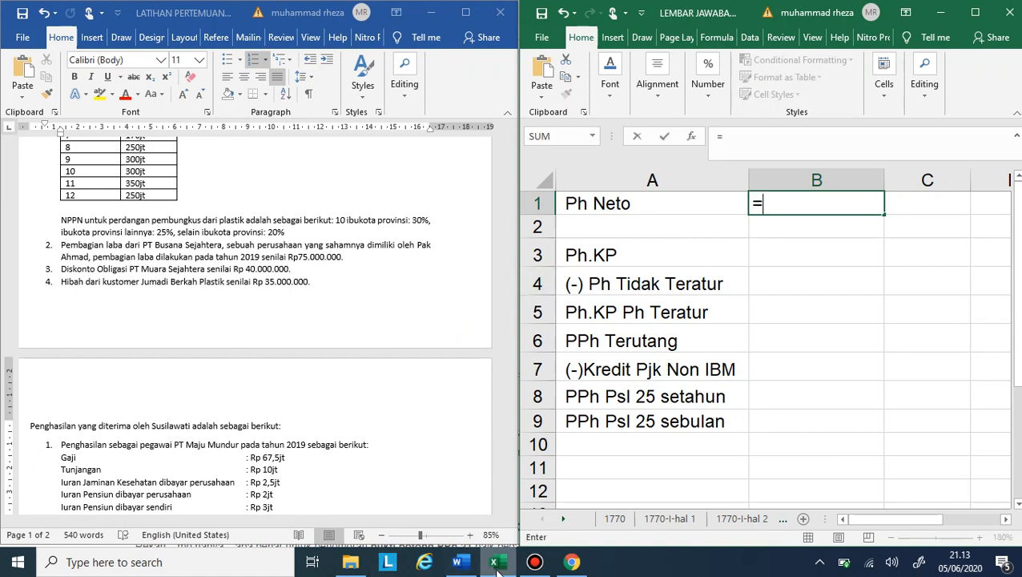
click(689, 444)
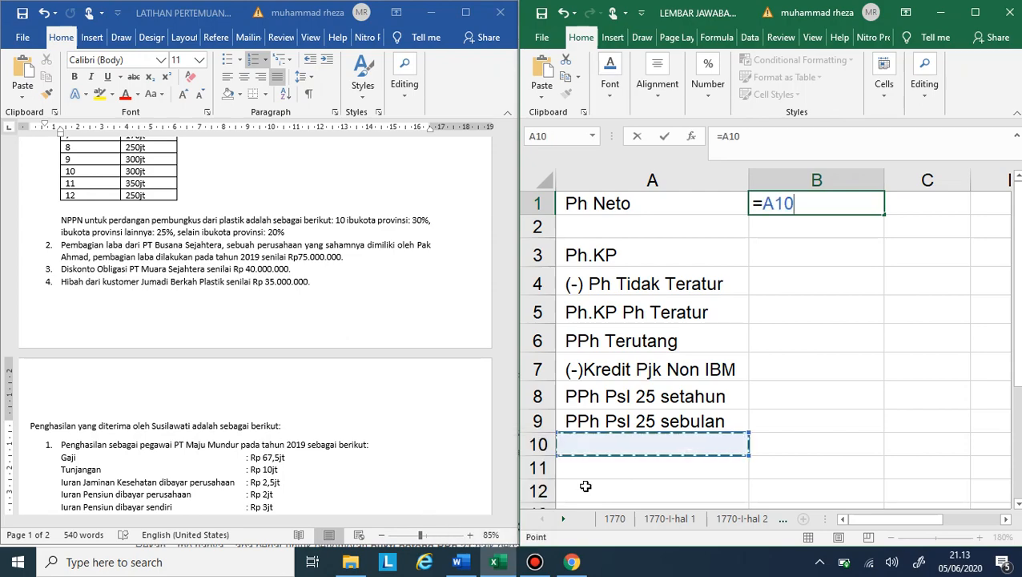
click(615, 519)
scroll(866, 272, up, 7)
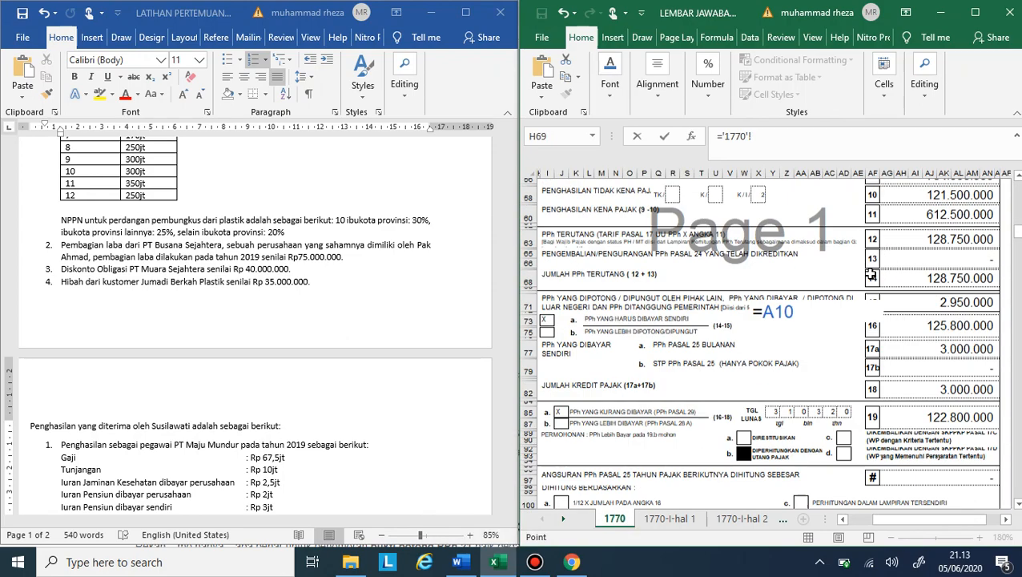
scroll(871, 273, up, 6)
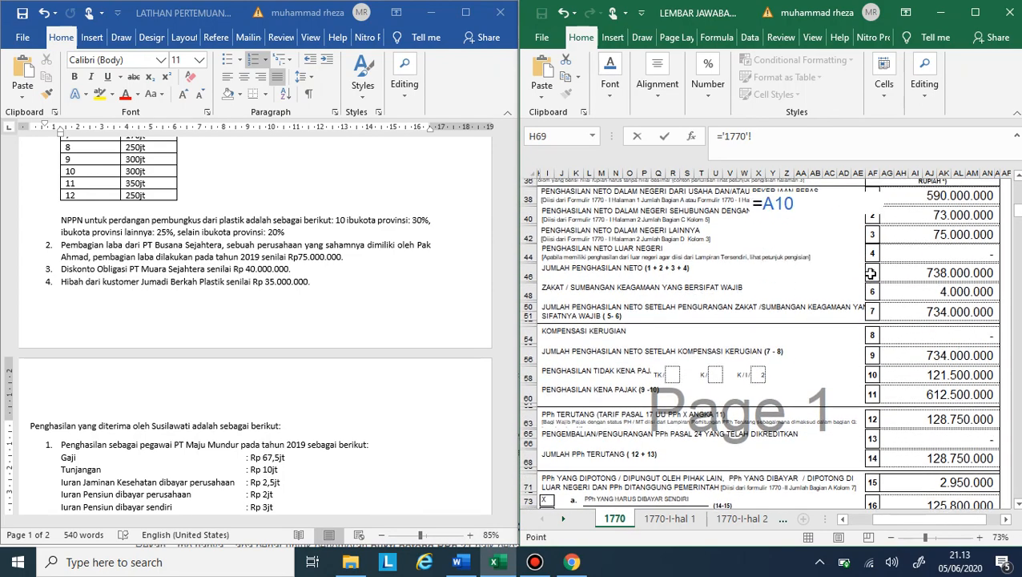
click(954, 339)
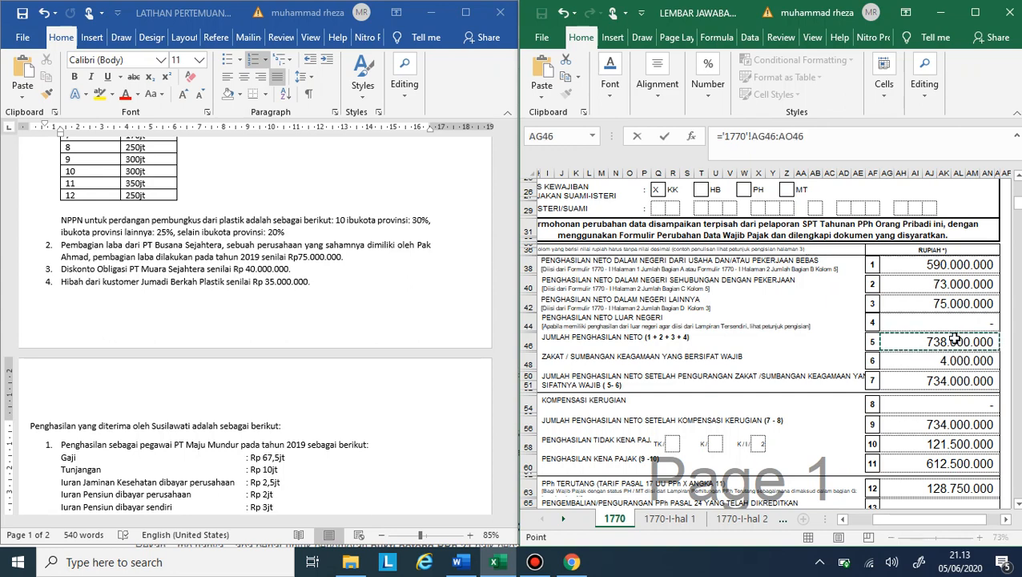
click(947, 380)
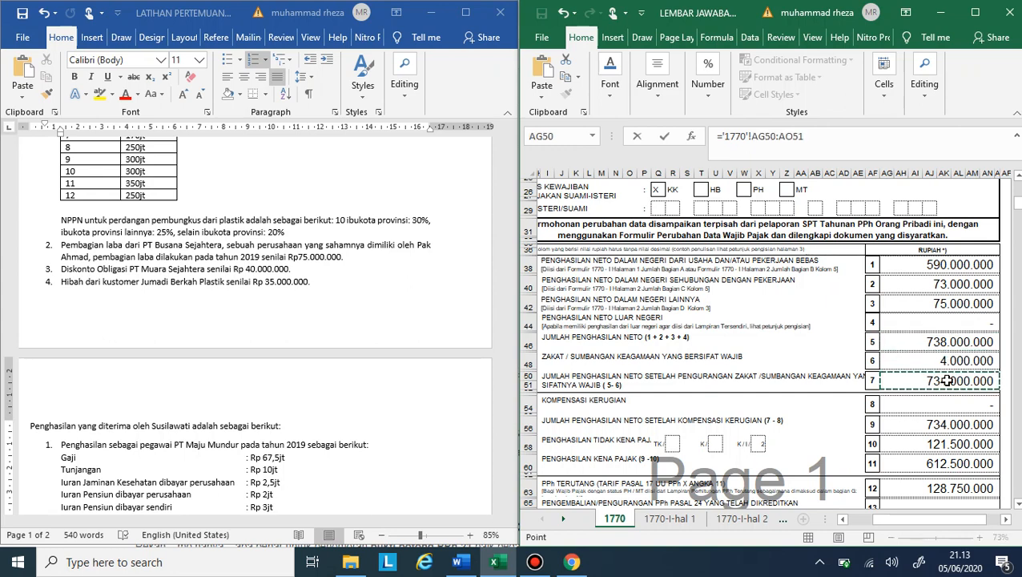
key(BackSpace)
key(BackSpace)
key(BackSpace)
key(BackSpace)
key(BackSpace)
key(Return)
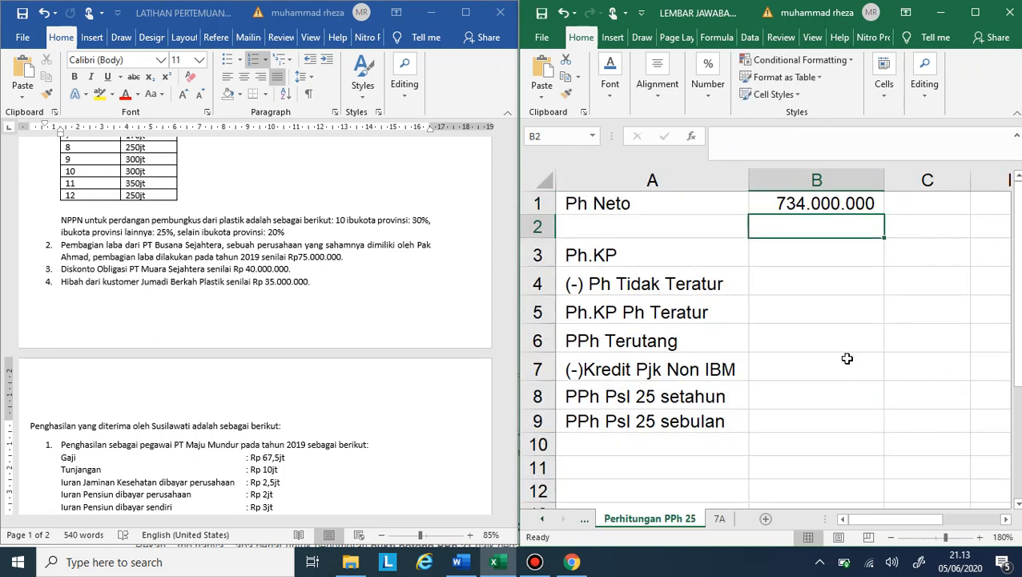
Enter the label PTKP (K/I/3) in A2
click(683, 238)
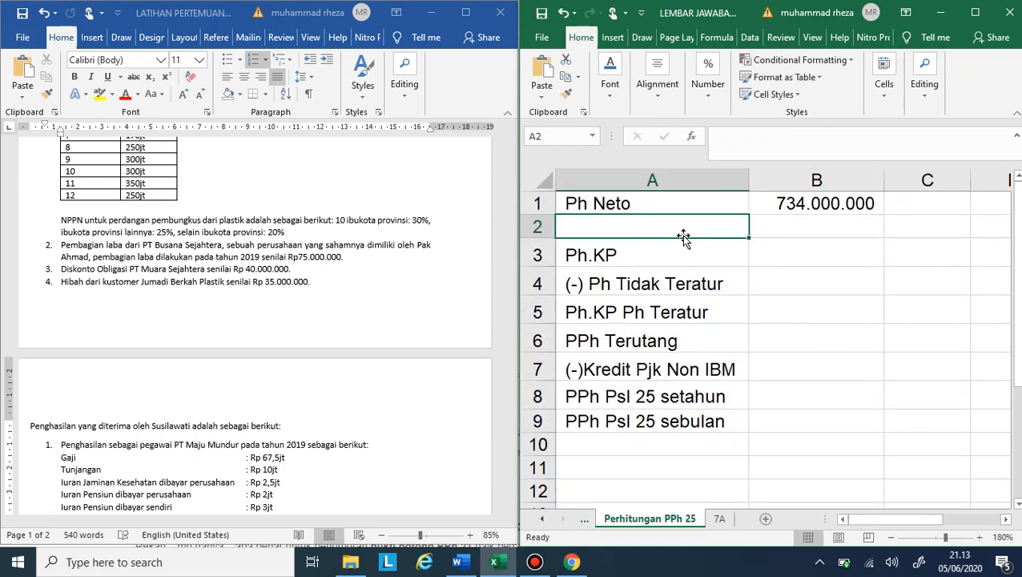
text(PTKP ()
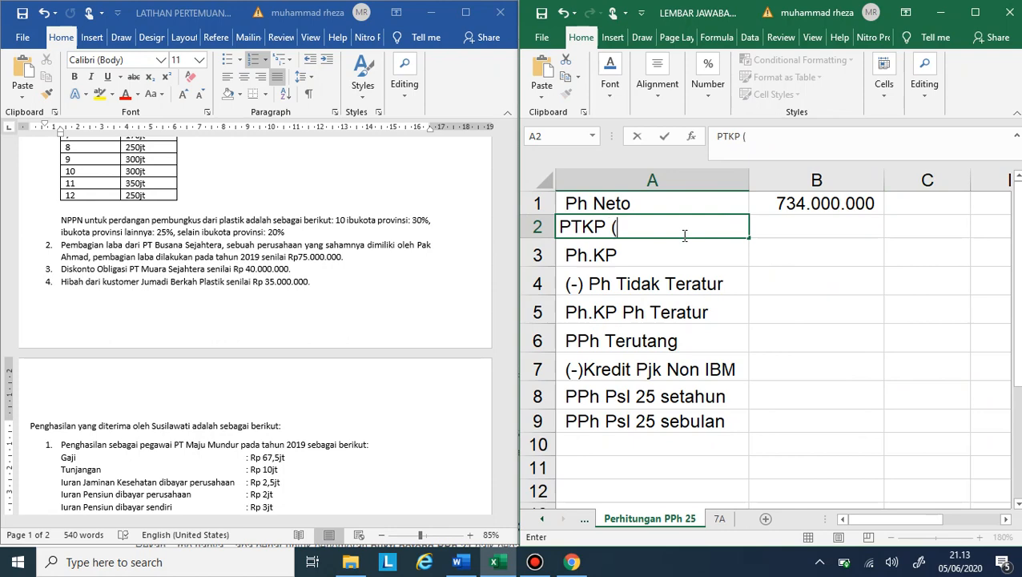
text(K/I/3))
key(Return)
Check the family list in the exercise and calculate PTKP in B2 with =54000000+54000000+(4*4500000)
scroll(275, 277, up, 5)
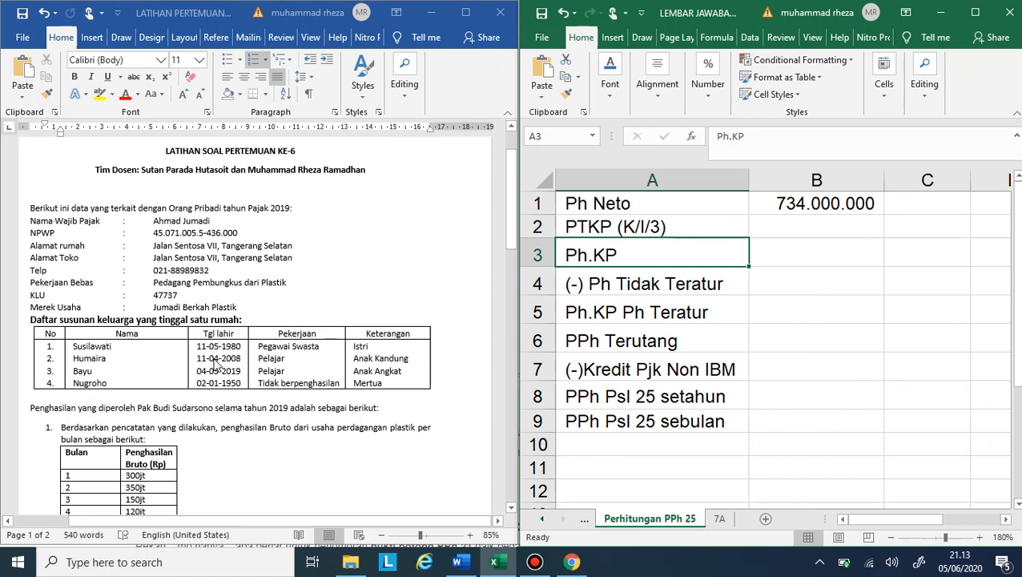
click(818, 238)
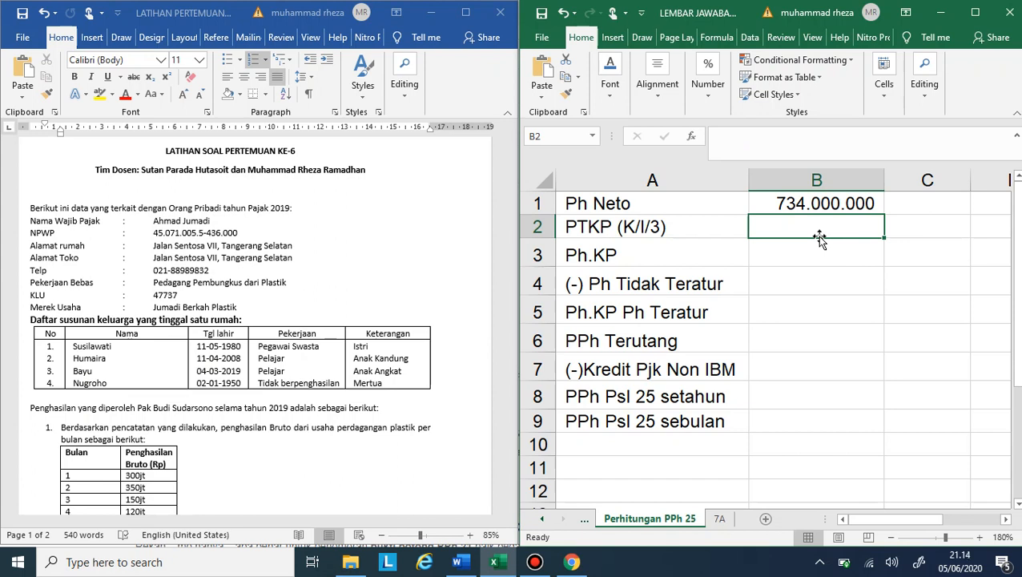
text(=)
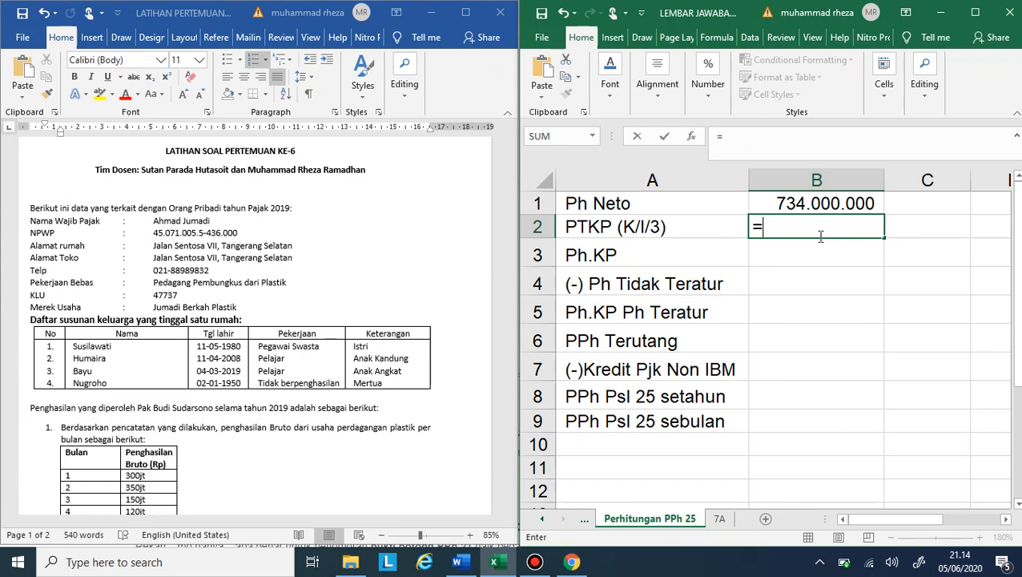
text(54000000+)
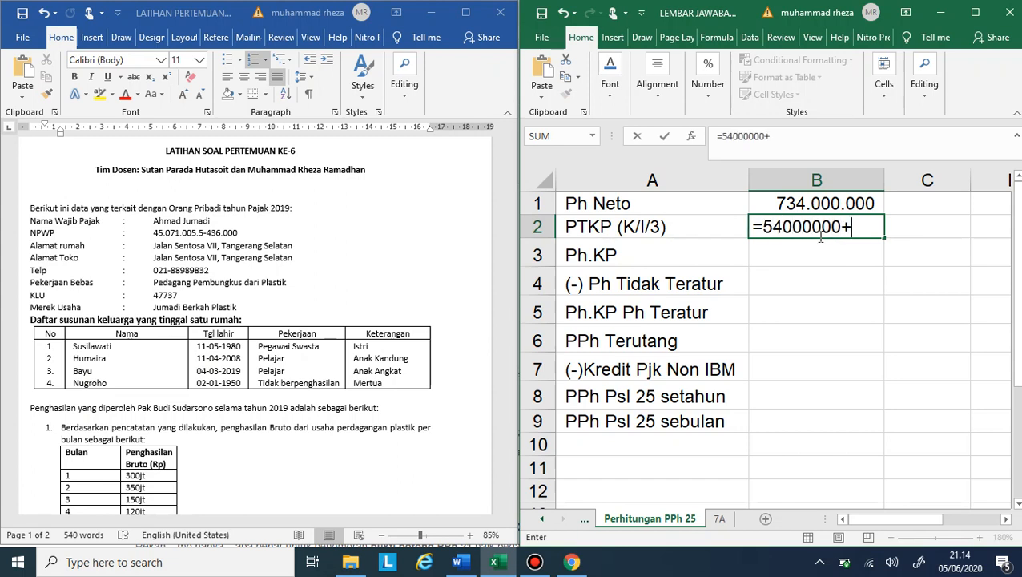
text(54000000)
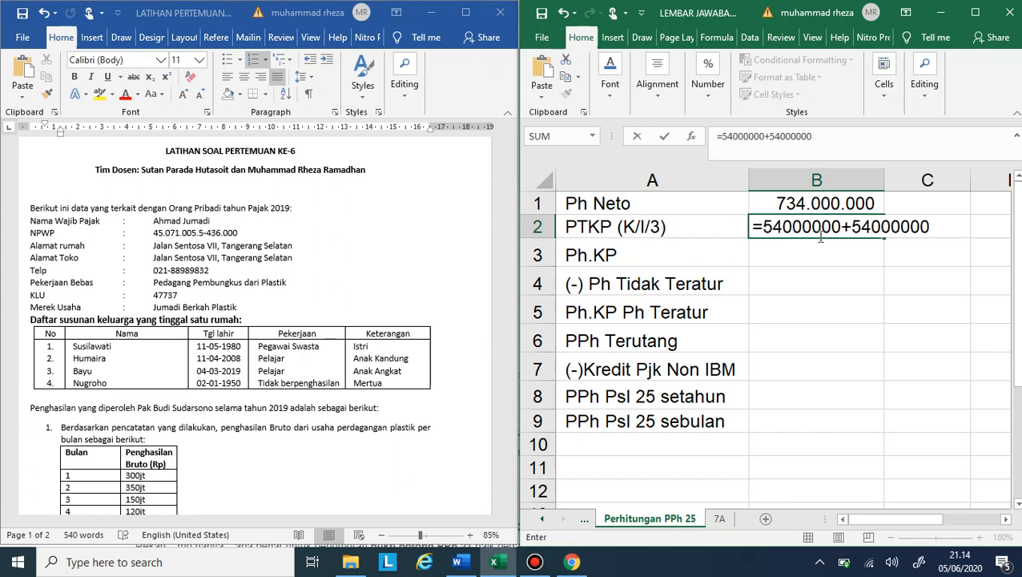
text(+(4*4)
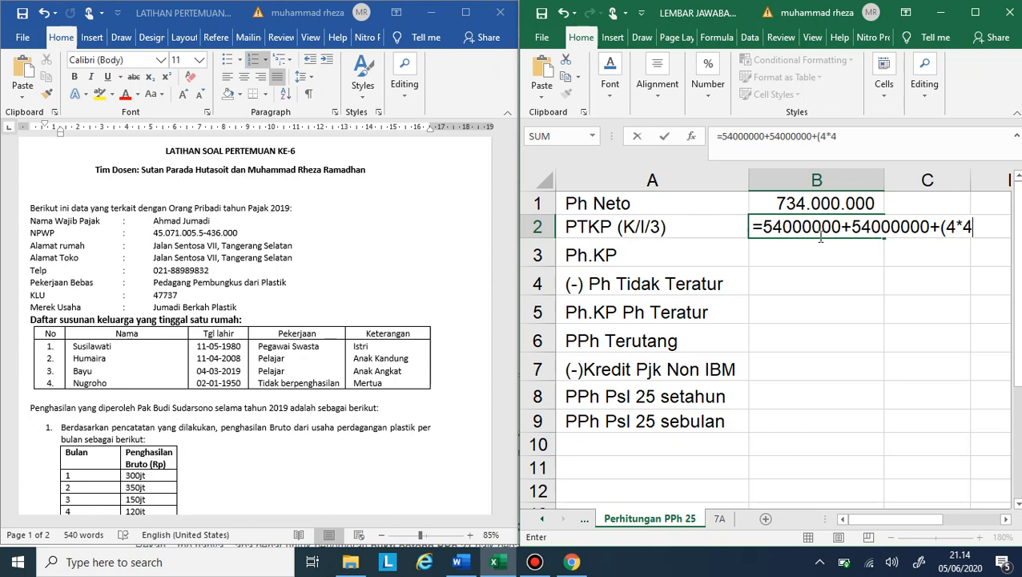
text(50 0000))
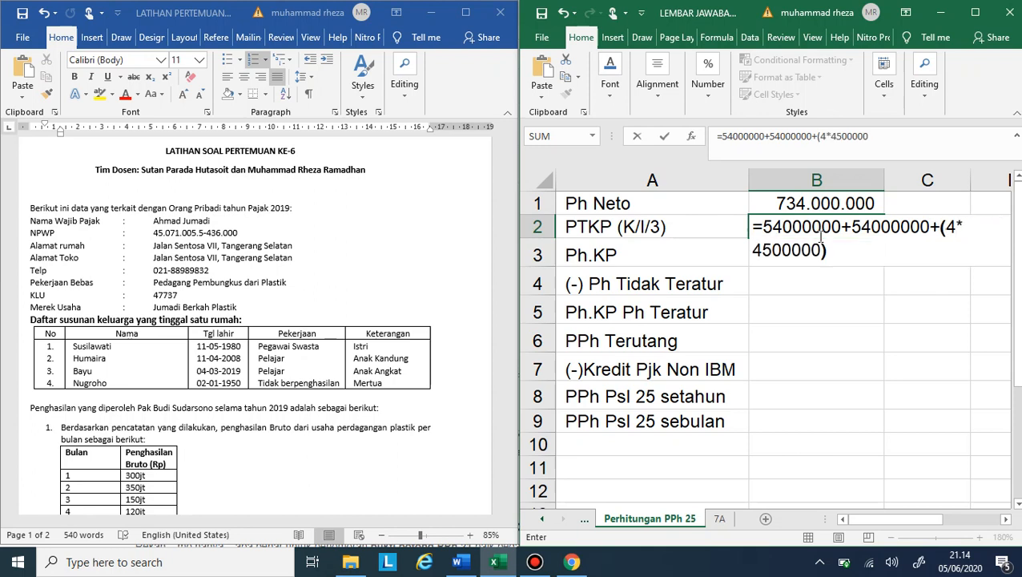
key(Return)
Calculate Ph.KP in B3 as Ph Neto minus PTKP, using B1-B2
text(=)
key(Up)
key(Up)
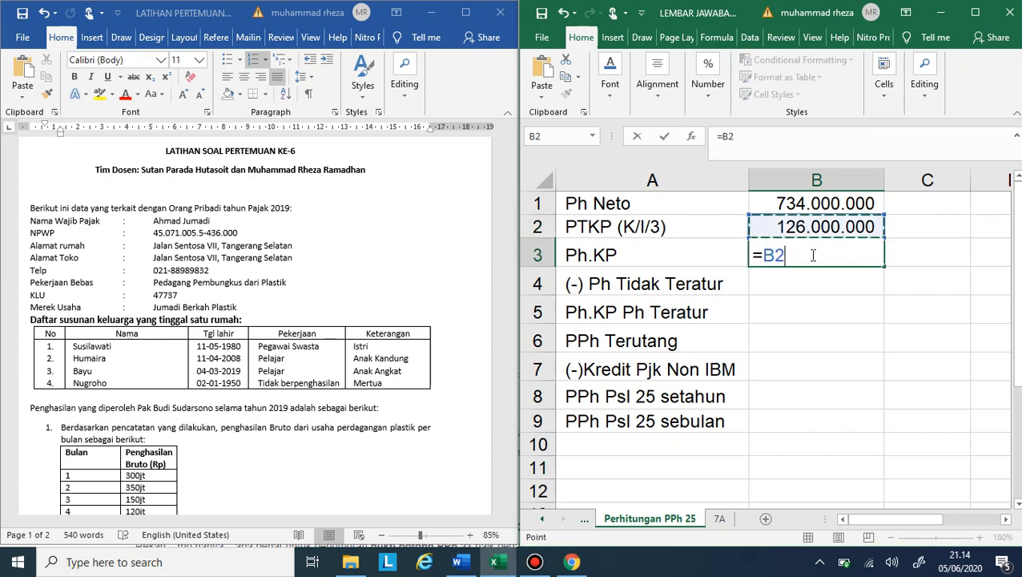
text(-)
key(Up)
key(Return)
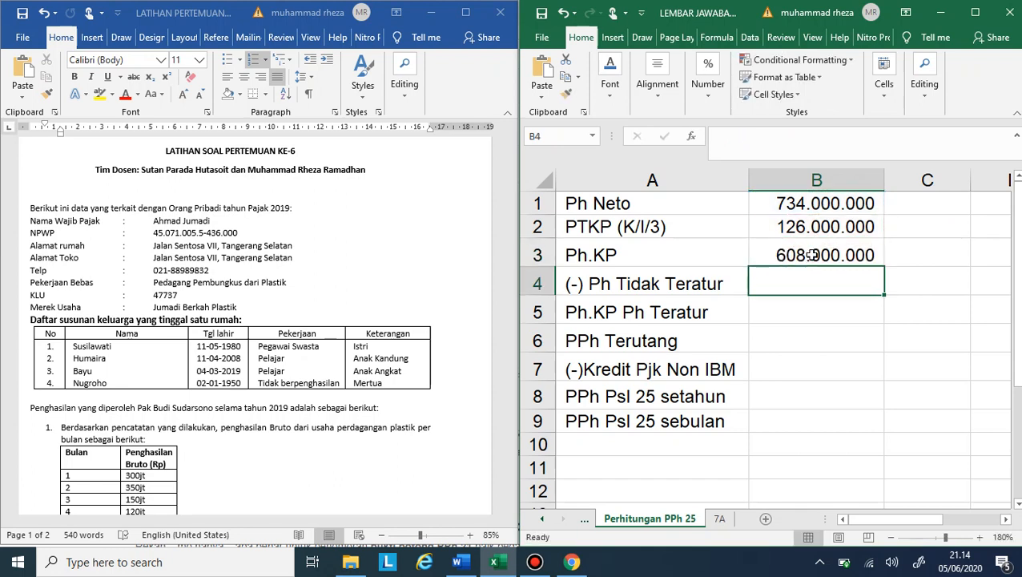
Delete the (-) Ph Tidak Teratur and Ph.KP Ph Teratur rows from the calculation
click(538, 285)
right_click(538, 285)
click(577, 410)
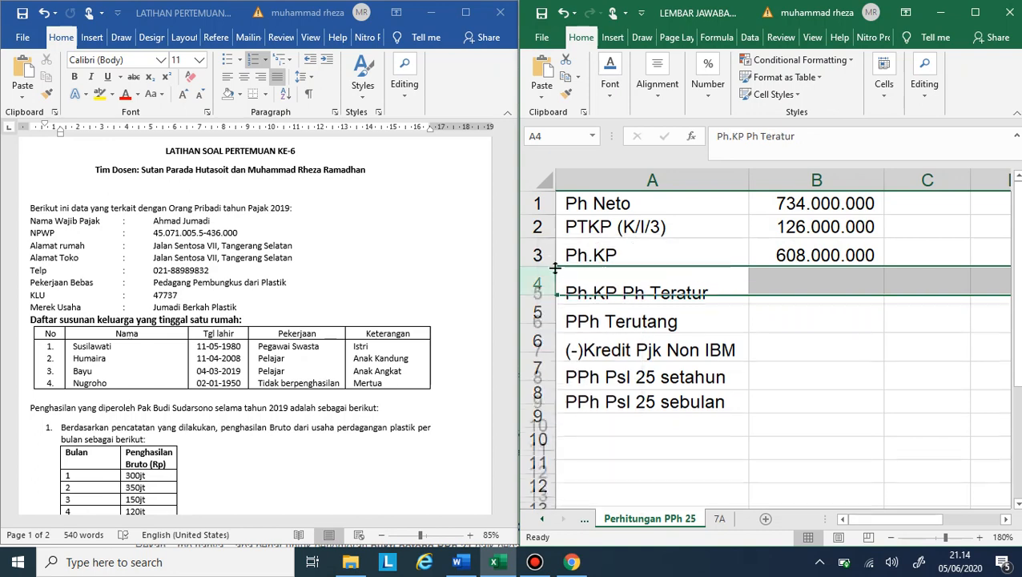
right_click(542, 283)
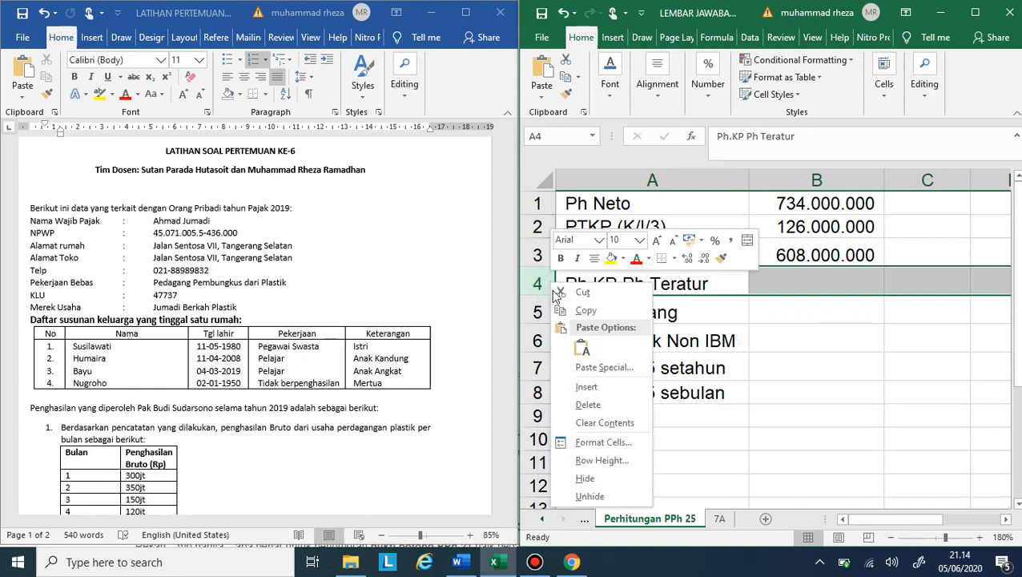
click(578, 404)
click(822, 275)
text(=)
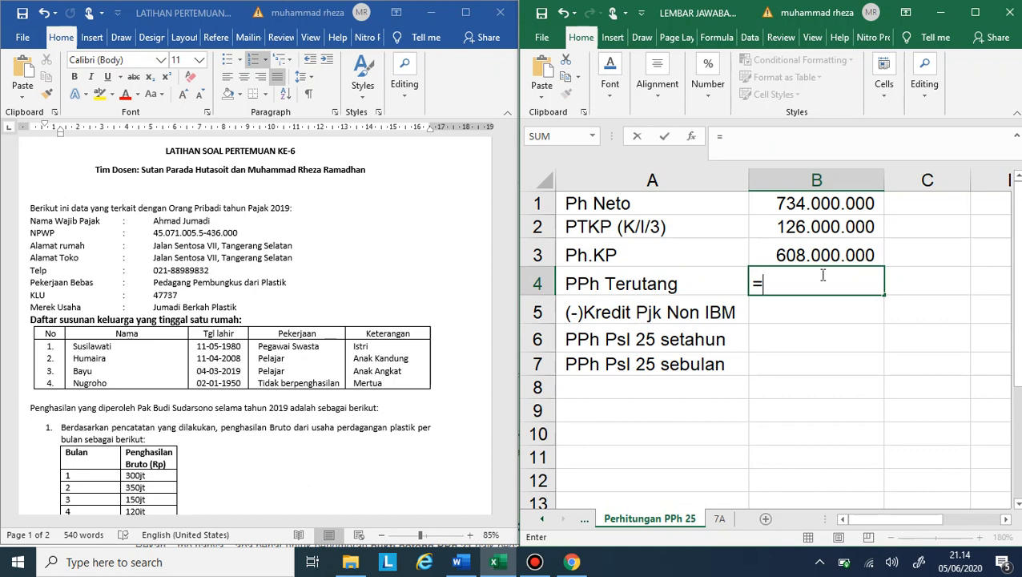
text(25000)
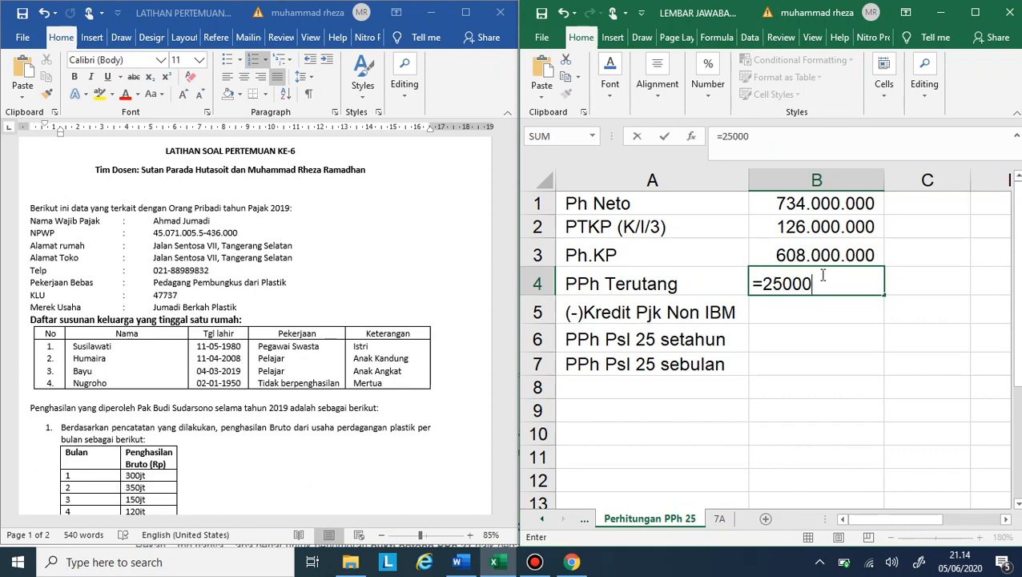
text(00)
text(+30000000)
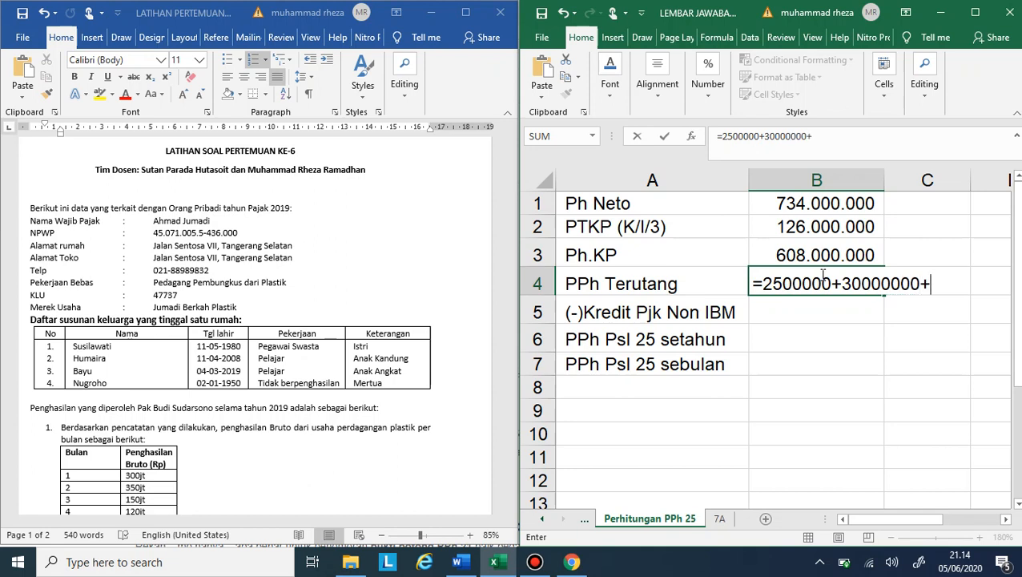
text(+62500000)
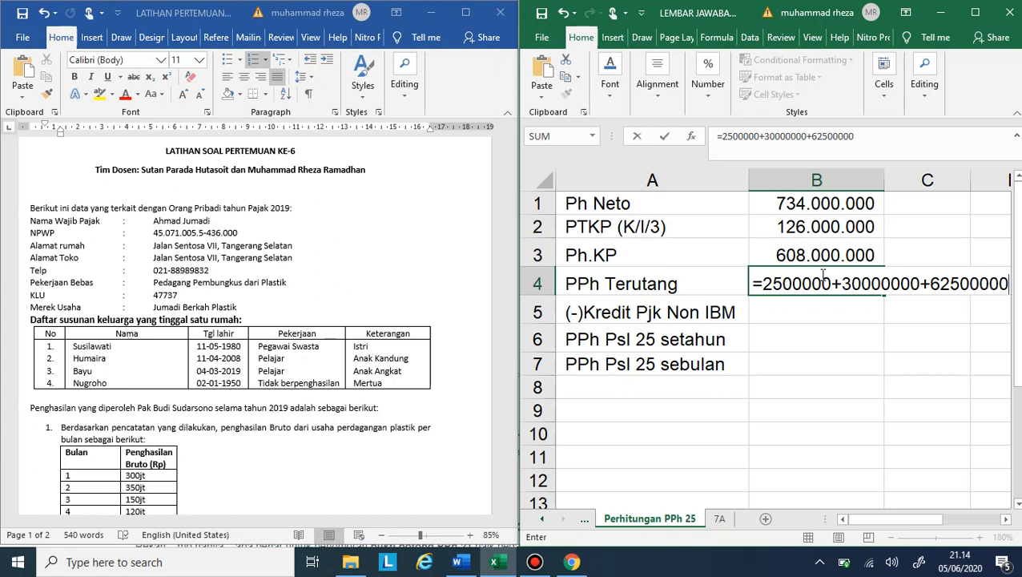
text(+)
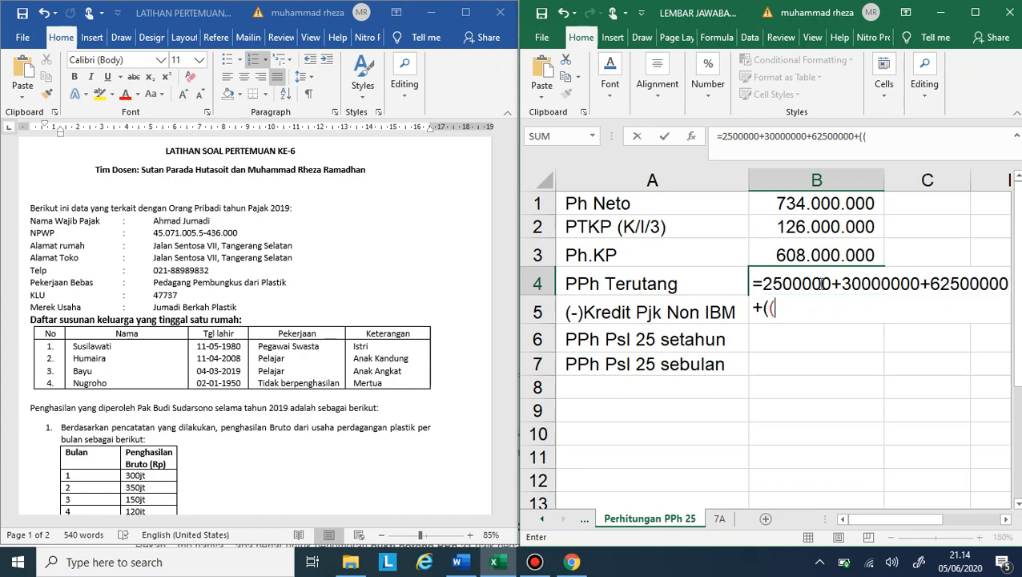
text((()
click(851, 250)
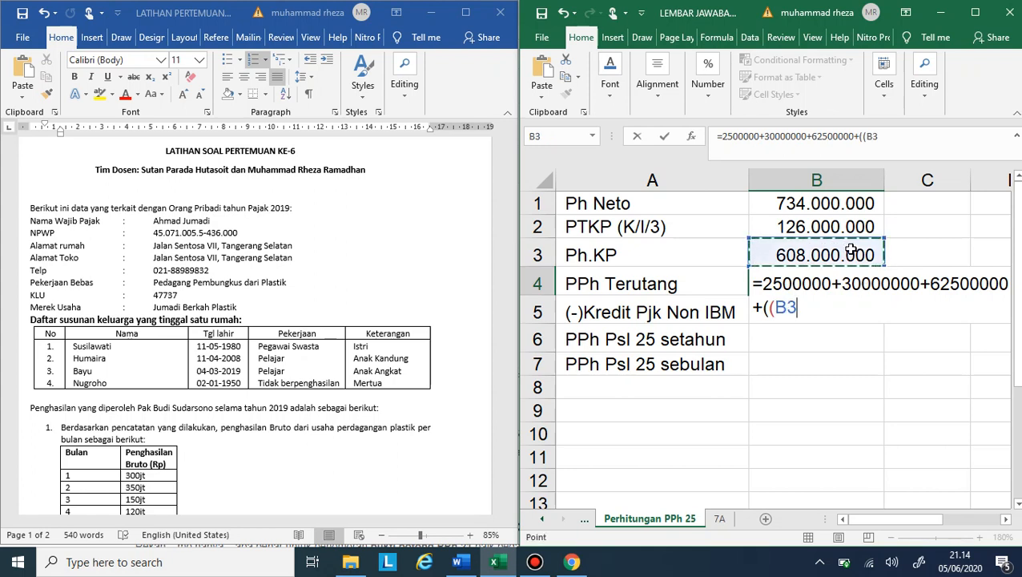
text(-500000)
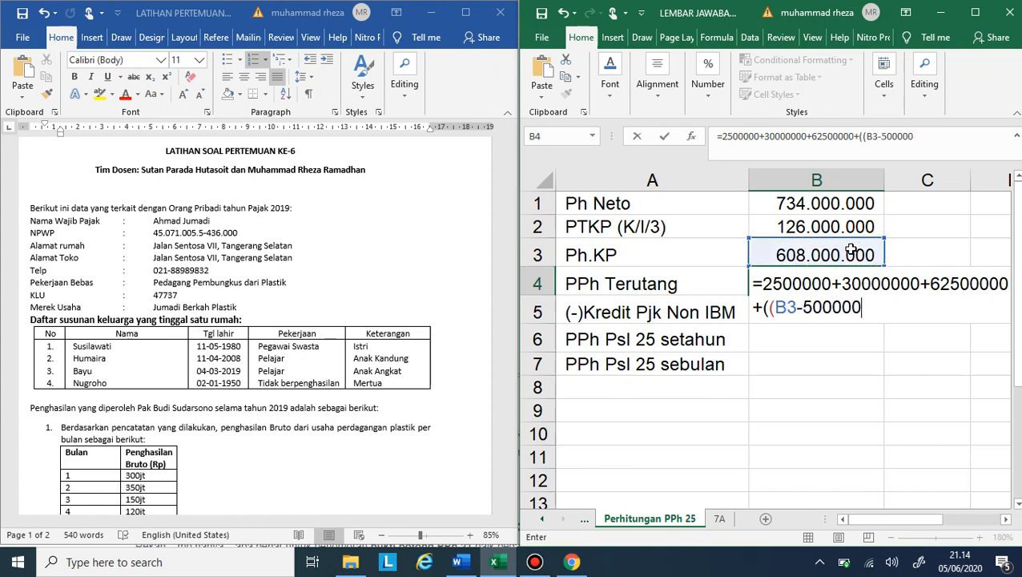
text(0 00)
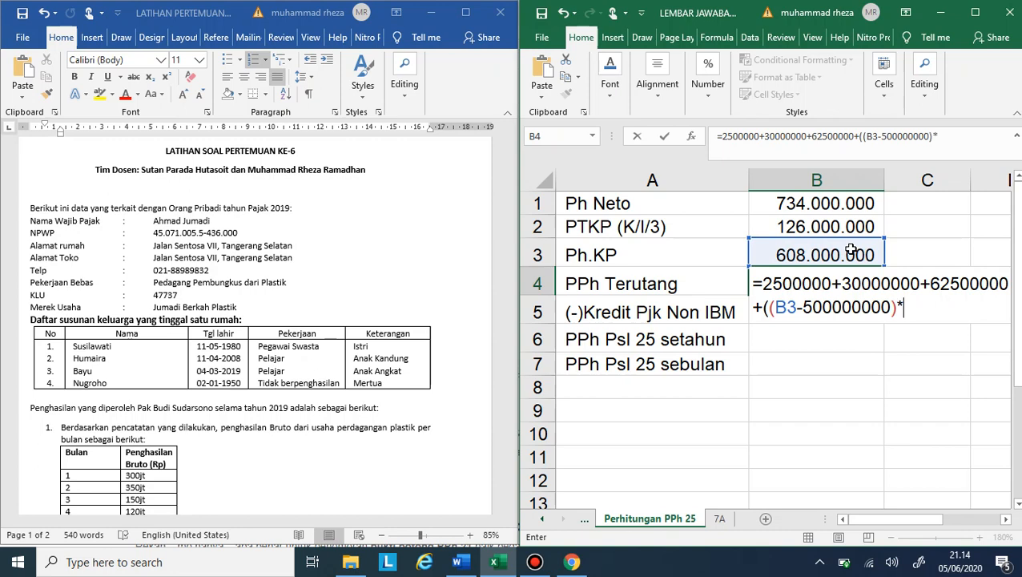
text()*0,3))
key(Return)
click(829, 283)
click(823, 310)
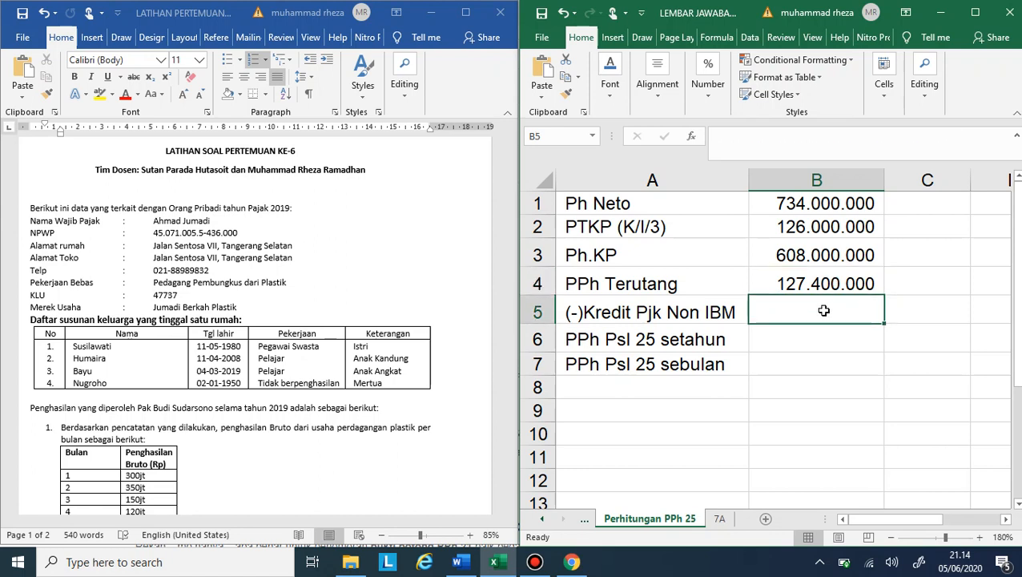
Change the label in A5 to "(-)Kredit Pjk Potput"
double_click(688, 311)
drag(656, 311, 760, 327)
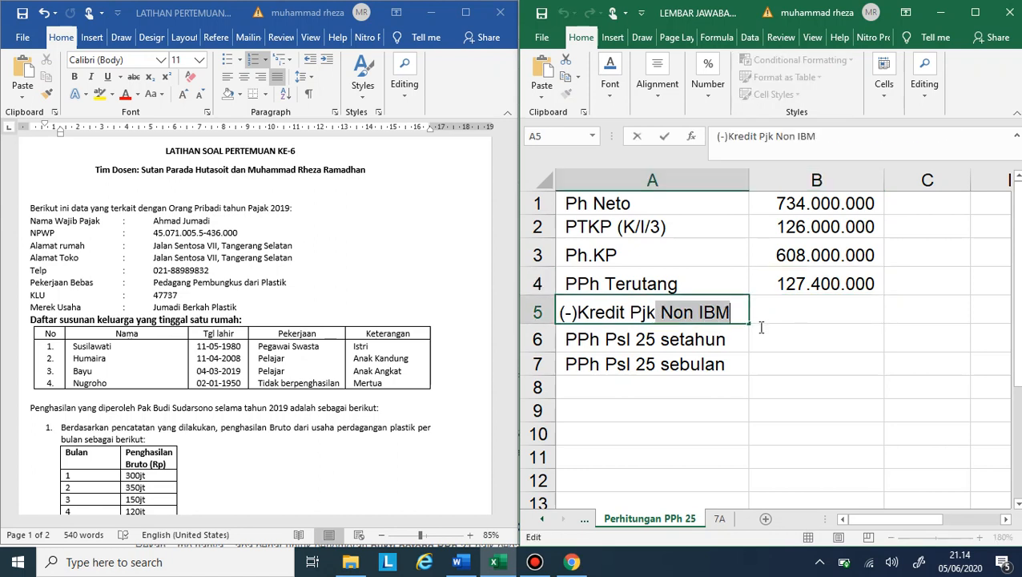
key(BackSpace)
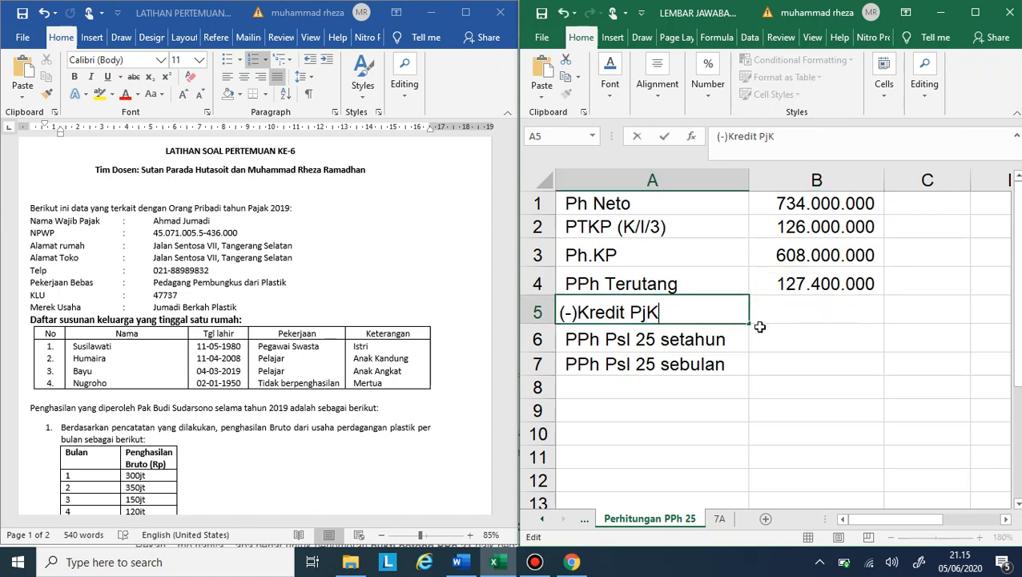
key(BackSpace)
key(BackSpace)
text(k Po)
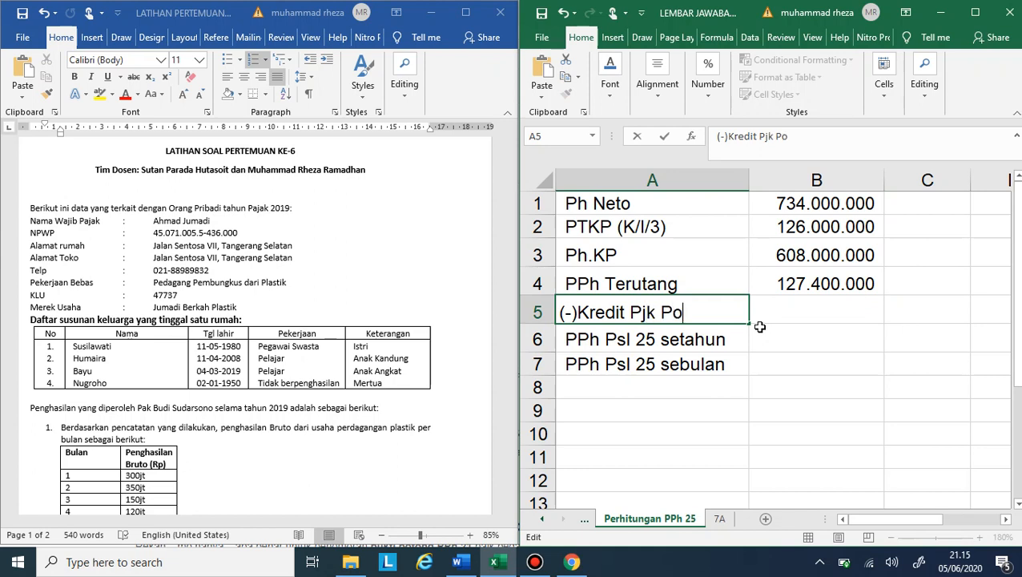
text(tpu)
text(t)
key(Return)
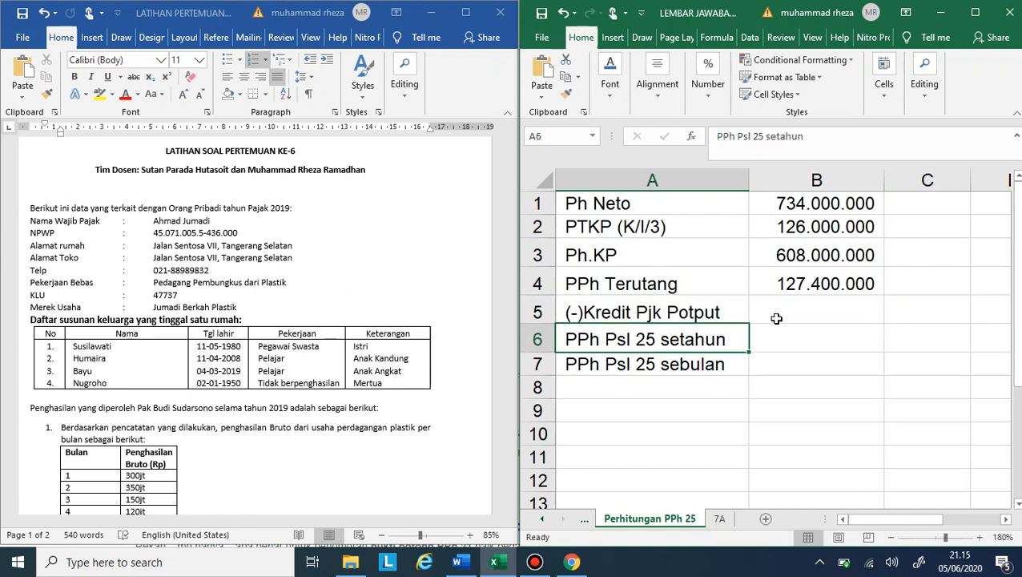
Link the tax credit in B5 to the amount on line 15 of the 1770 worksheet
click(773, 319)
click(787, 292)
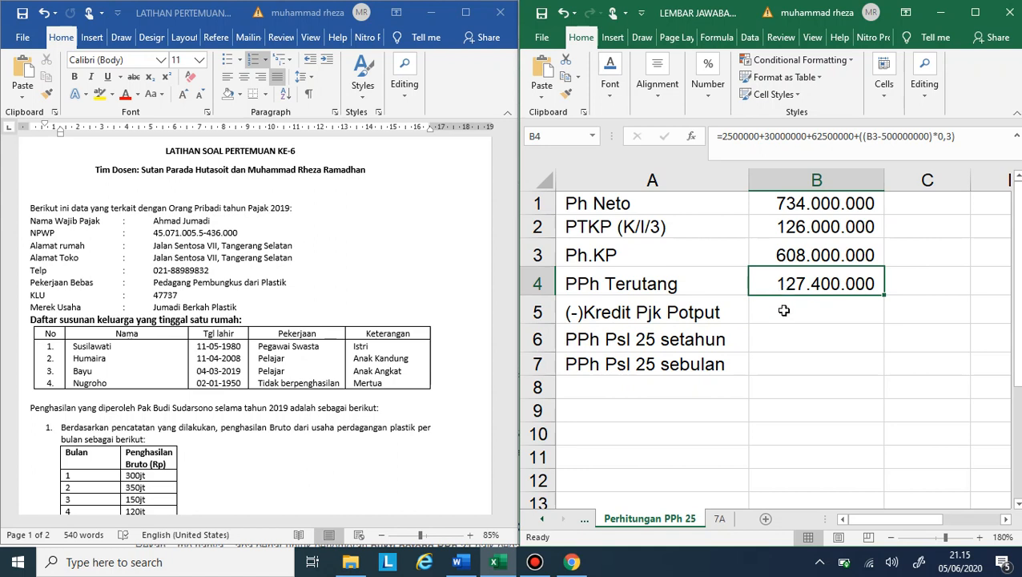
click(785, 311)
text(=)
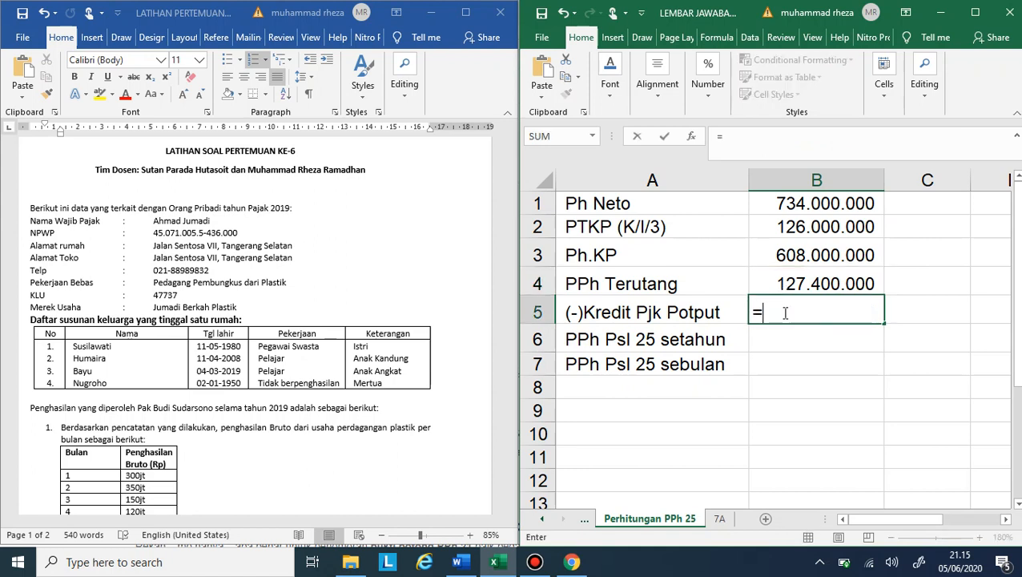
click(542, 519)
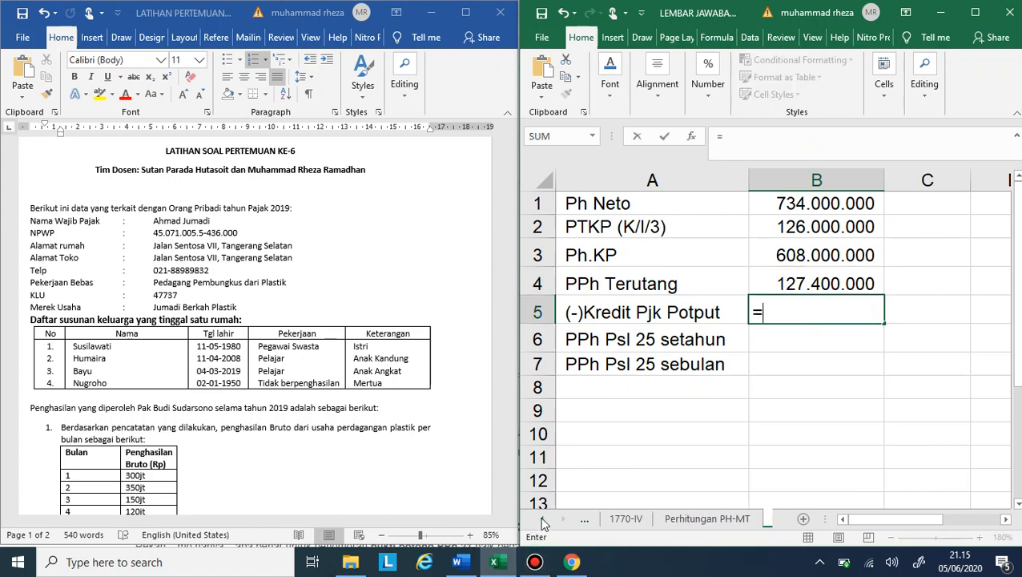
click(542, 519)
click(543, 519)
click(670, 518)
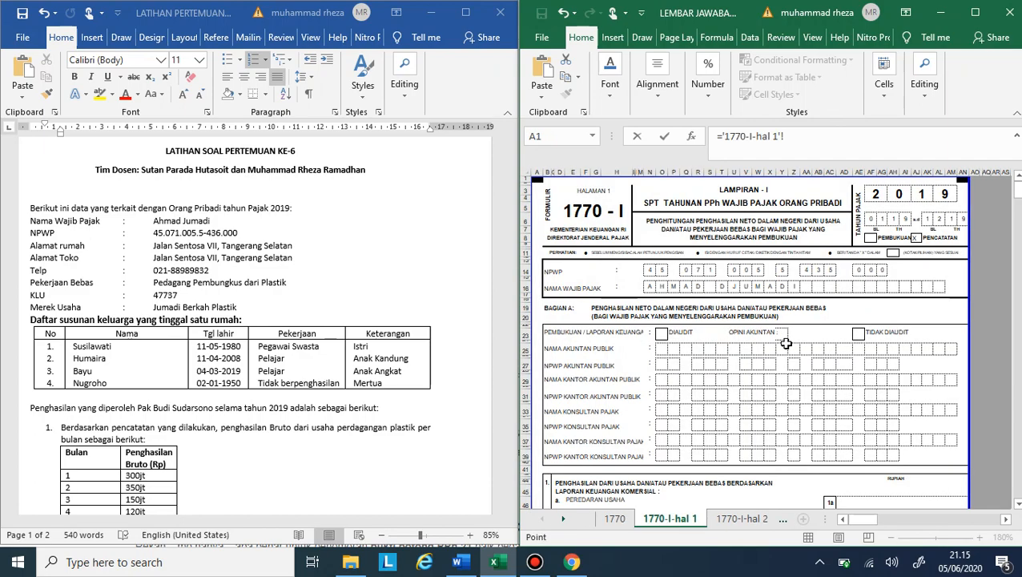
scroll(793, 352, down, 5)
click(624, 521)
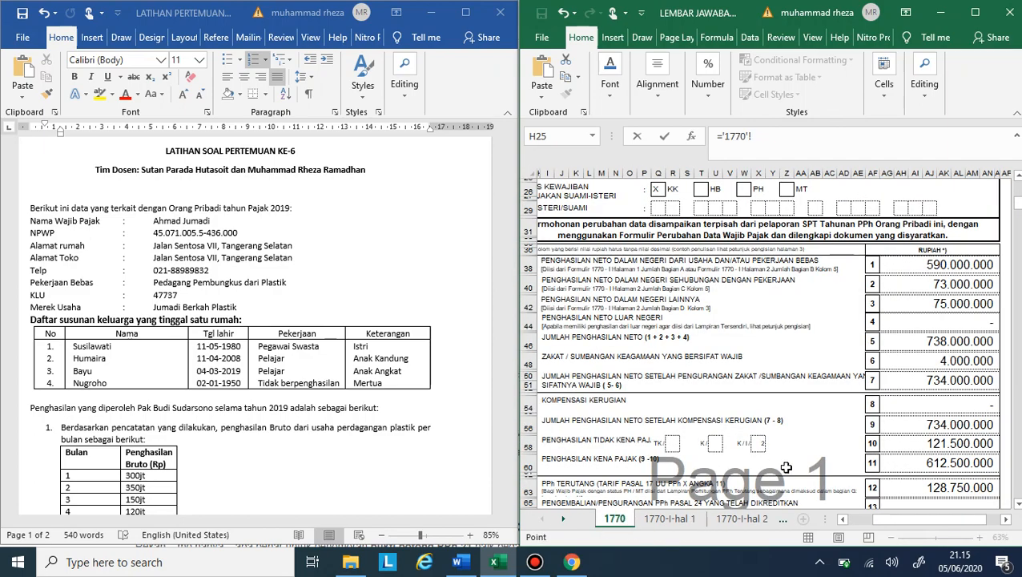
scroll(787, 467, down, 3)
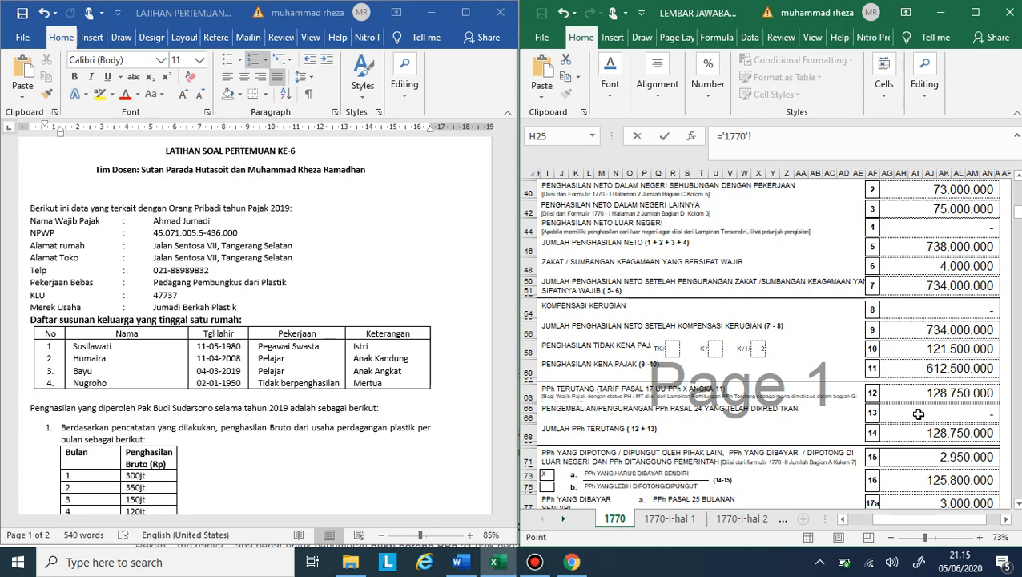
scroll(921, 416, down, 1)
click(961, 434)
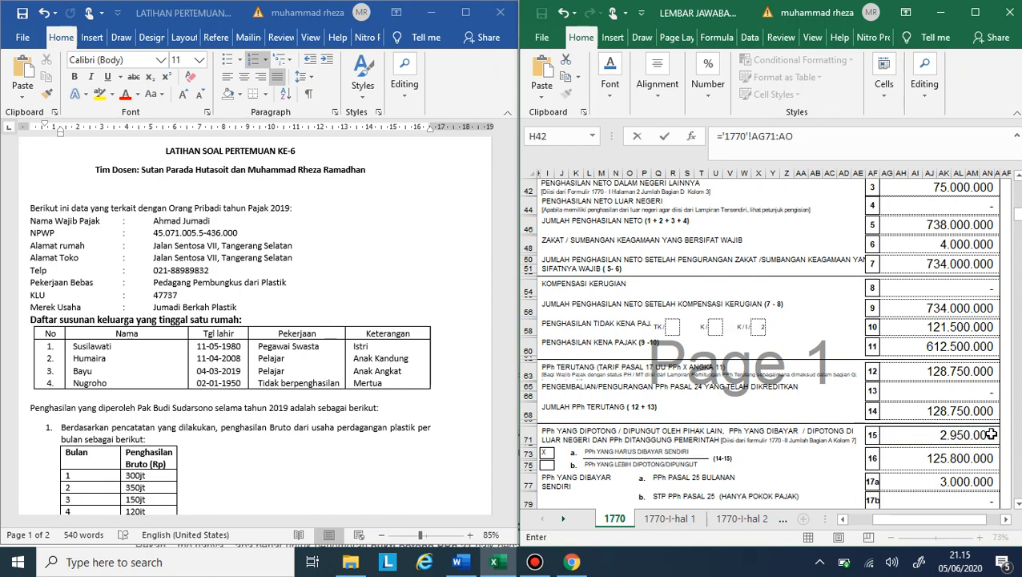
key(Return)
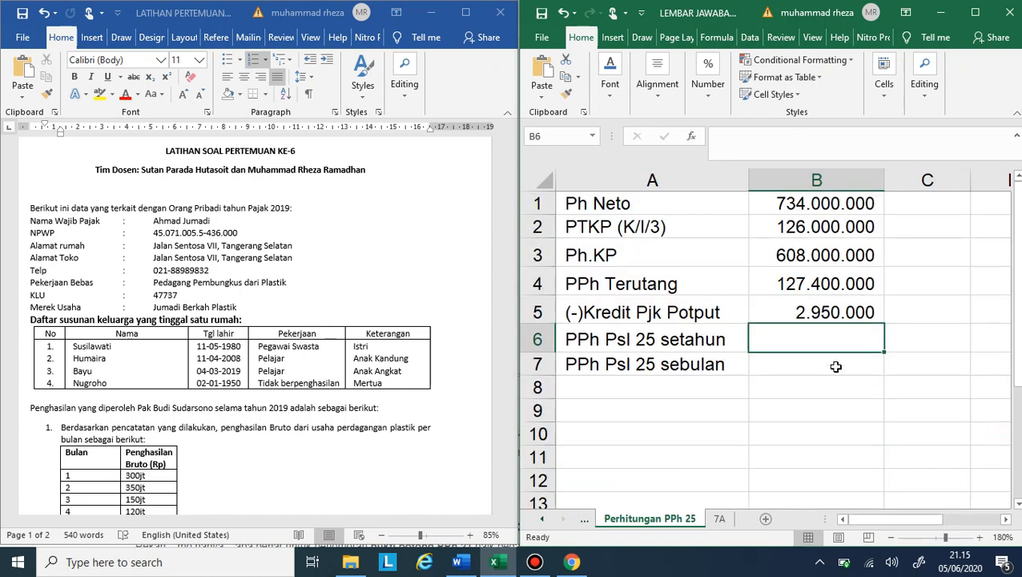
Calculate PPh Psl 25 setahun in B6 as PPh Terutang minus the tax credit, using =B4-B5
text(=)
key(Up)
key(Up)
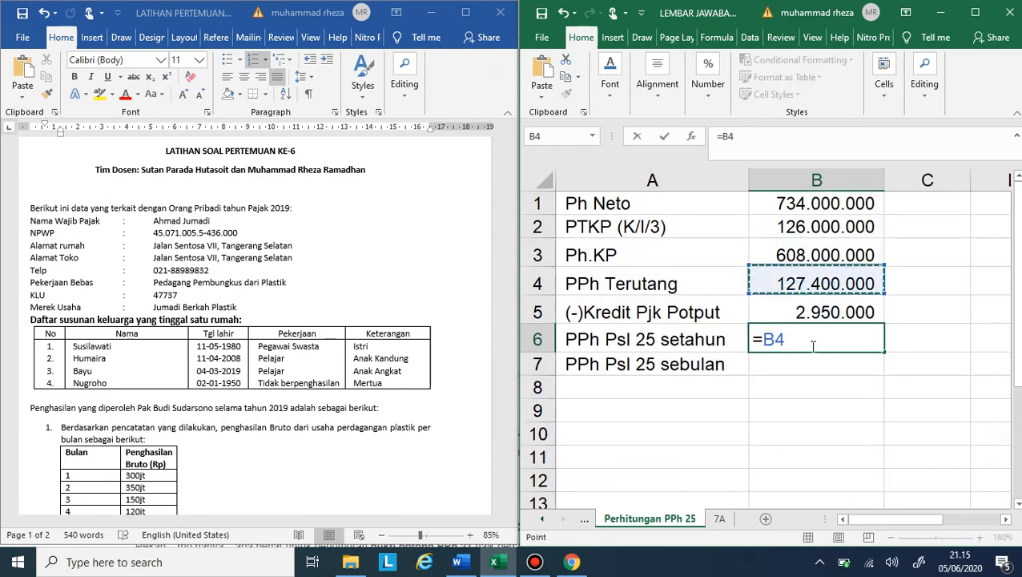
text(-)
key(Up)
key(Return)
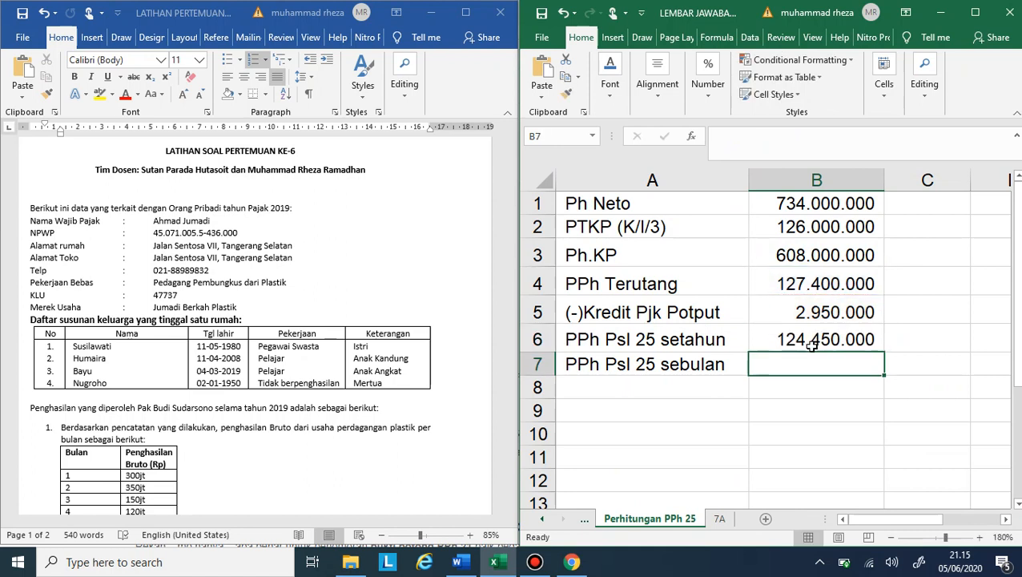
Calculate PPh Psl 25 sebulan in B7 with =B6/12
text(=)
key(Up)
text(/12)
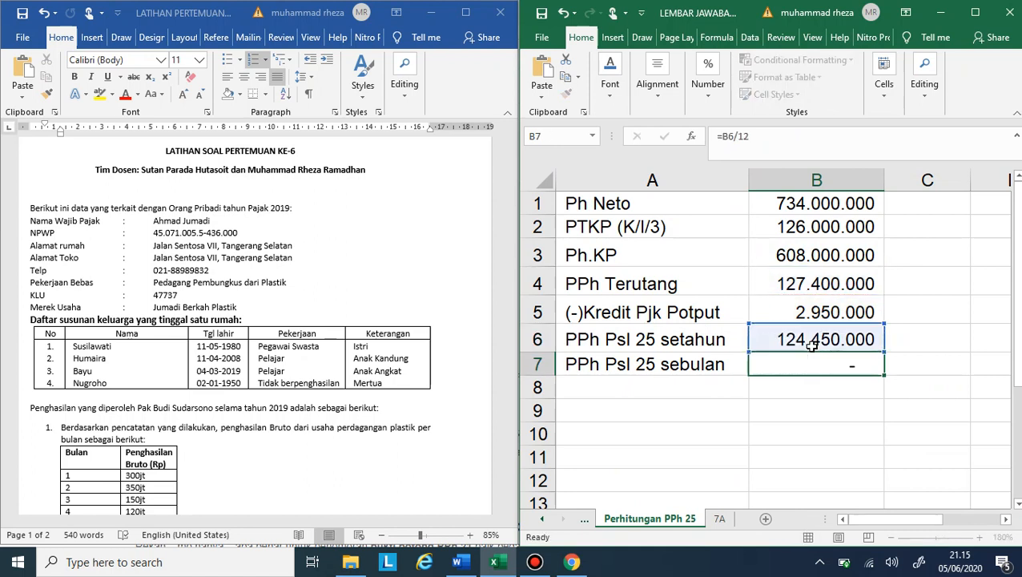
key(Return)
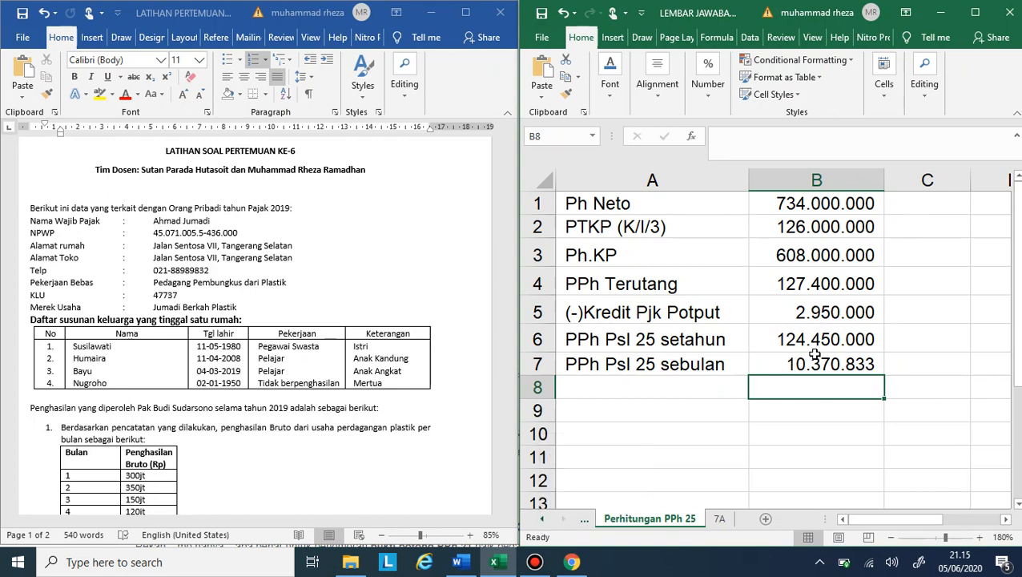
Open the 1770 main form worksheet
click(538, 519)
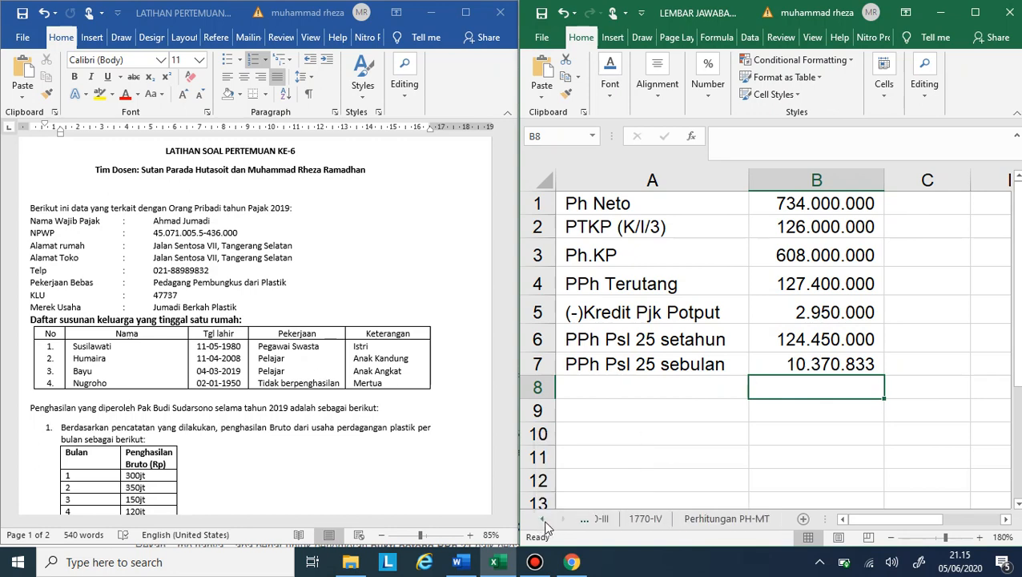
click(538, 519)
click(537, 519)
click(542, 519)
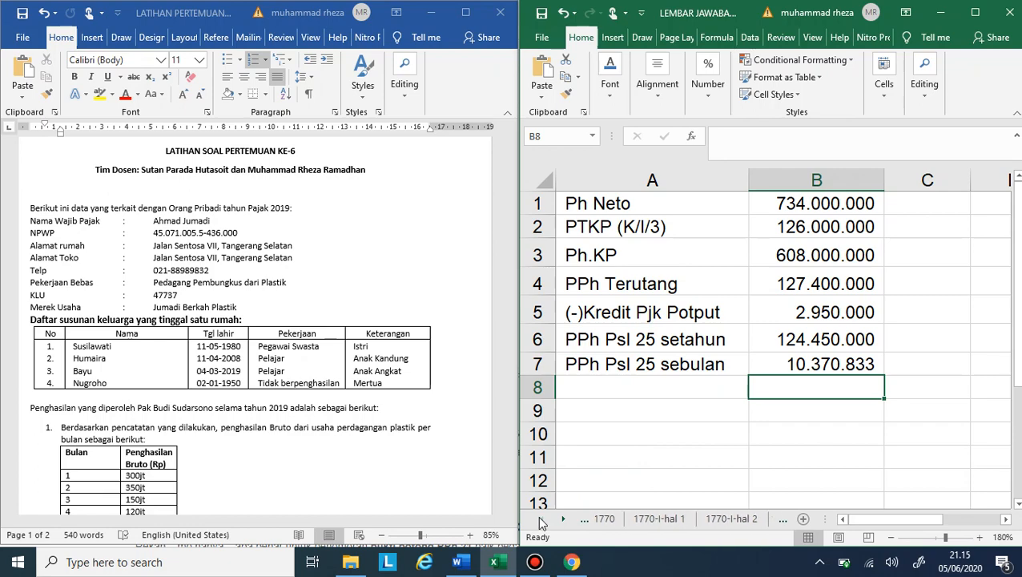
click(541, 519)
click(610, 519)
click(534, 562)
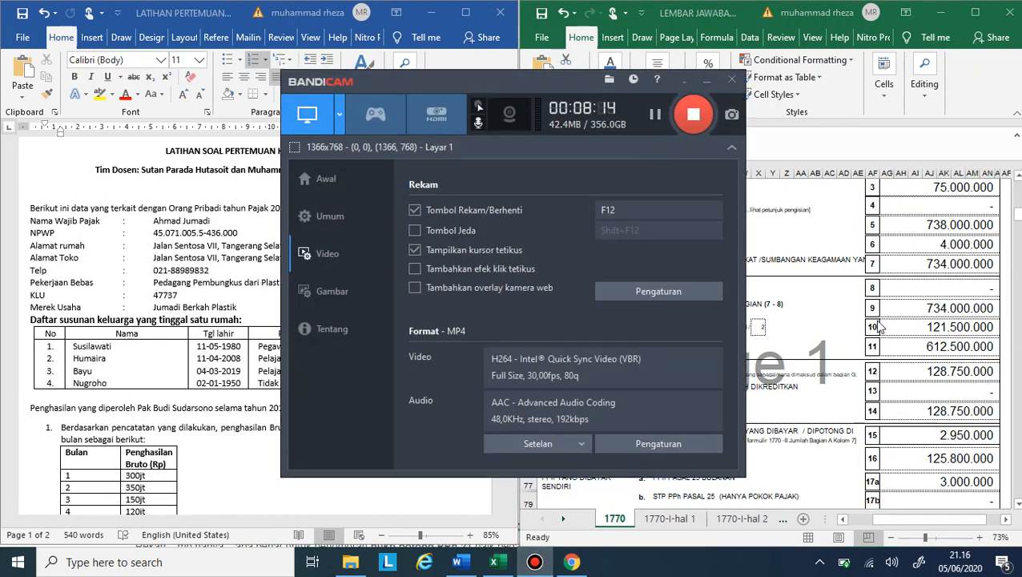
click(941, 479)
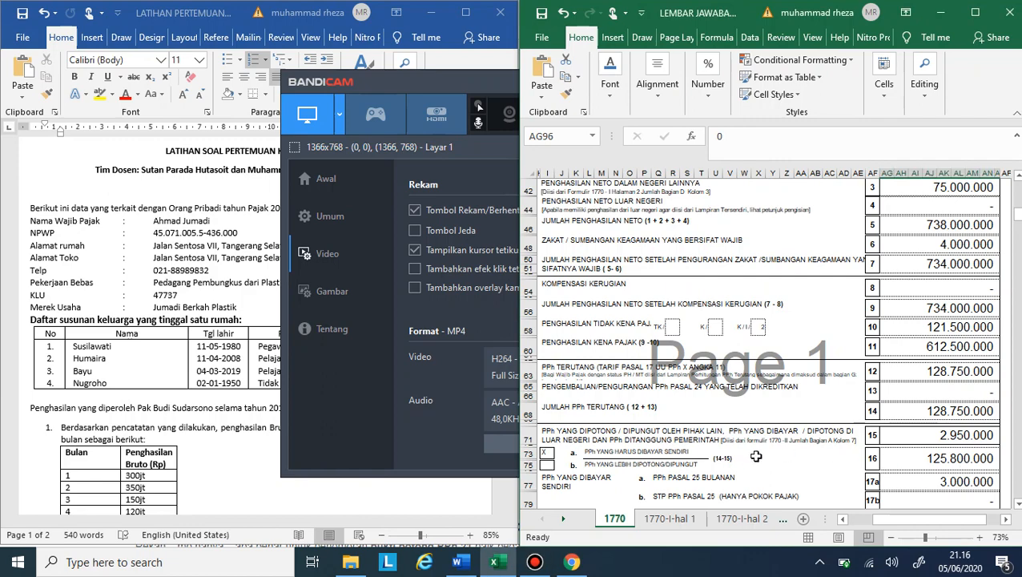
click(490, 490)
Link next year's Angsuran PPh Pasal 25 on line 21 of the 1770 form to ='Perhitungan PPh 25'!B7
scroll(846, 433, down, 4)
scroll(846, 433, down, 5)
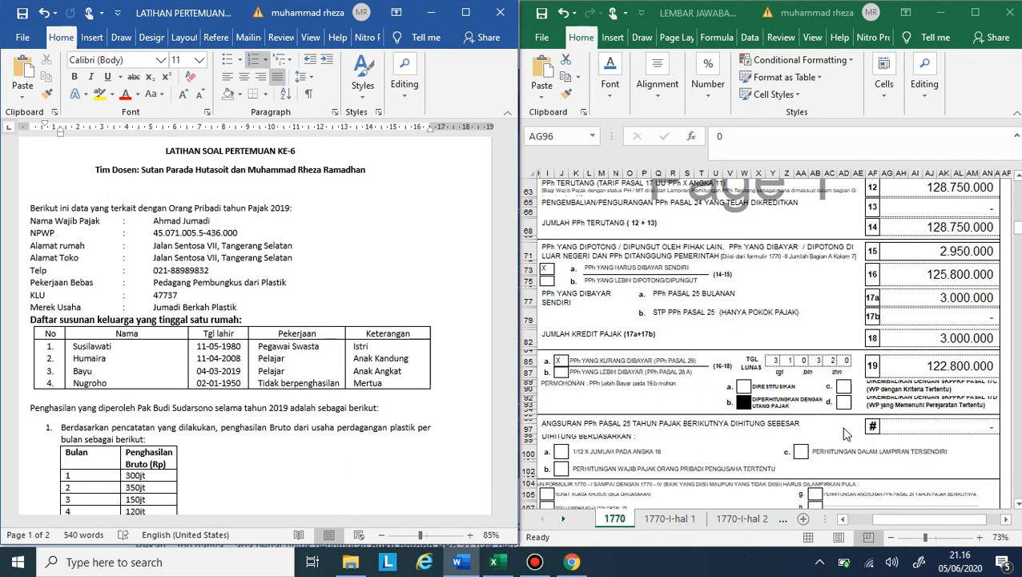
click(950, 371)
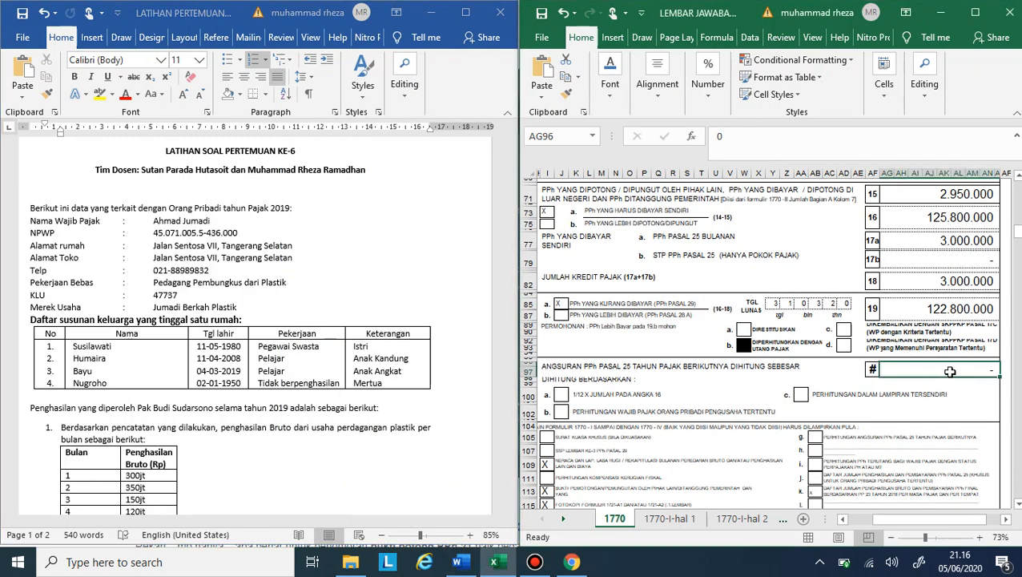
text(=)
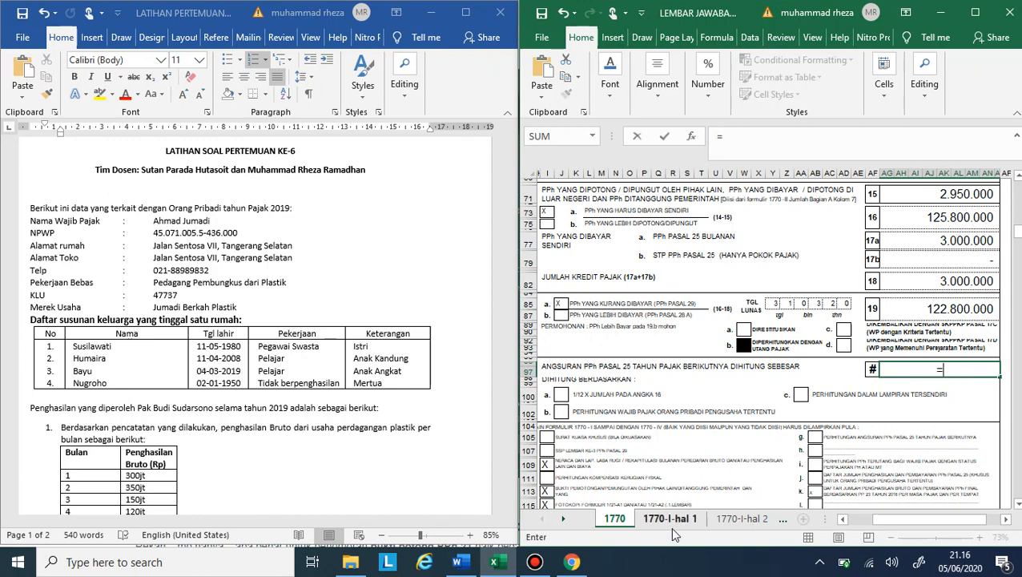
click(670, 519)
click(738, 519)
click(753, 520)
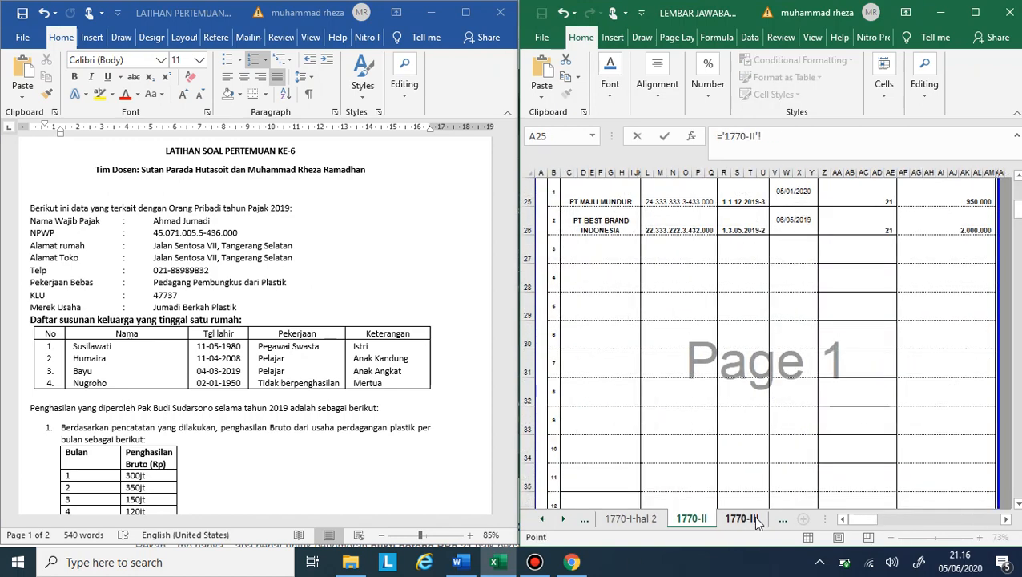
click(753, 517)
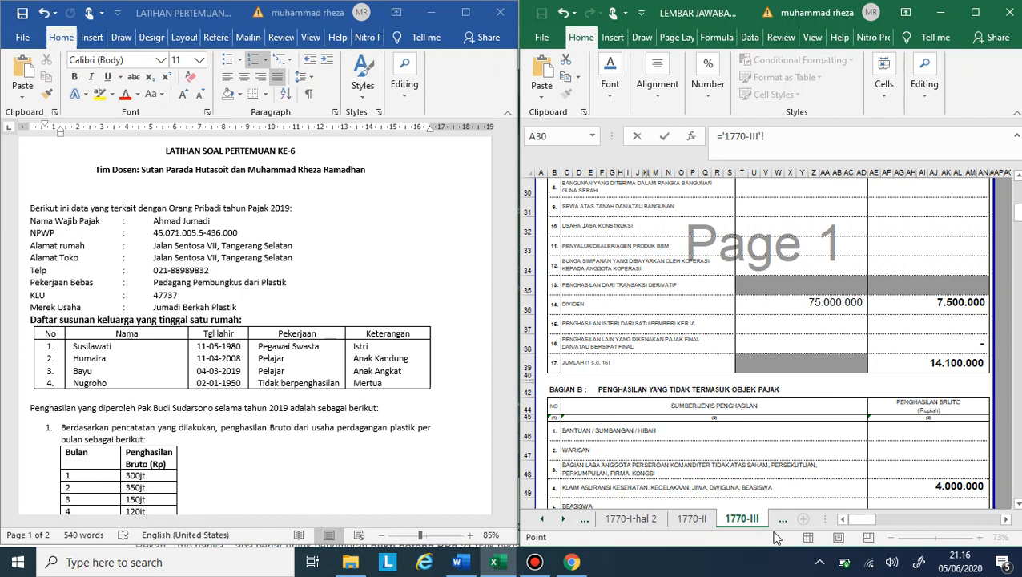
click(781, 519)
click(734, 519)
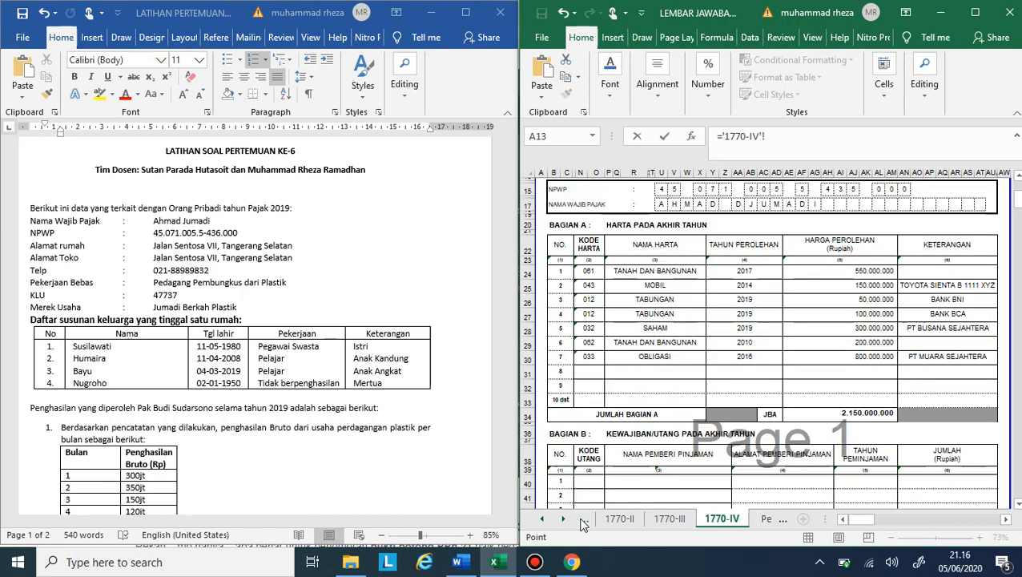
click(763, 521)
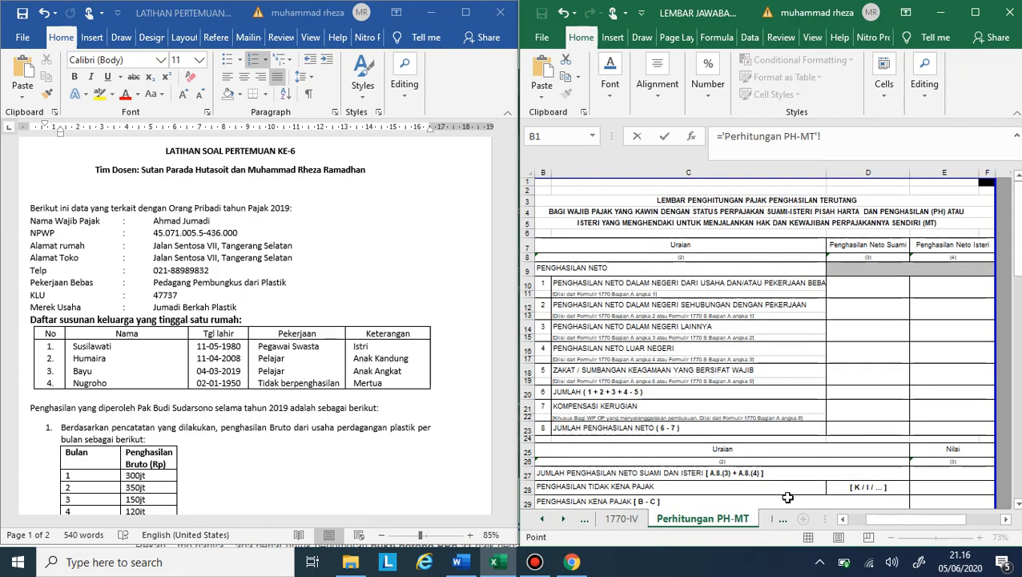
click(801, 519)
click(870, 364)
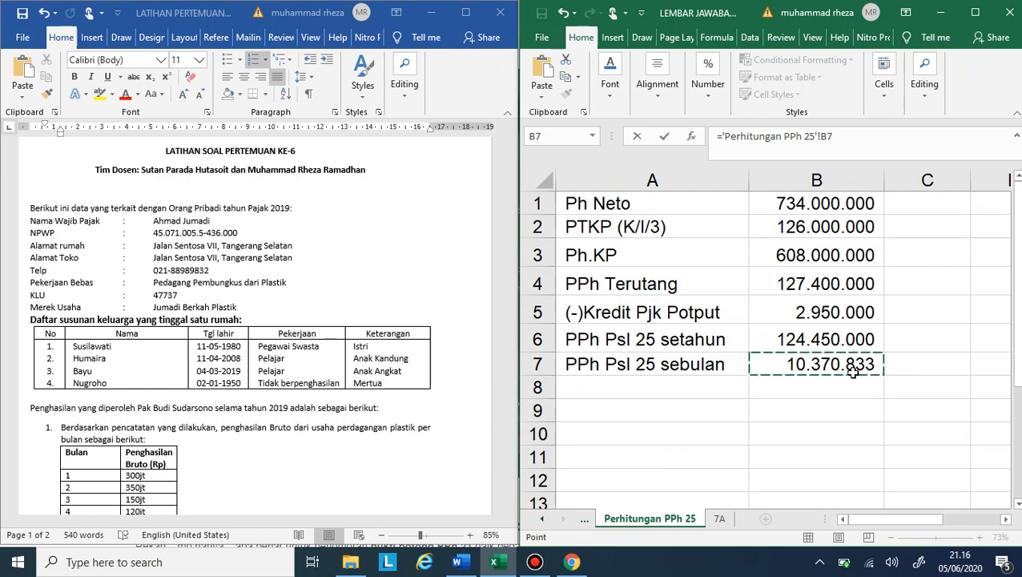
key(Return)
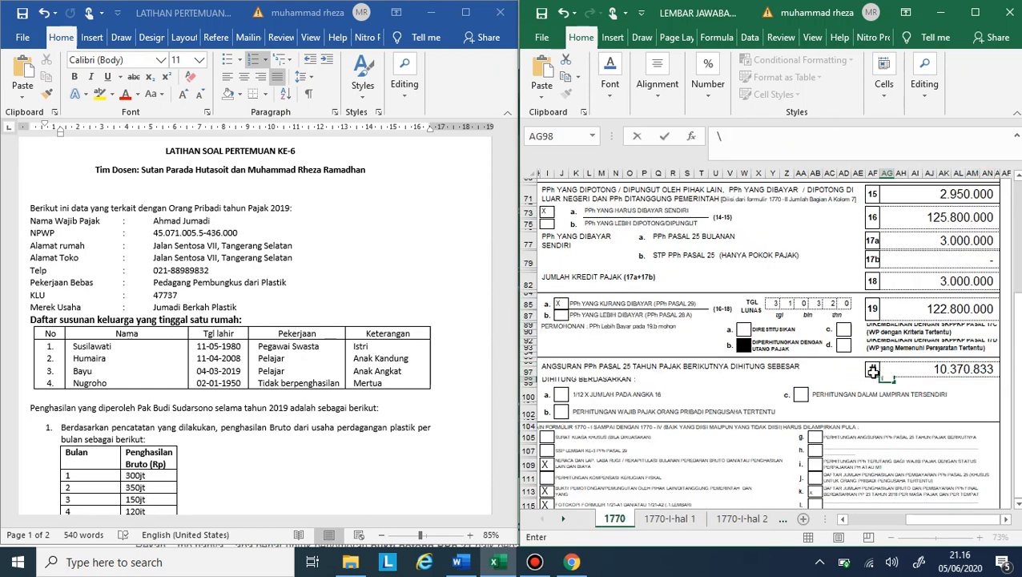
Mark option c, Perhitungan Dalam Lampiran Tersendiri, with an x as the basis for the line 21 installment
click(800, 394)
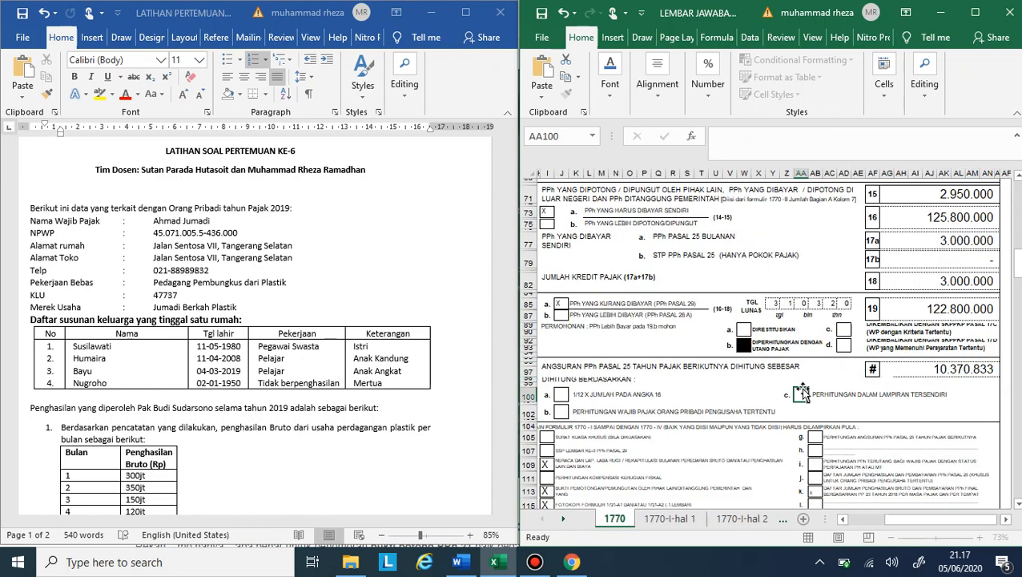
text(x)
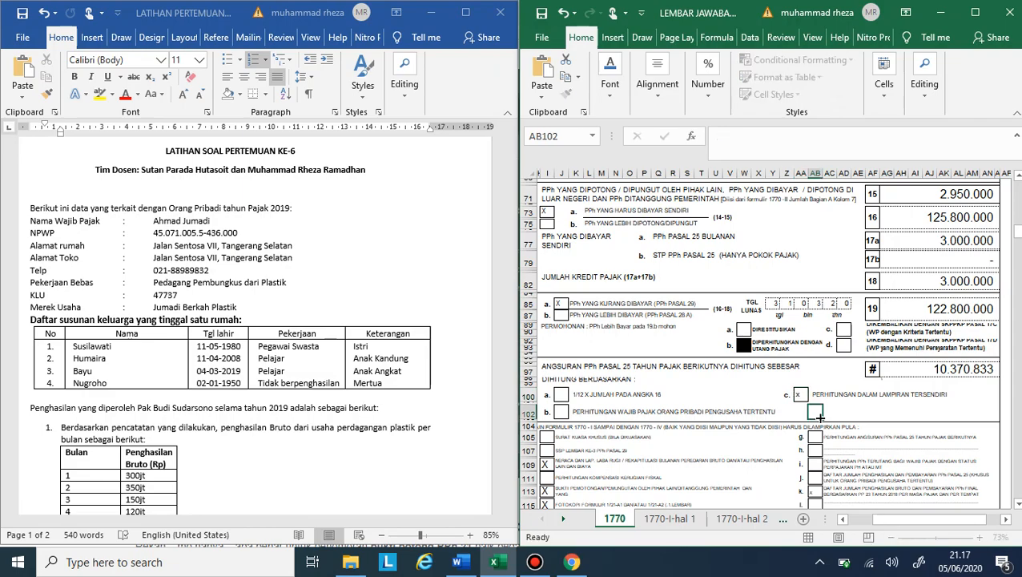
click(816, 411)
Mark attachment b, SSP Lembar Ke-3 PPh Pasal 29, with an X in the Lampiran section of the 1770 form
scroll(819, 416, down, 1)
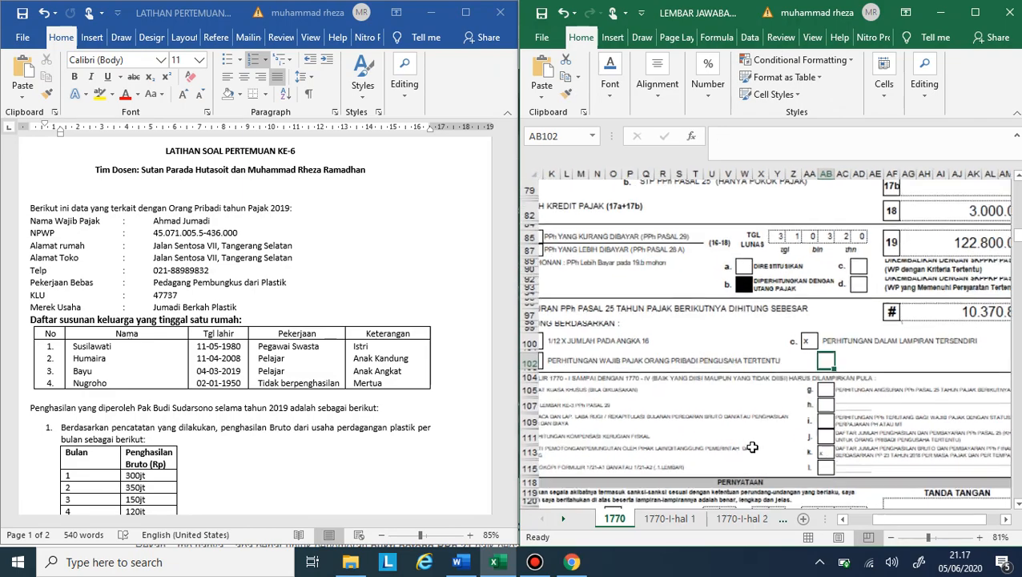
scroll(752, 447, up, 2)
ctrl+scroll(752, 448, down, 1)
ctrl+scroll(752, 447, up, 2)
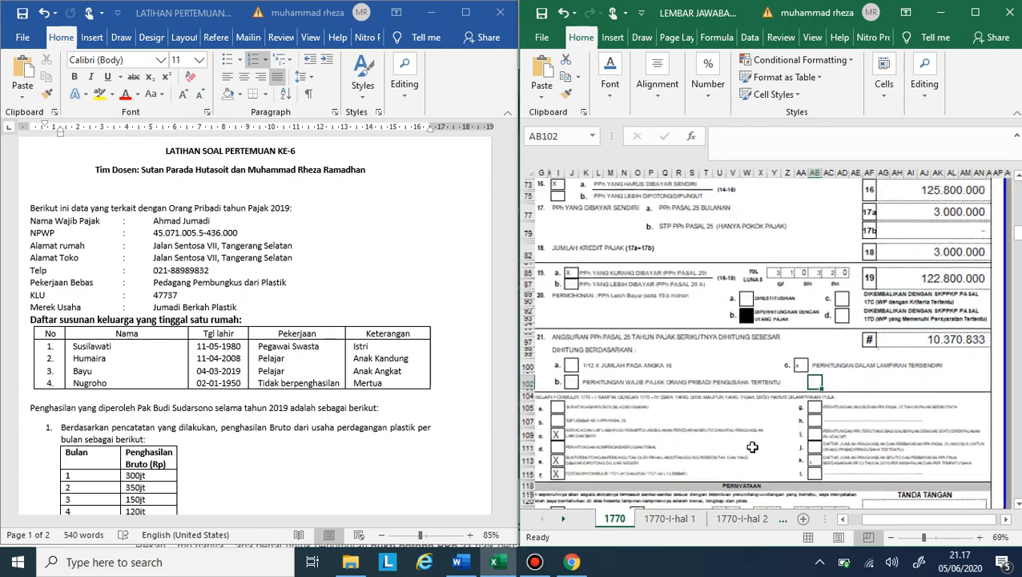
scroll(649, 414, down, 1)
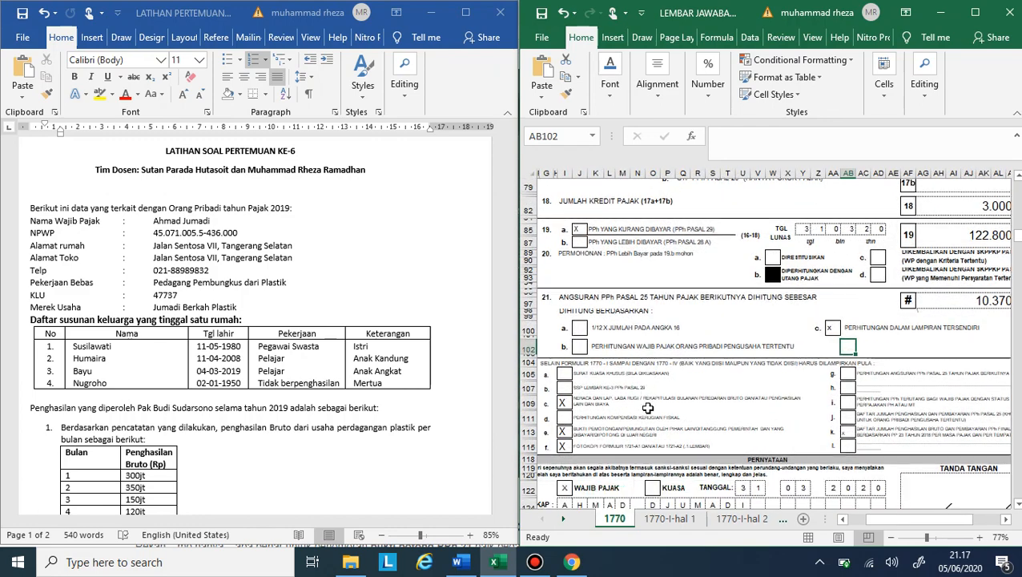
click(560, 393)
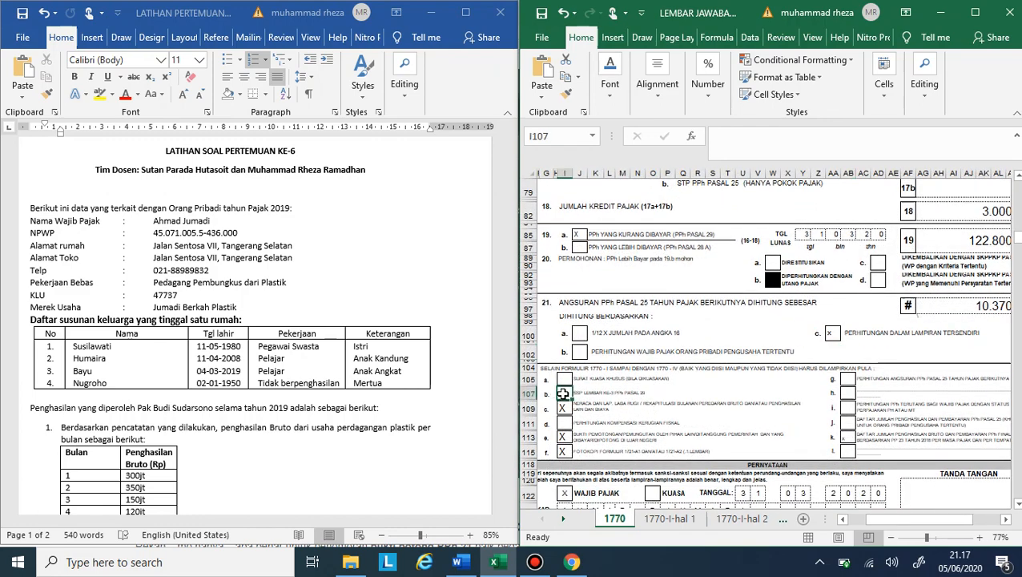
text(X)
click(624, 432)
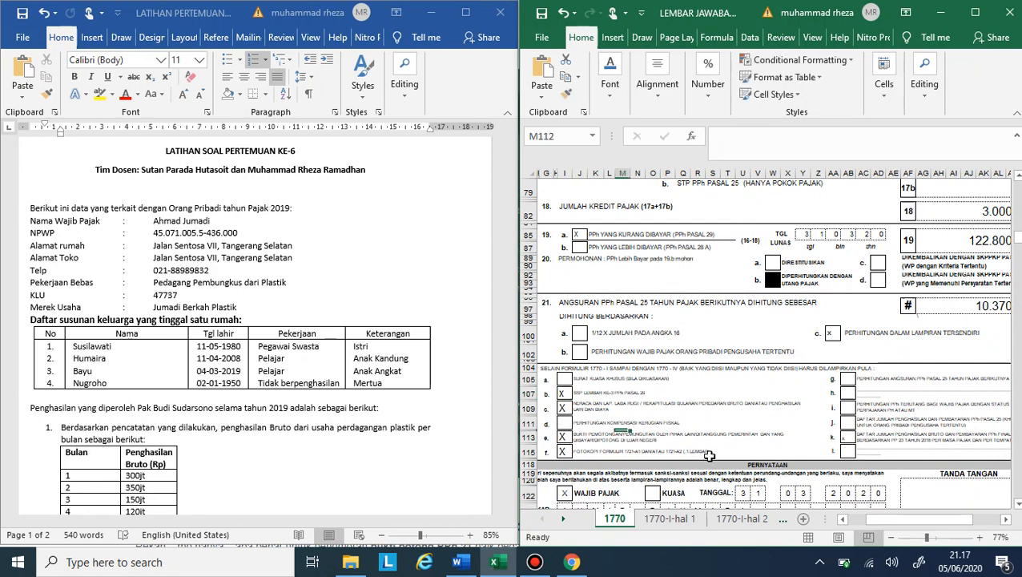
Mark attachment g, Perhitungan Angsuran PPh Pasal 25 Tahun Pajak Berikutnya, with an x in the Lampiran section
scroll(730, 450, right, 3)
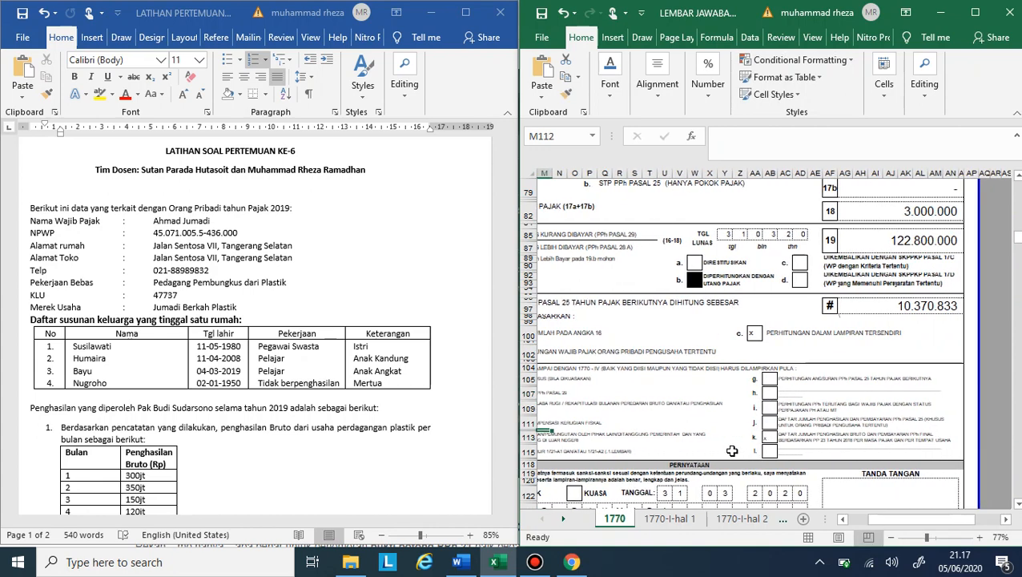
click(770, 378)
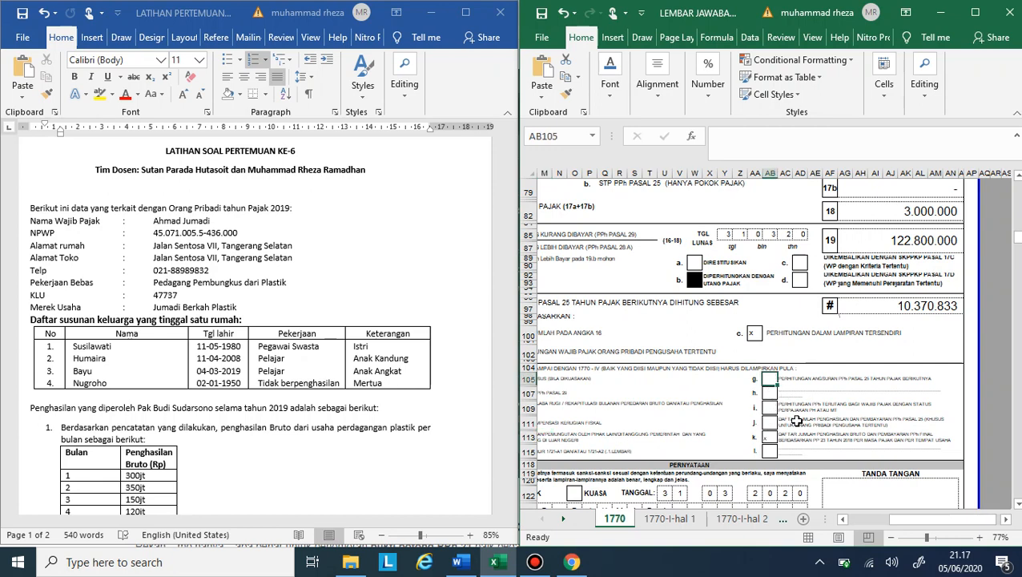
click(833, 448)
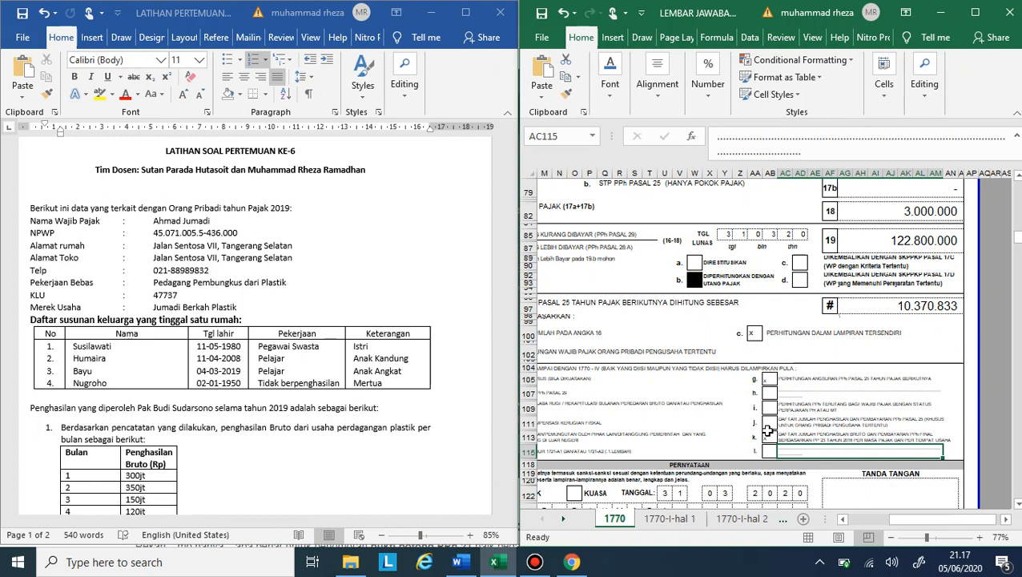
Review the completed 1770 form from the attachments section back up to the identity section and form header
scroll(768, 431, down, 5)
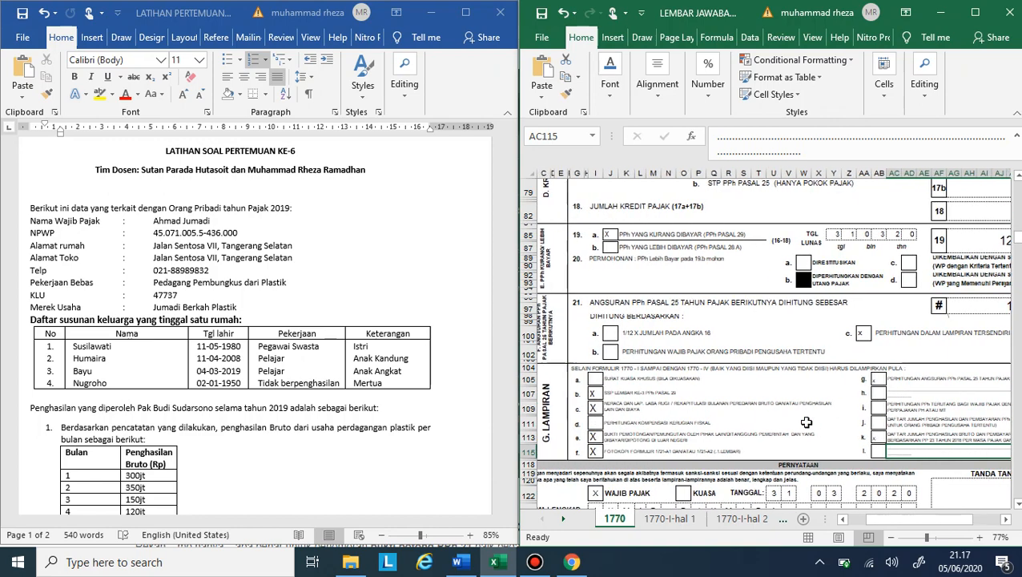
scroll(801, 424, left, 3)
scroll(806, 422, up, 13)
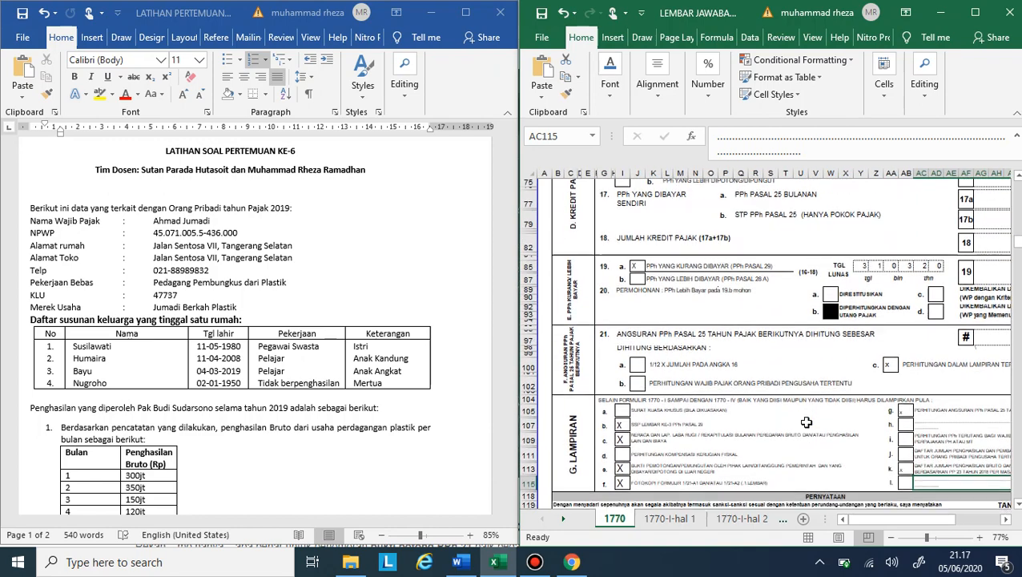
scroll(807, 425, right, 1)
ctrl+scroll(807, 423, down, 5)
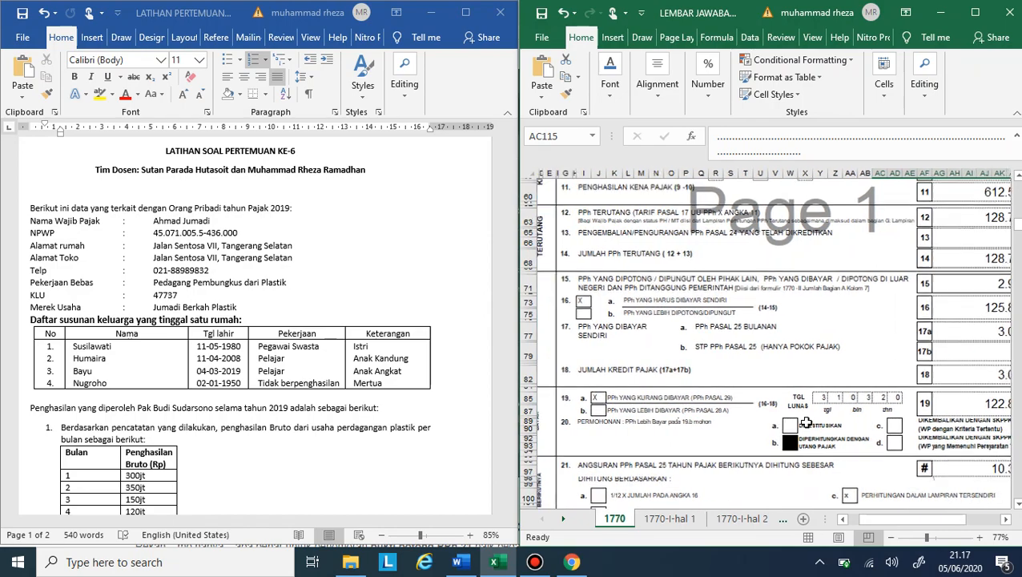
ctrl+scroll(807, 423, up, 1)
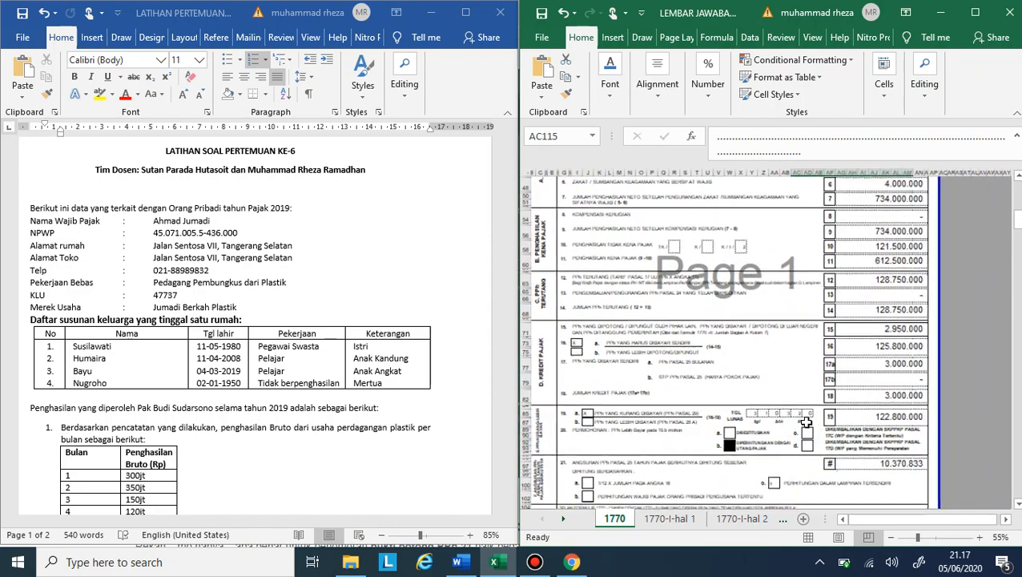
scroll(807, 423, left, 1)
scroll(807, 423, up, 4)
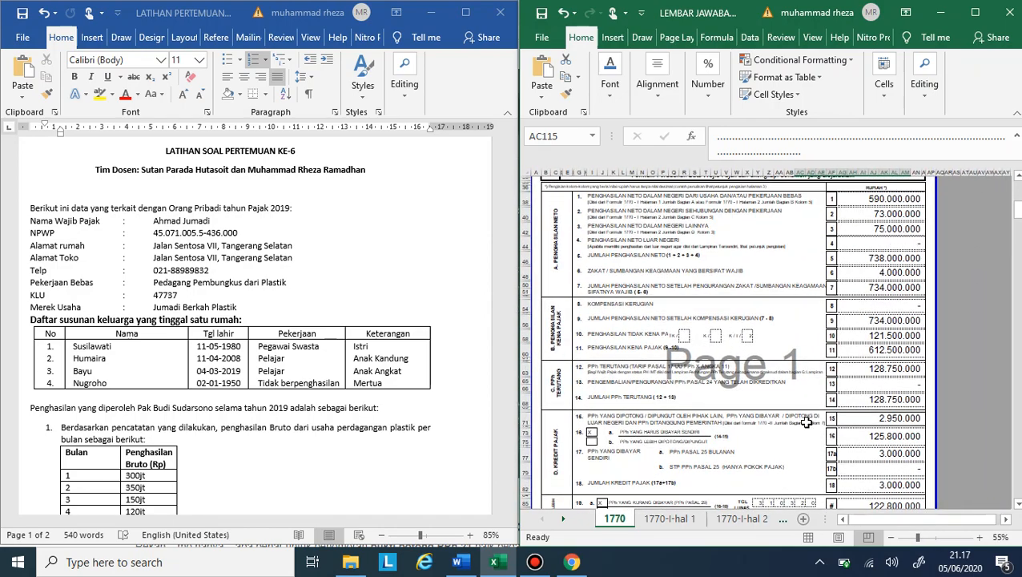
scroll(806, 422, up, 7)
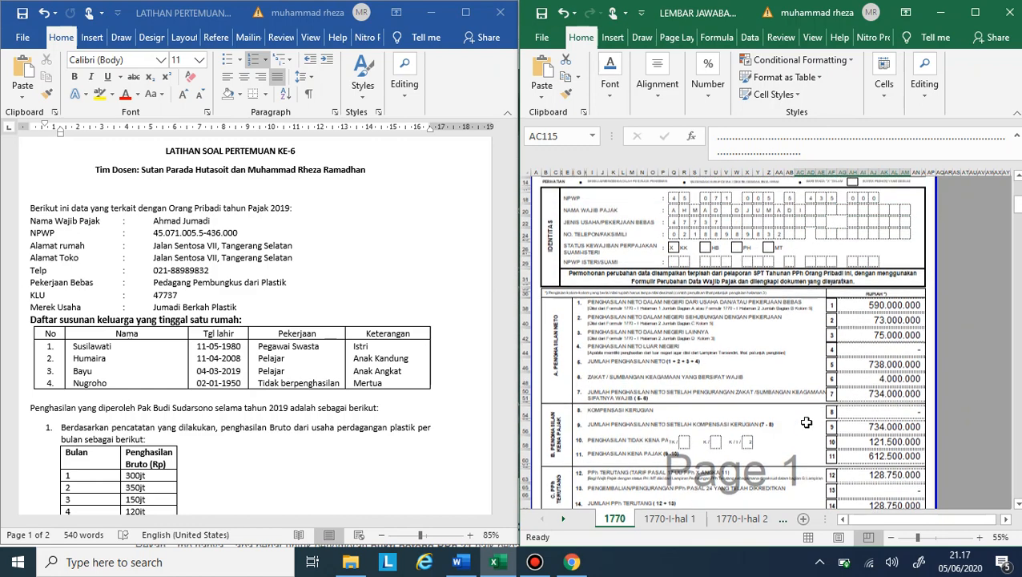
scroll(807, 422, up, 4)
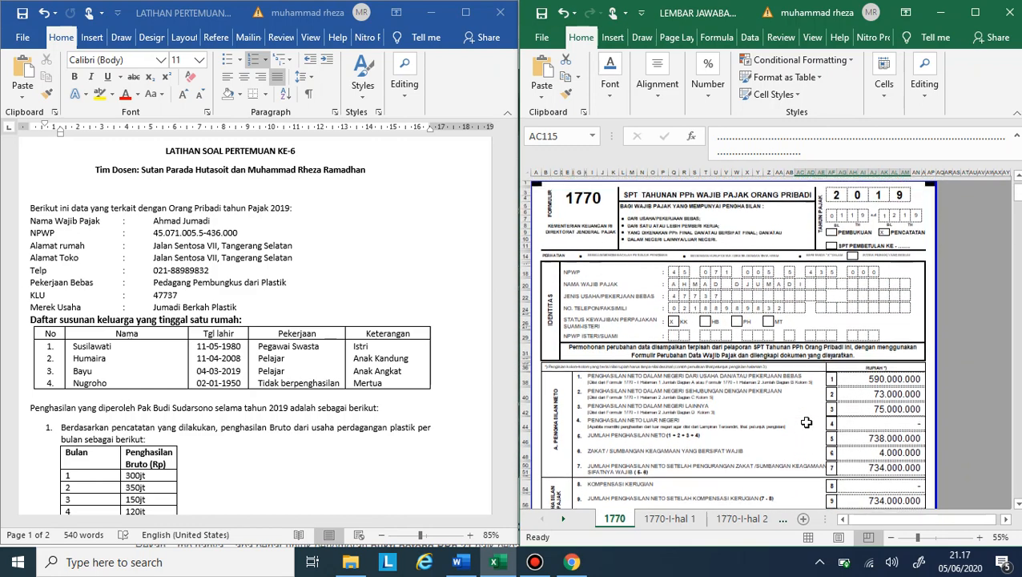
click(534, 562)
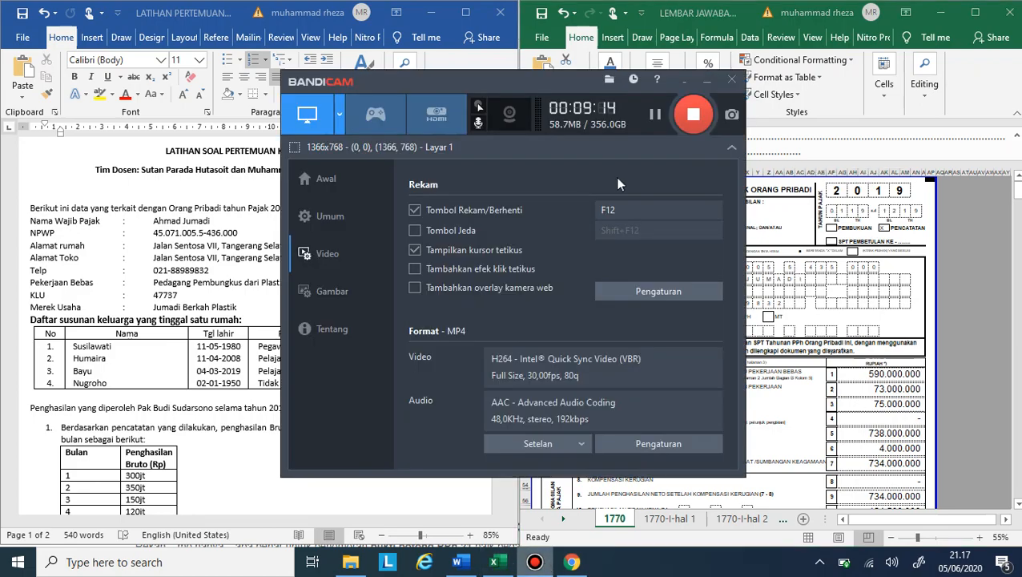